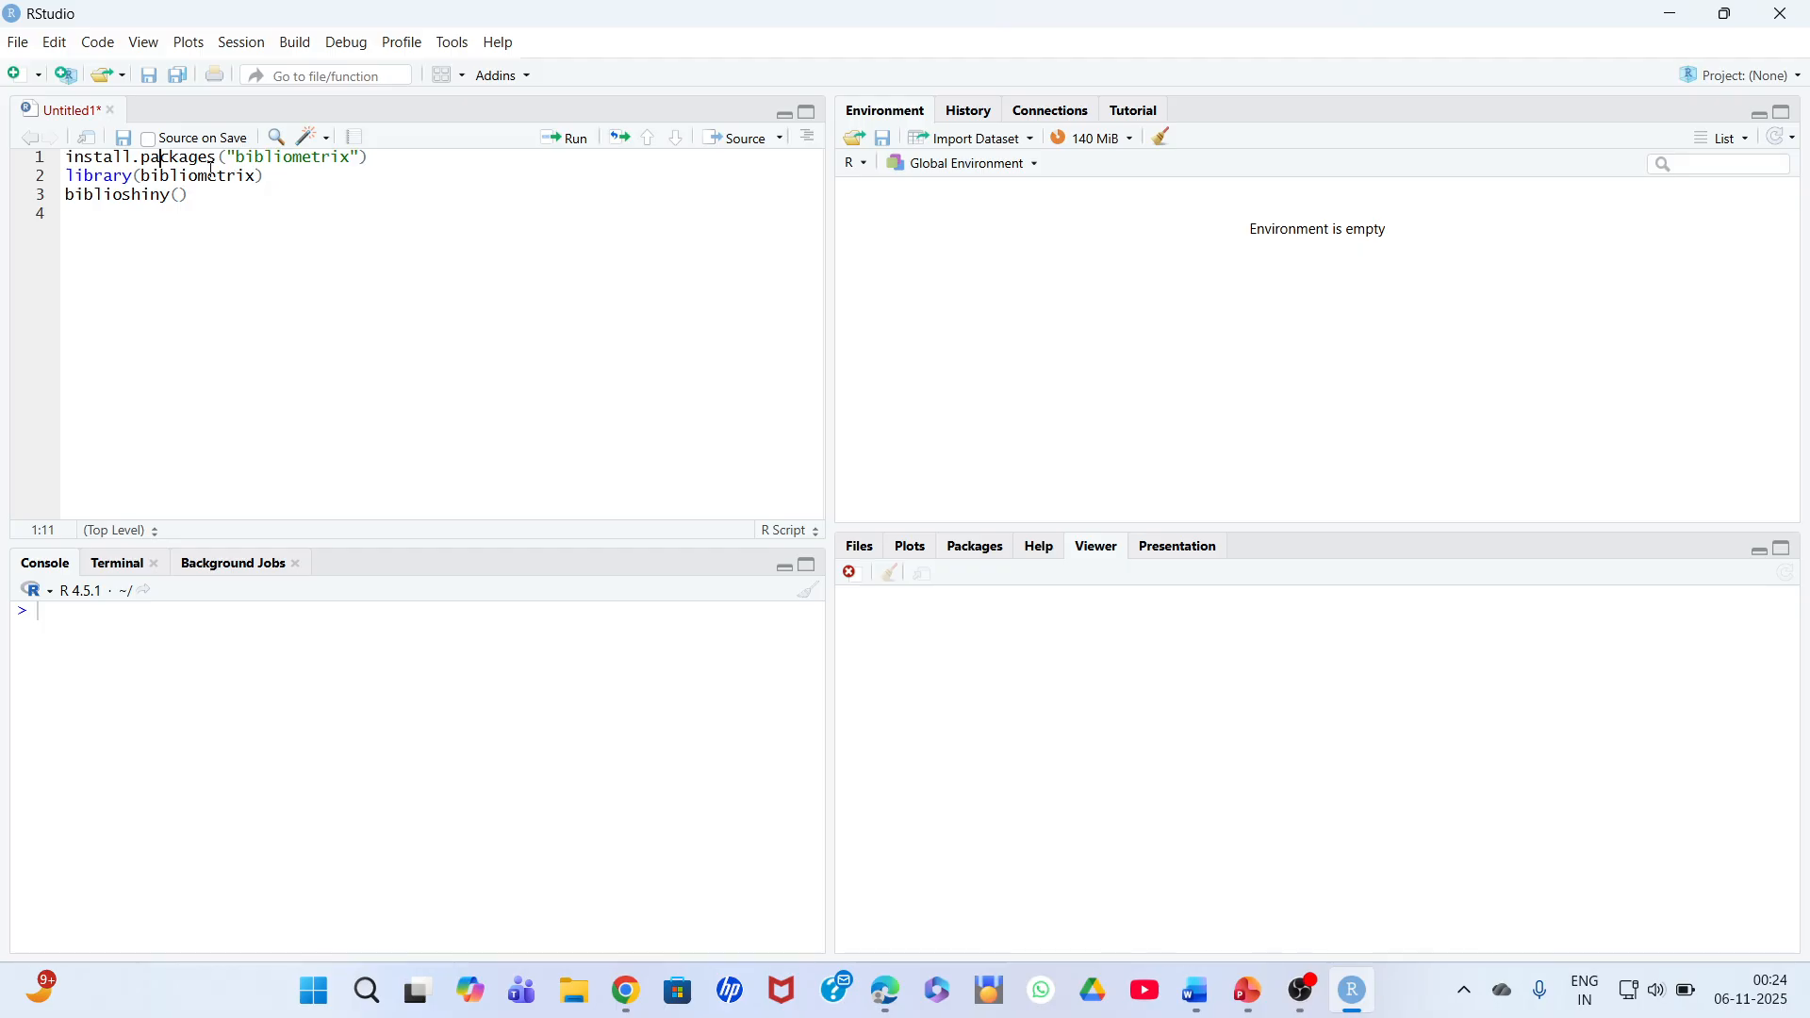
pyautogui.click(332, 159)
pyautogui.click(403, 42)
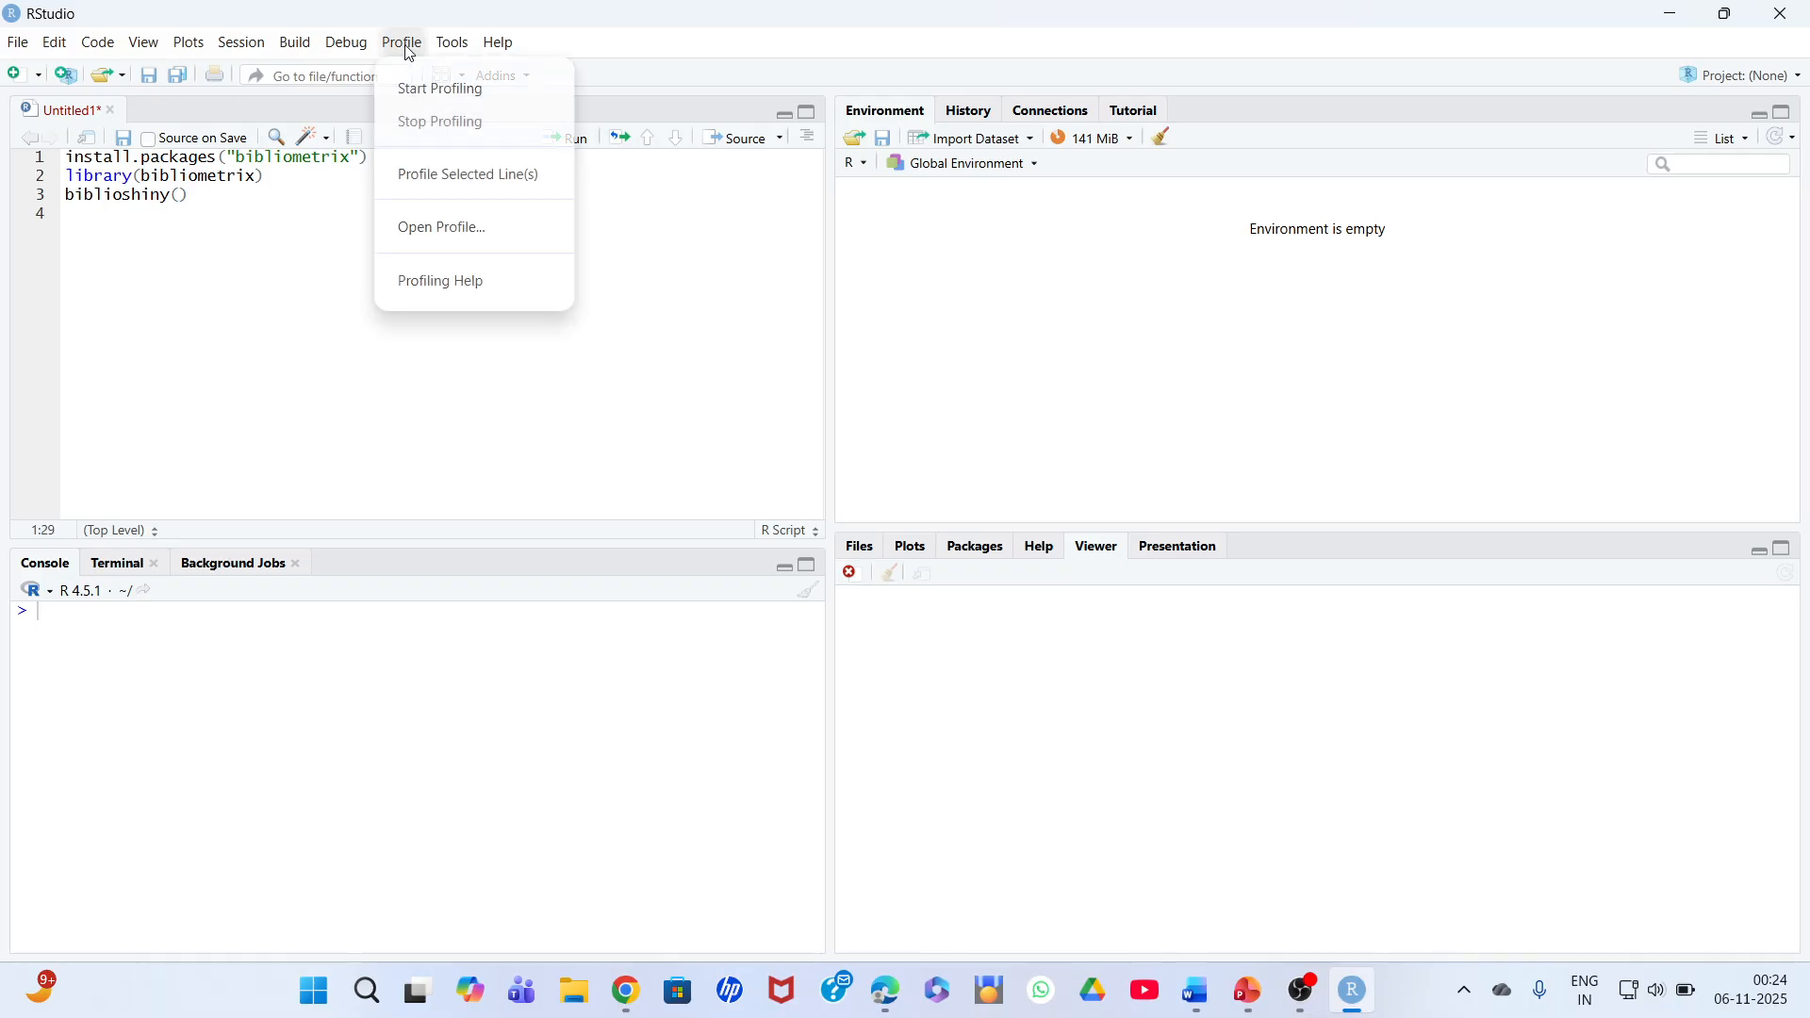
pyautogui.press('Escape')
pyautogui.click(298, 42)
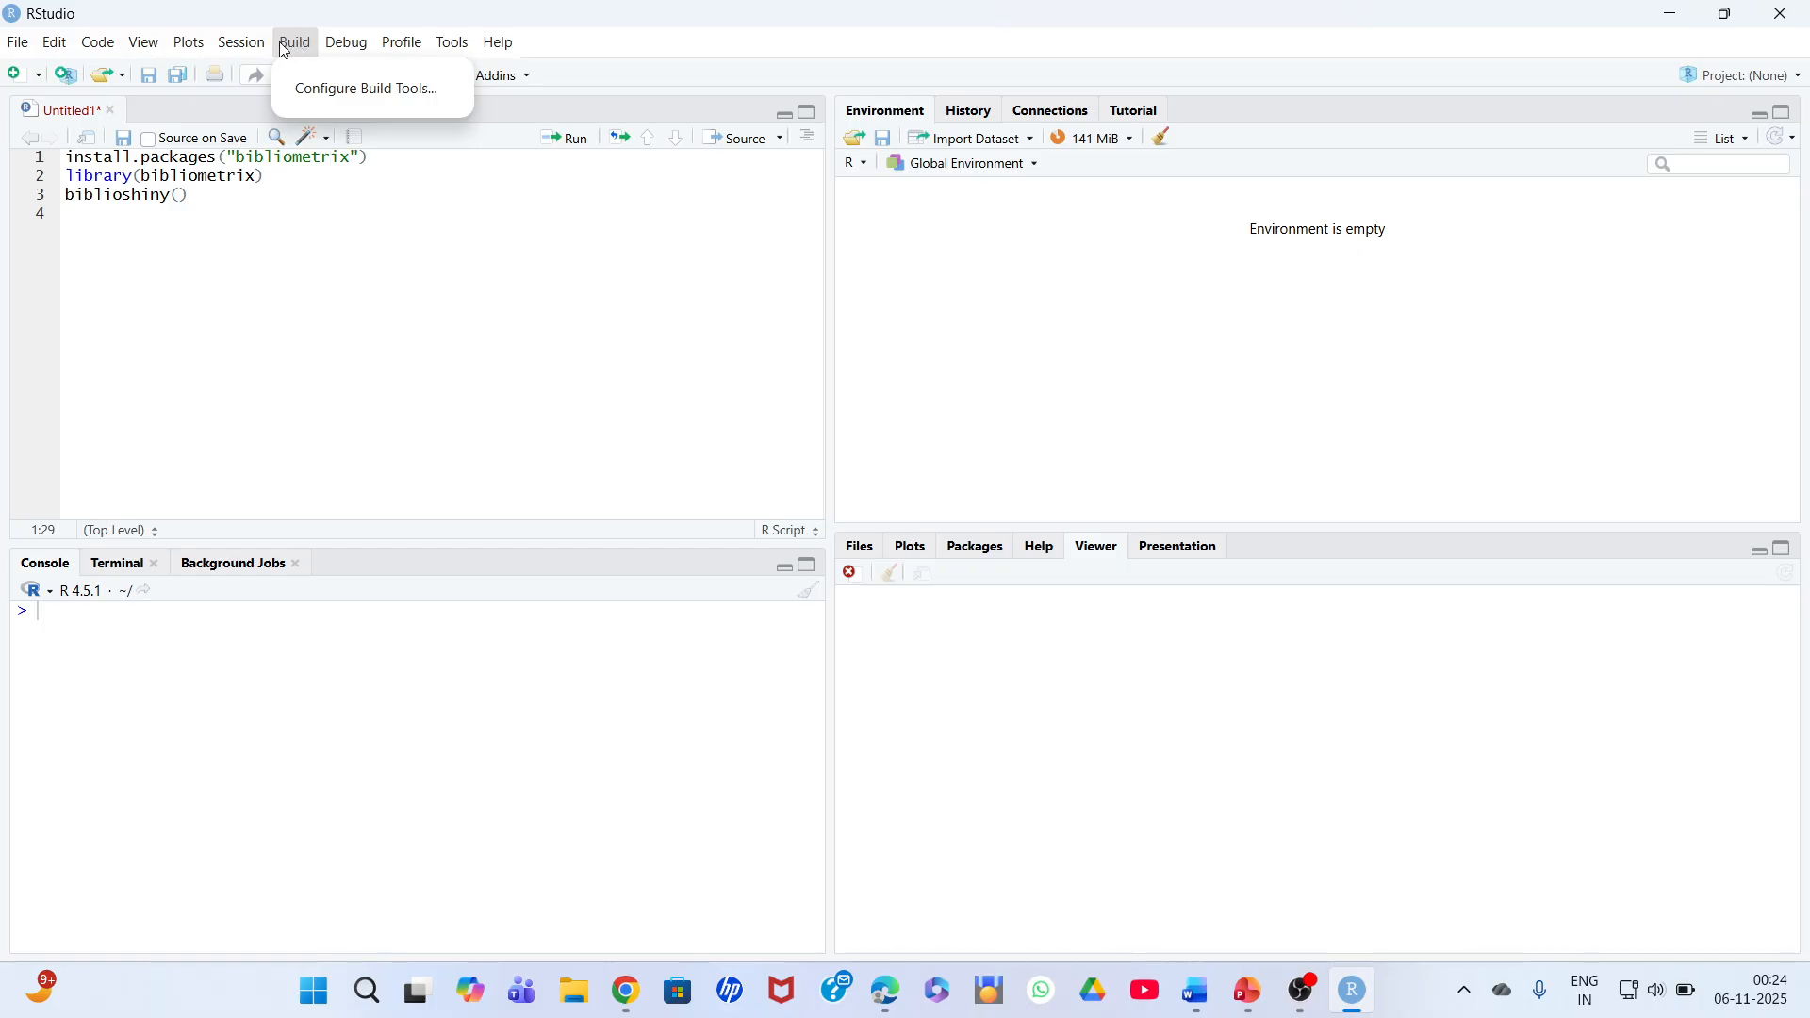
pyautogui.press('Escape')
pyautogui.click(347, 42)
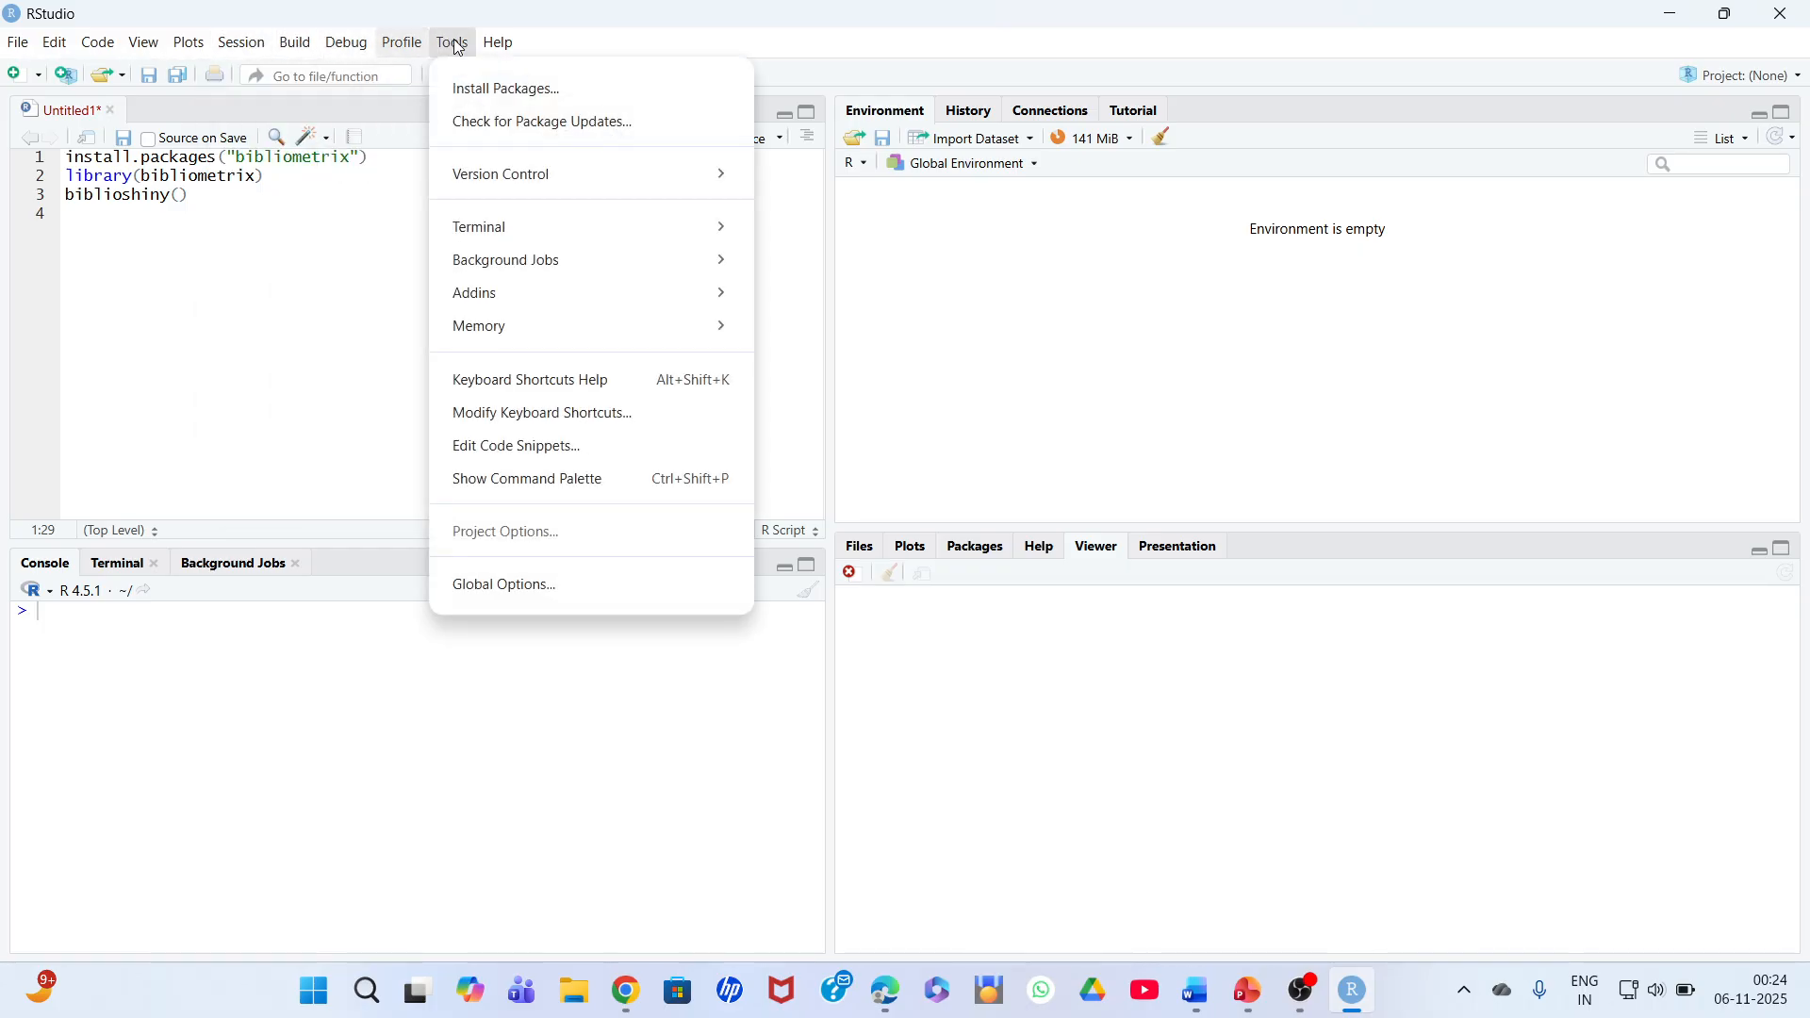
pyautogui.click(456, 45)
pyautogui.click(456, 46)
pyautogui.click(482, 88)
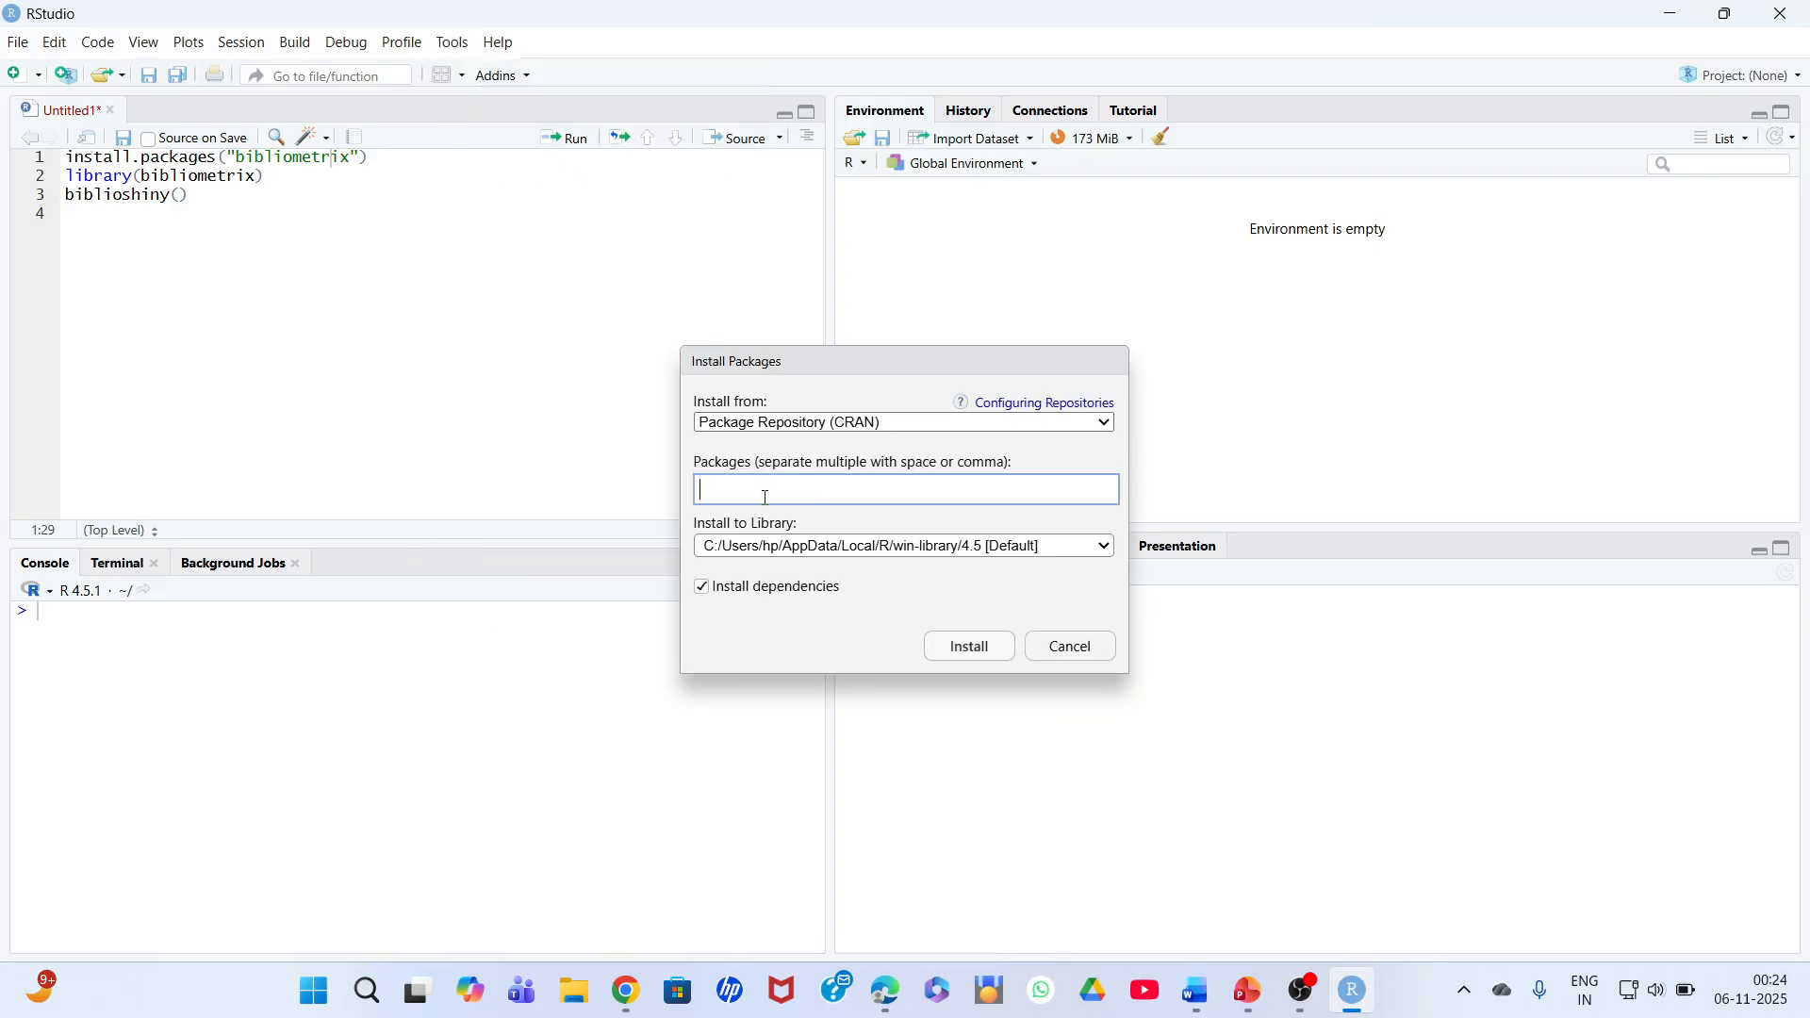
pyautogui.write('biblio')
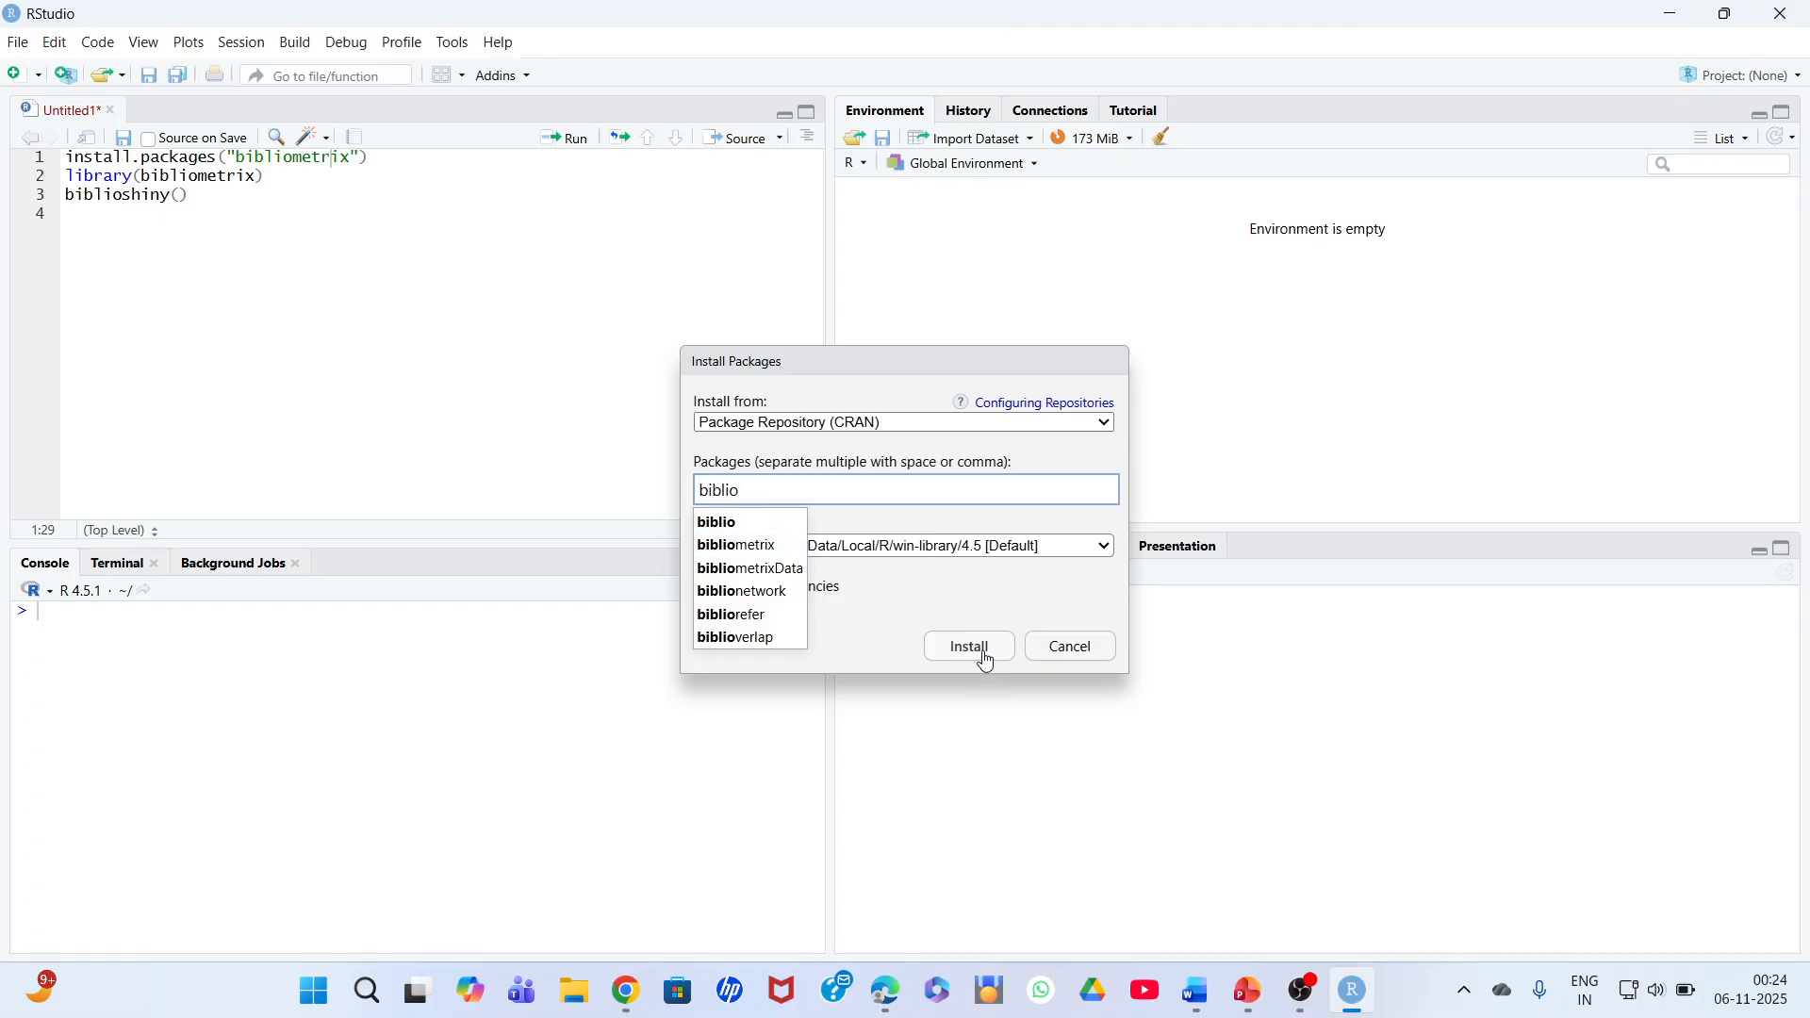
pyautogui.click(1084, 648)
pyautogui.click(1084, 648)
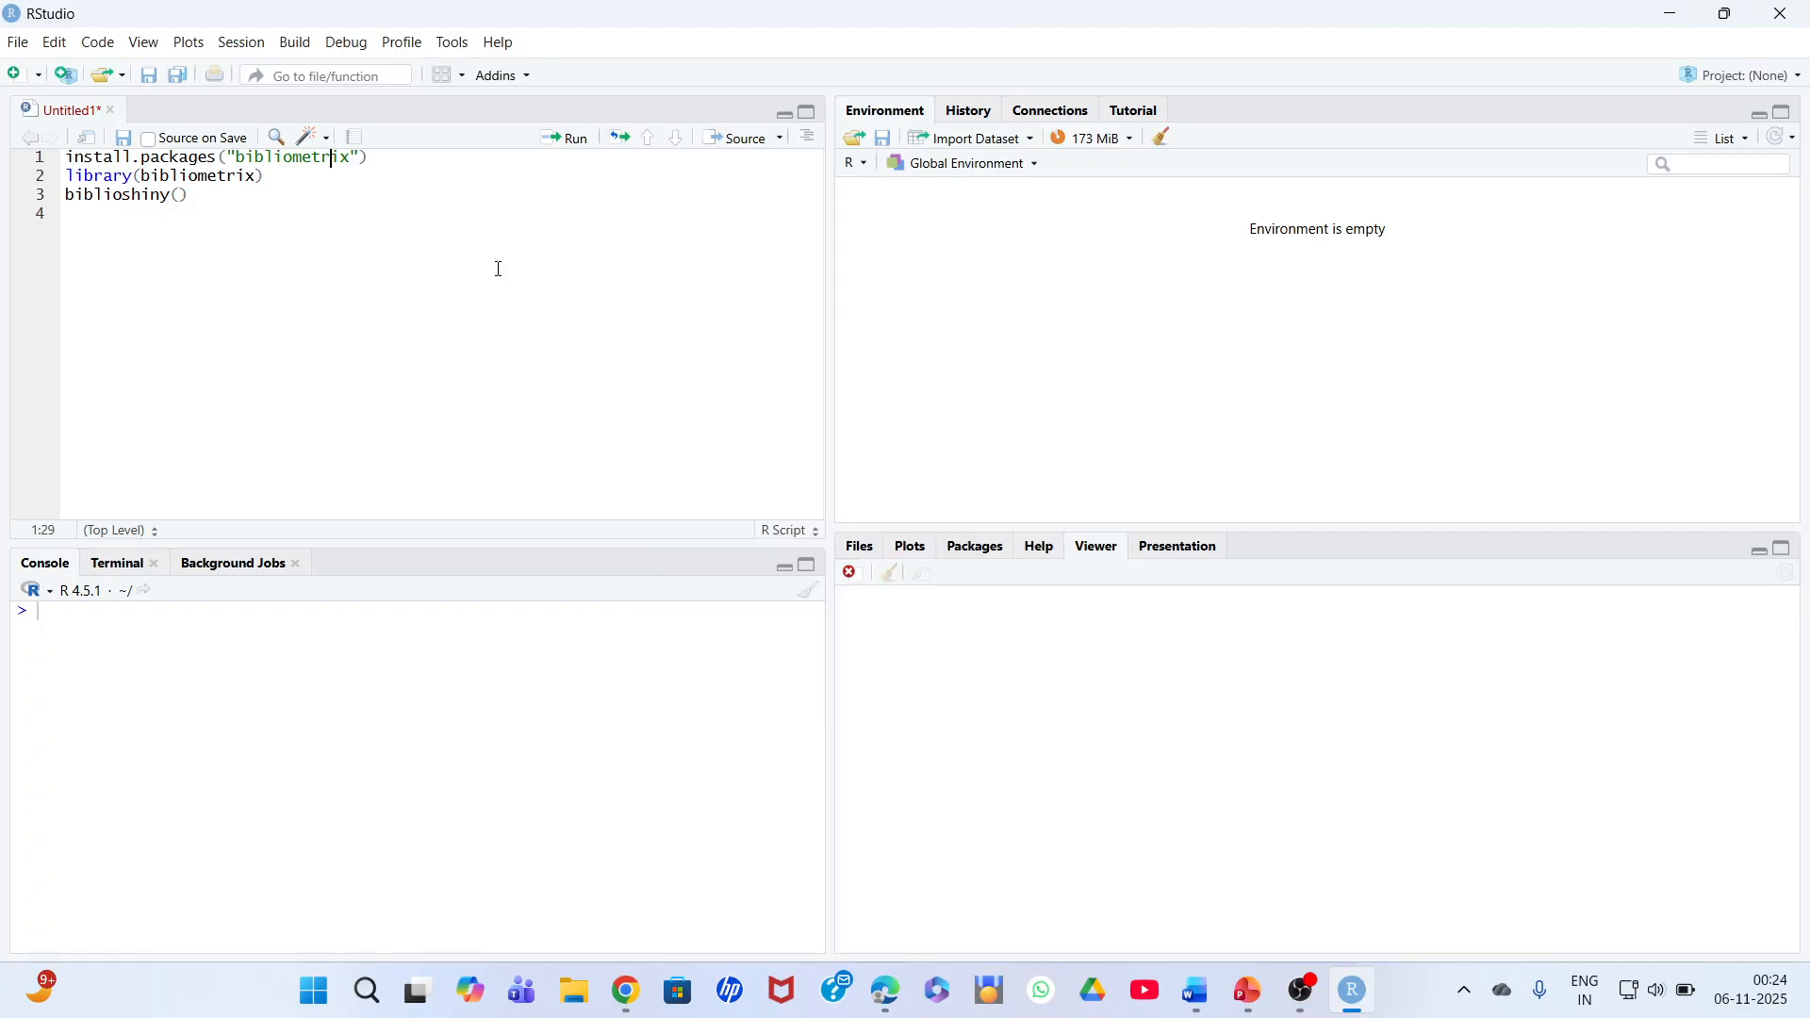
# - Run the script's three lines one at a time, from installing the bibliometrix package through launching biblioshiny()
pyautogui.click(170, 160)
pyautogui.click(577, 139)
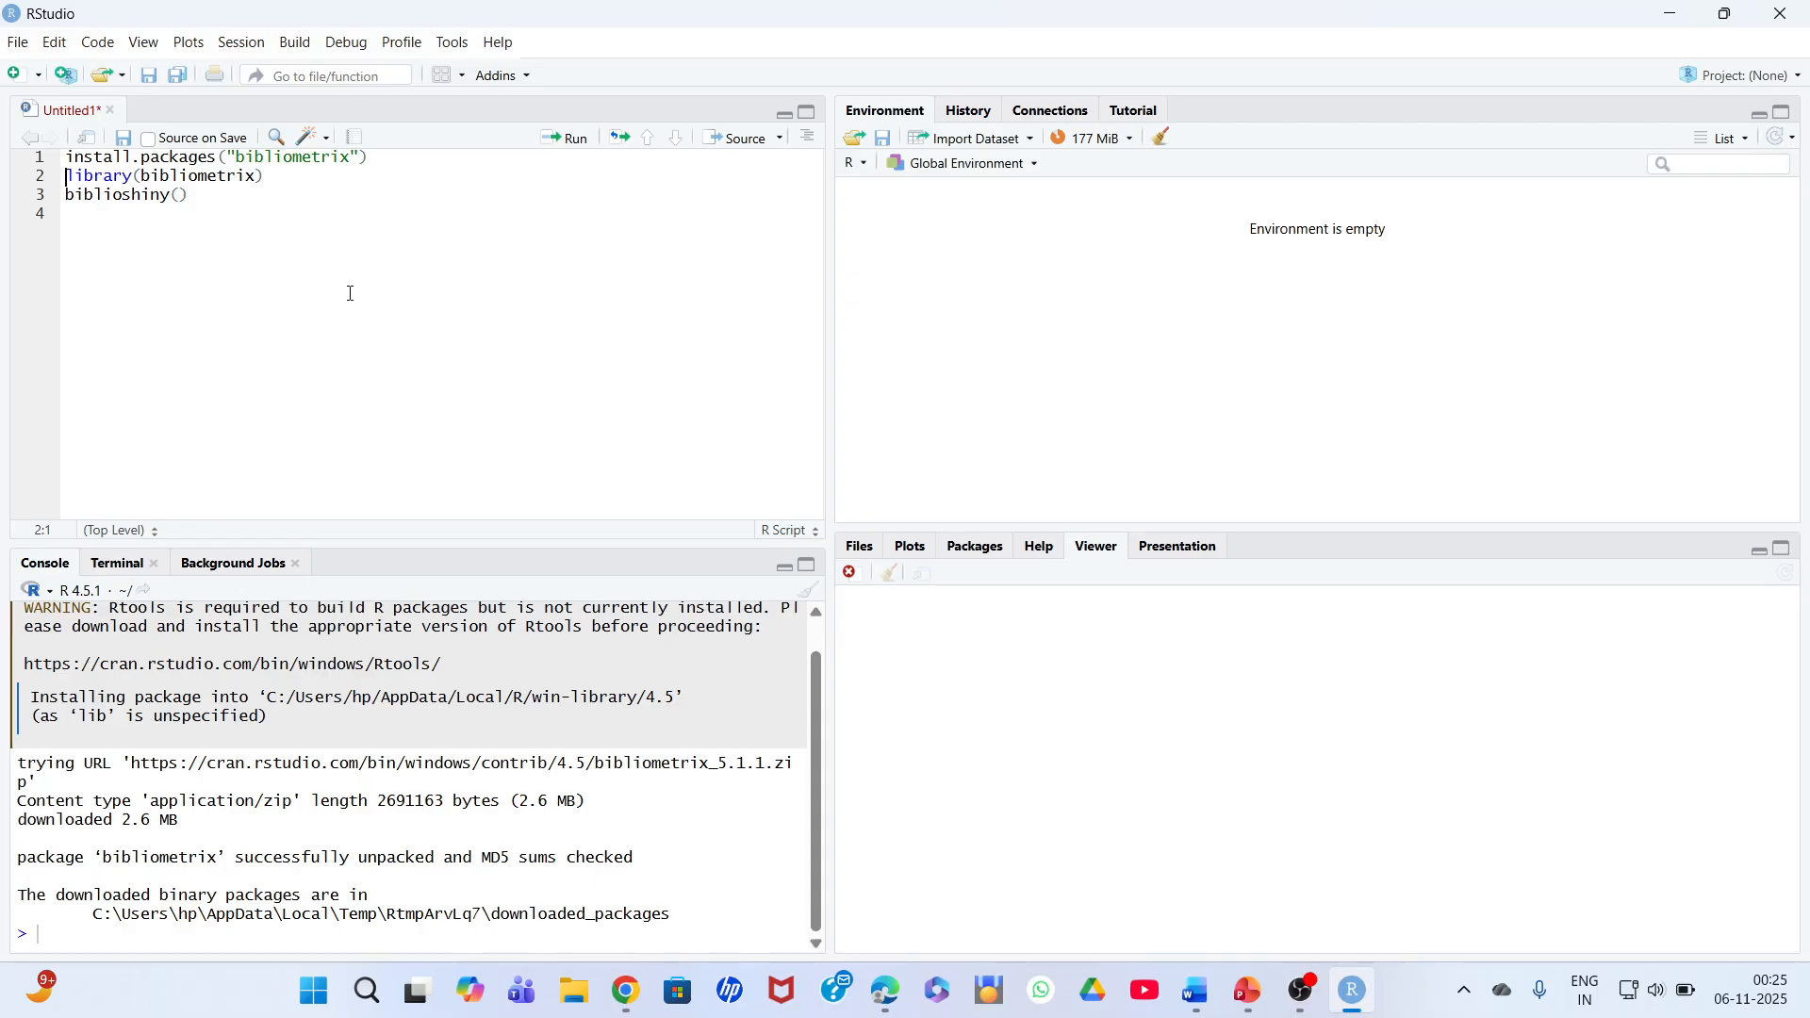
pyautogui.click(114, 177)
pyautogui.click(567, 139)
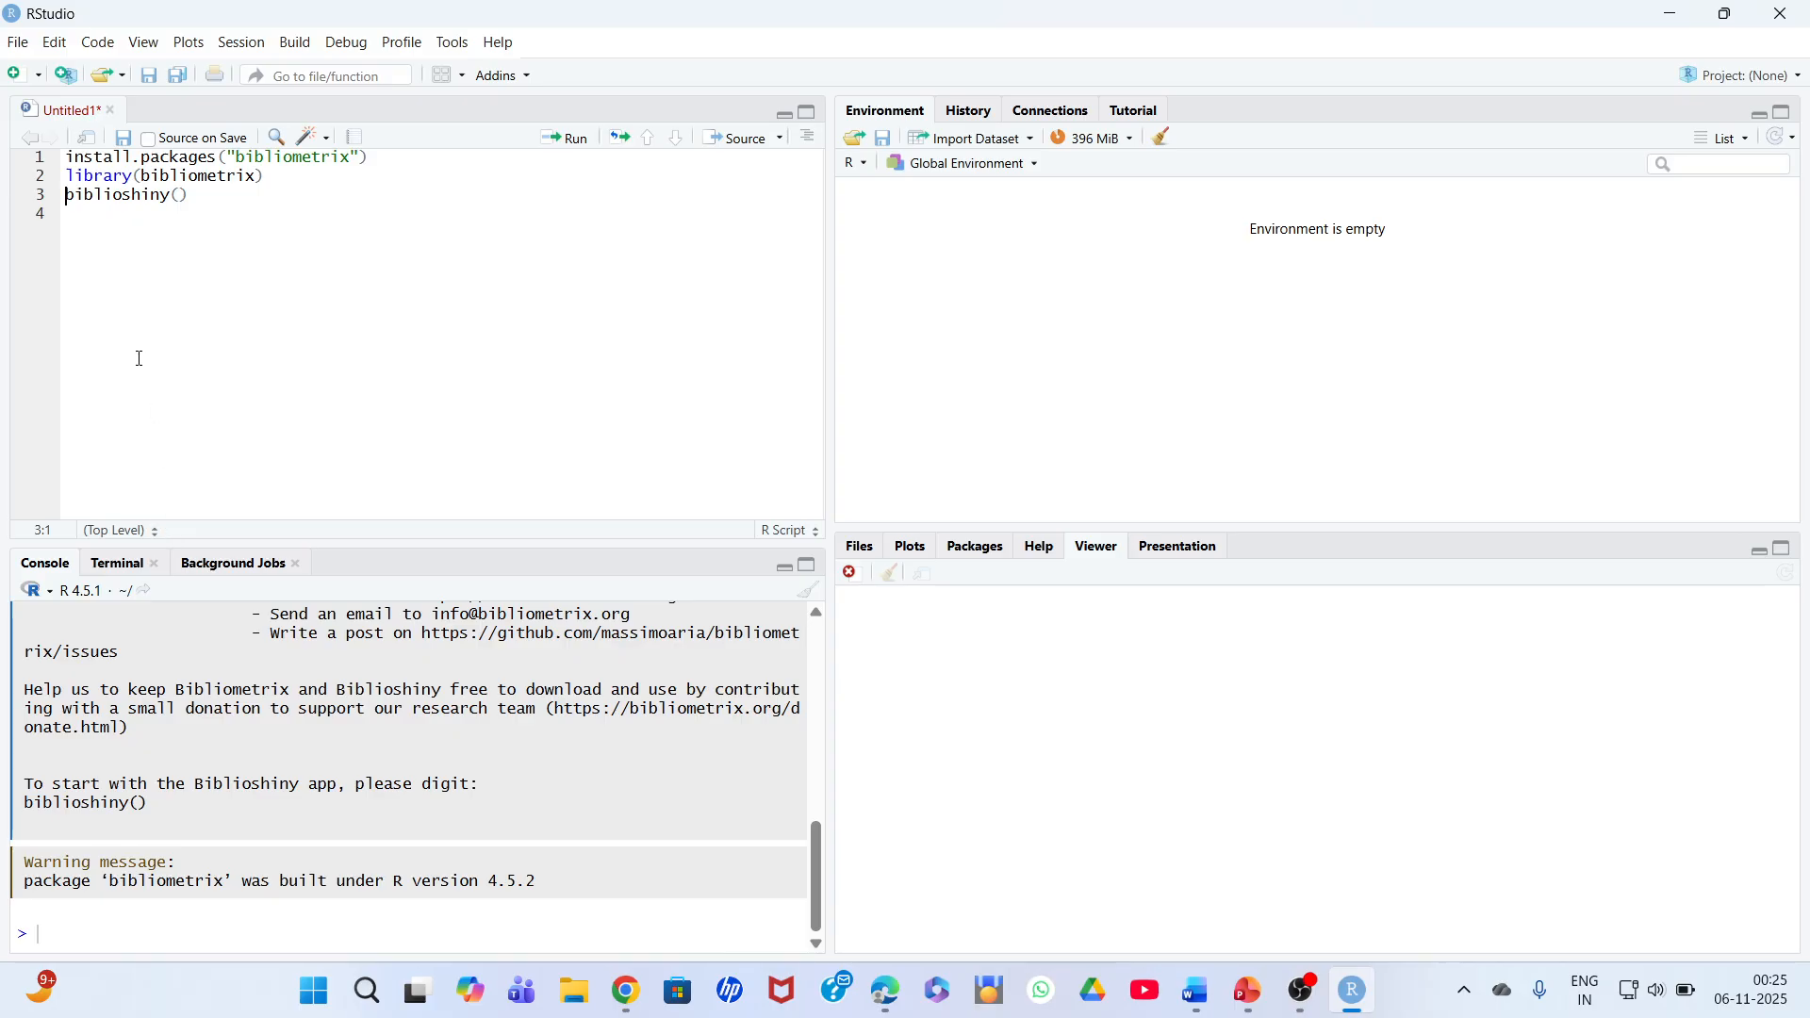
pyautogui.click(140, 198)
pyautogui.click(579, 143)
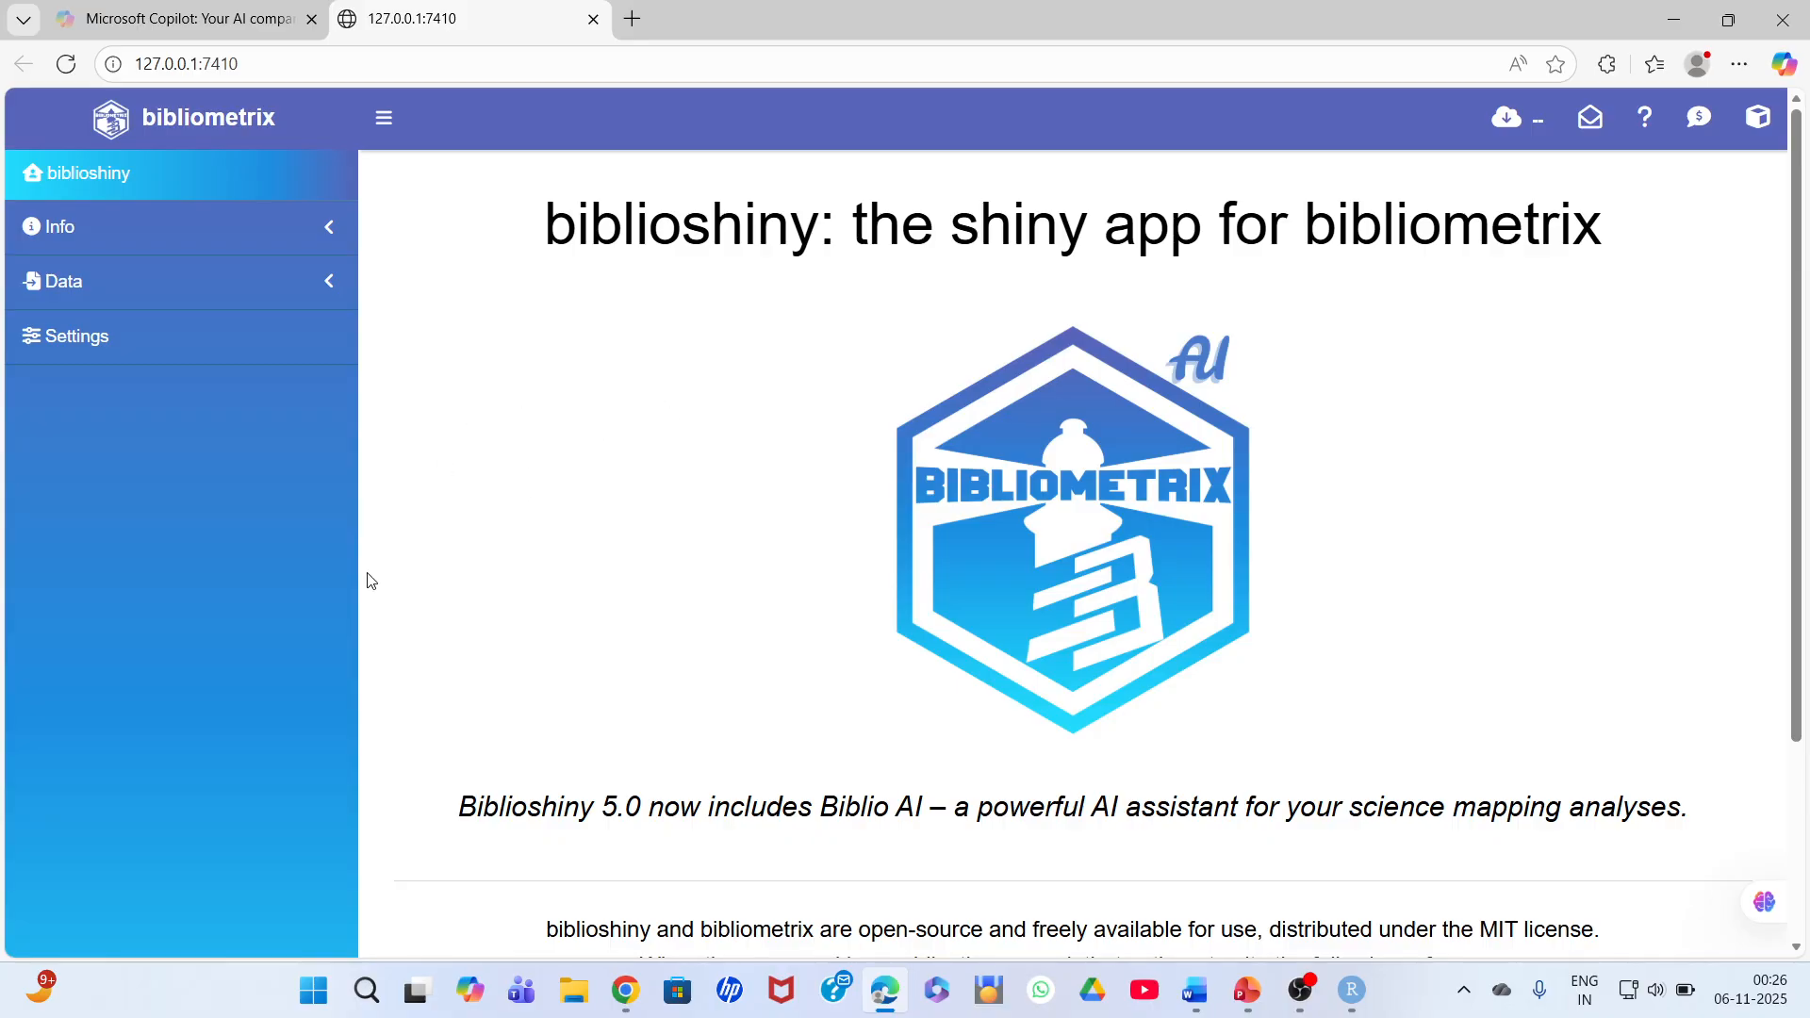
# - Search Windows for the MouseHighlight app, launch it and minimise its settings window
pyautogui.click(367, 990)
pyautogui.write('high')
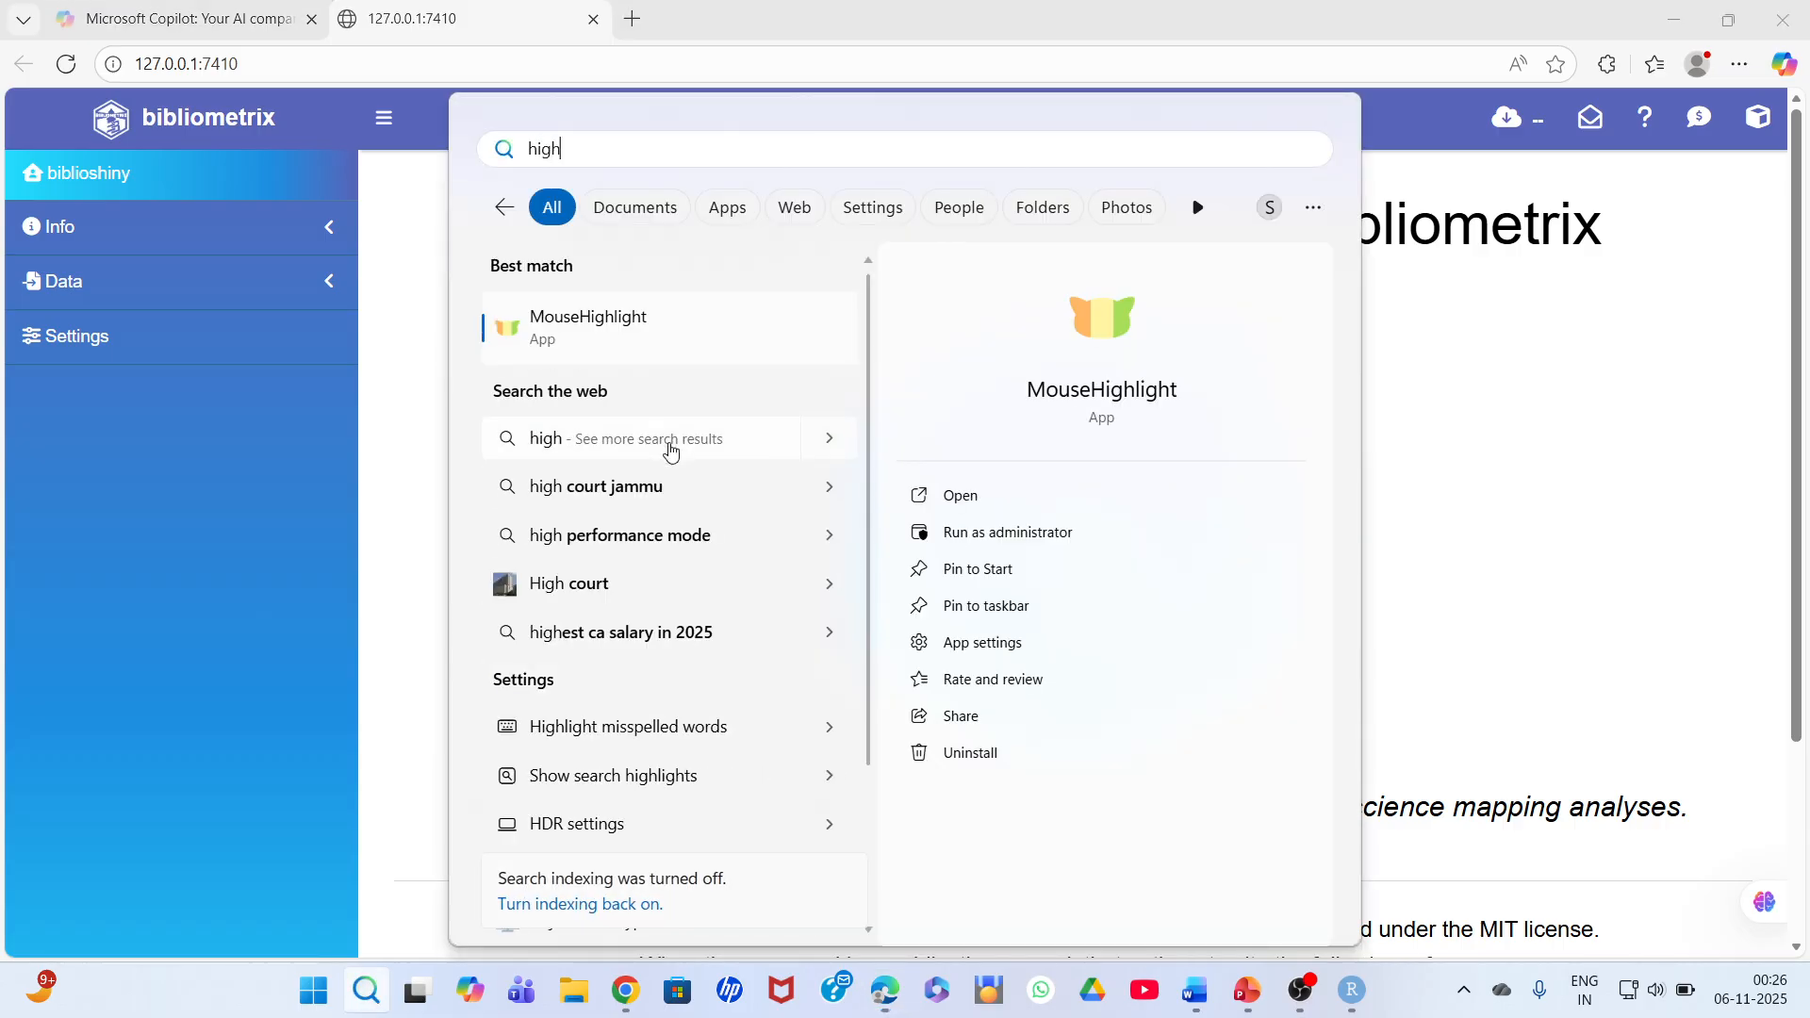
pyautogui.click(683, 320)
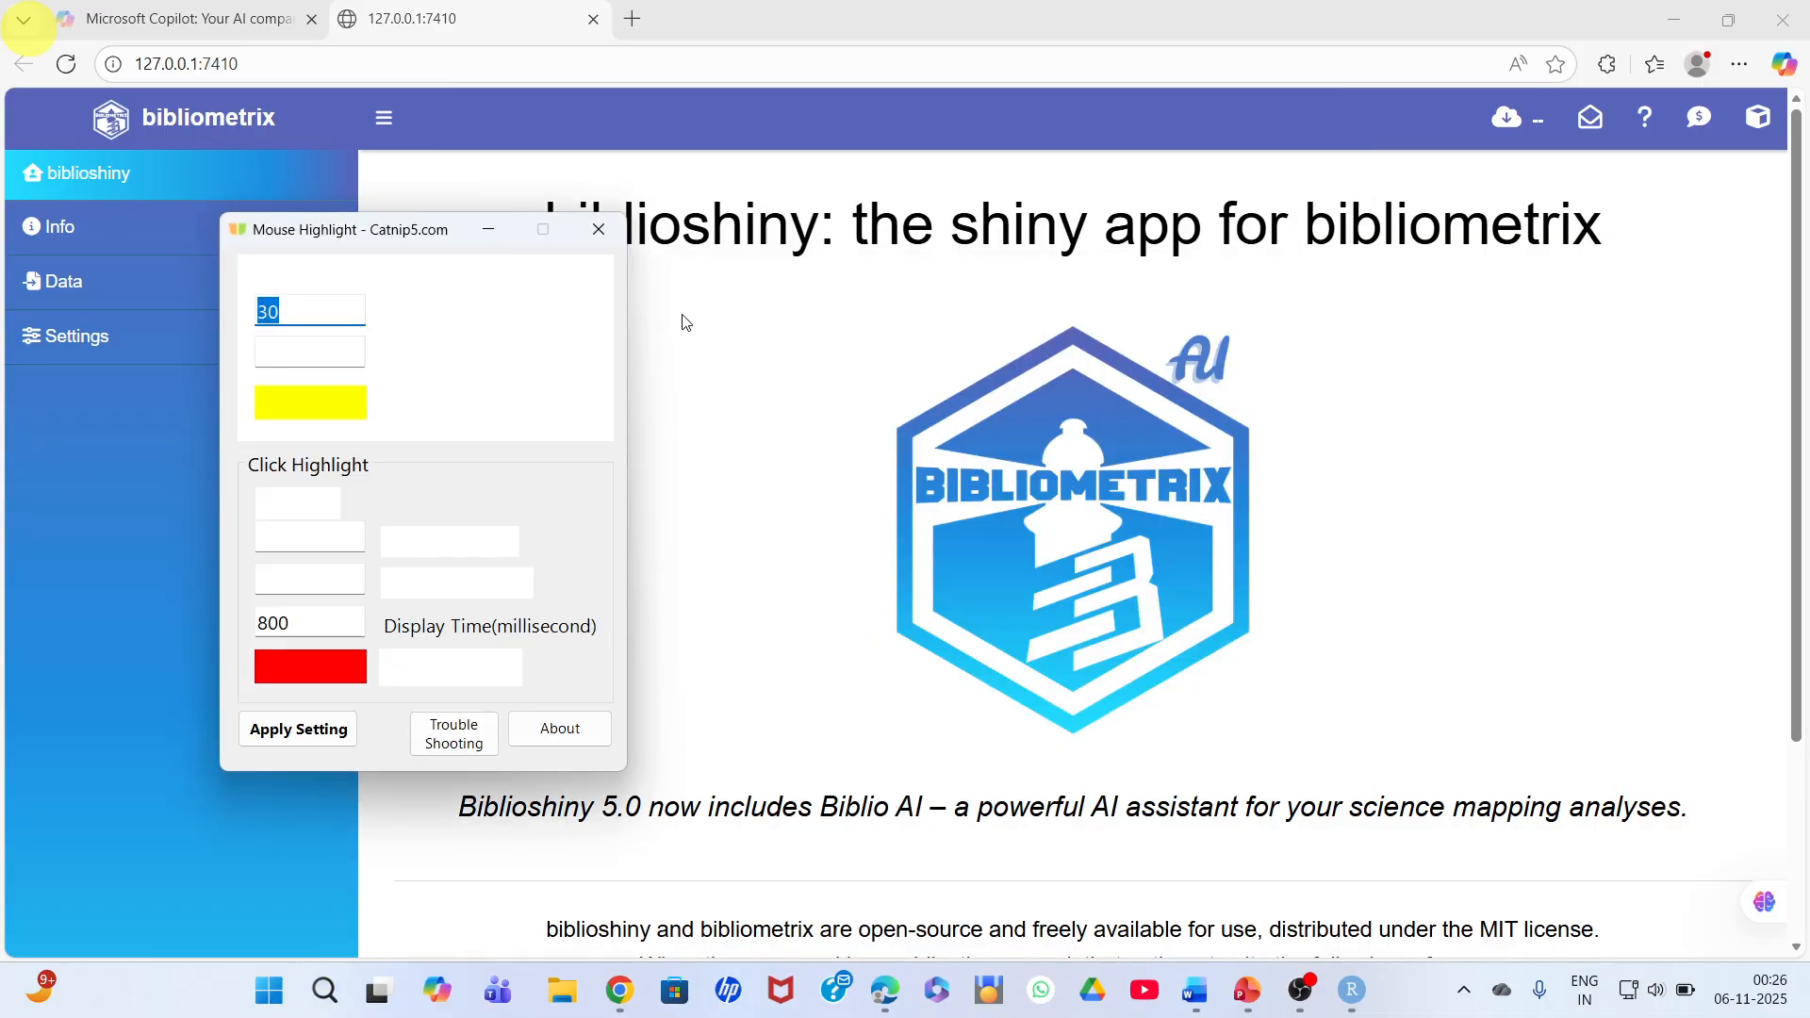
pyautogui.click(490, 229)
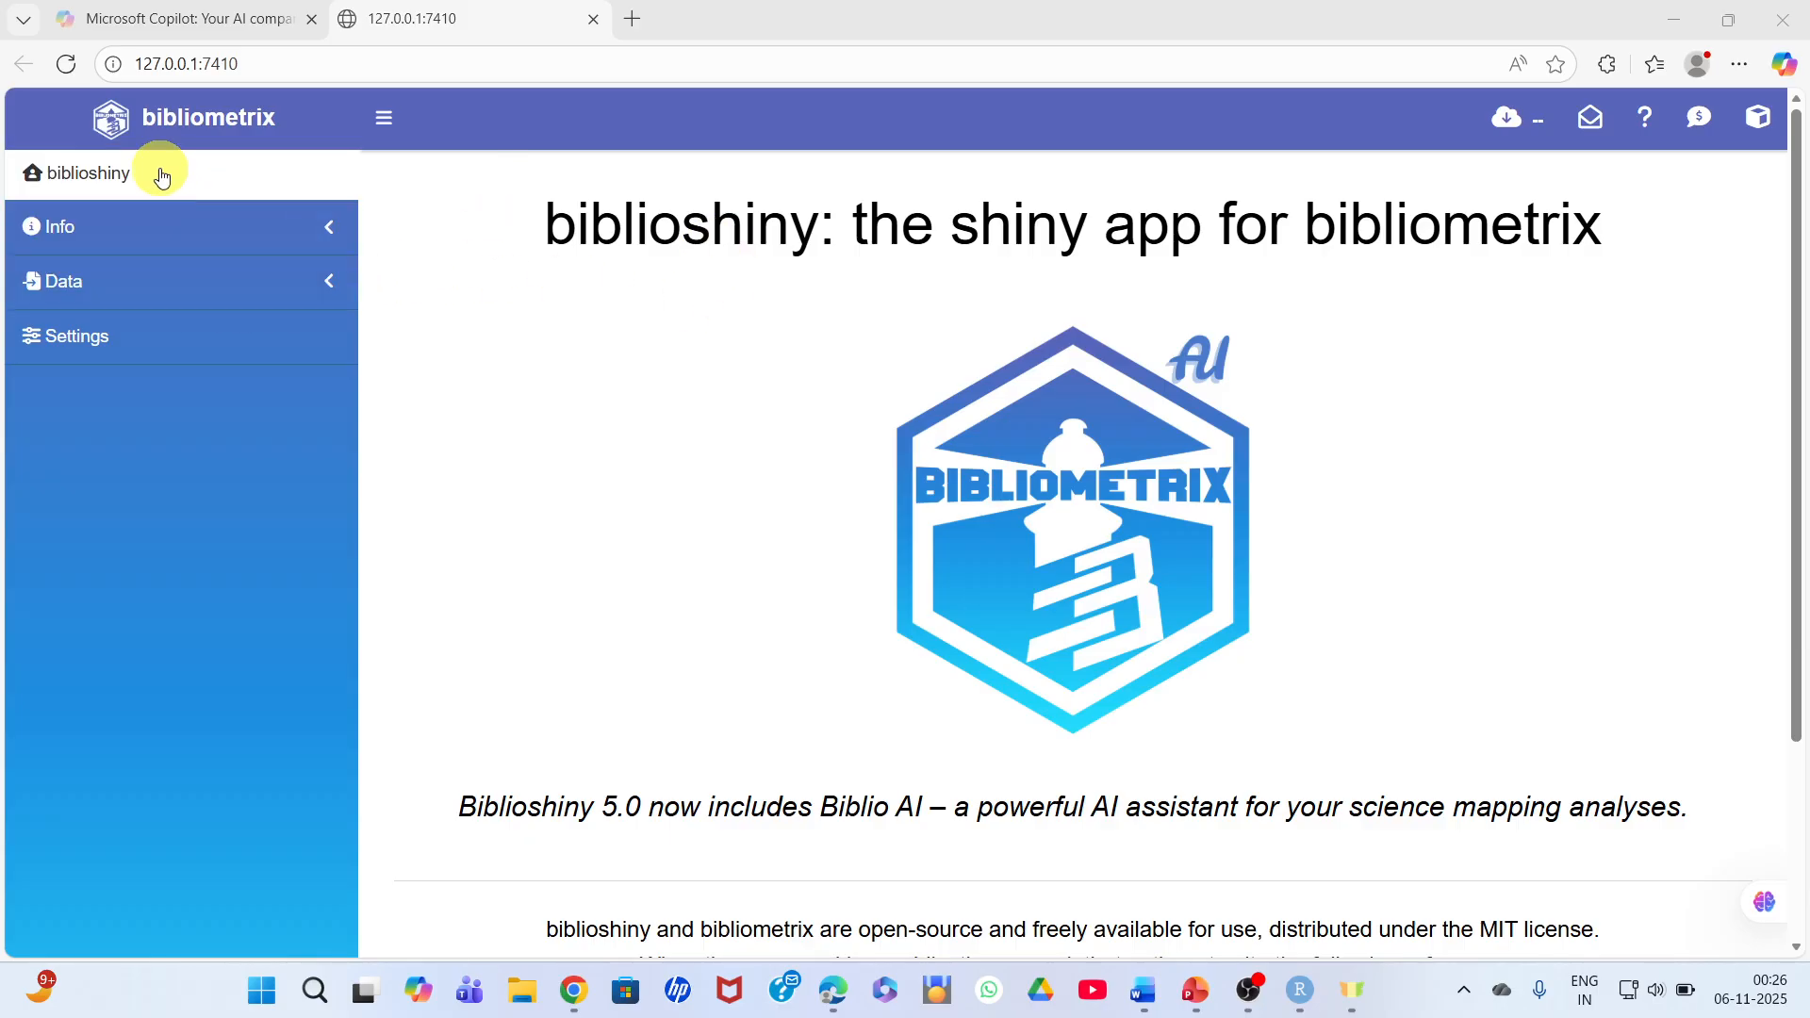
# - Examine biblioshiny's information pages on supported files and the team's publications, including the recommended file format for each database
pyautogui.click(166, 237)
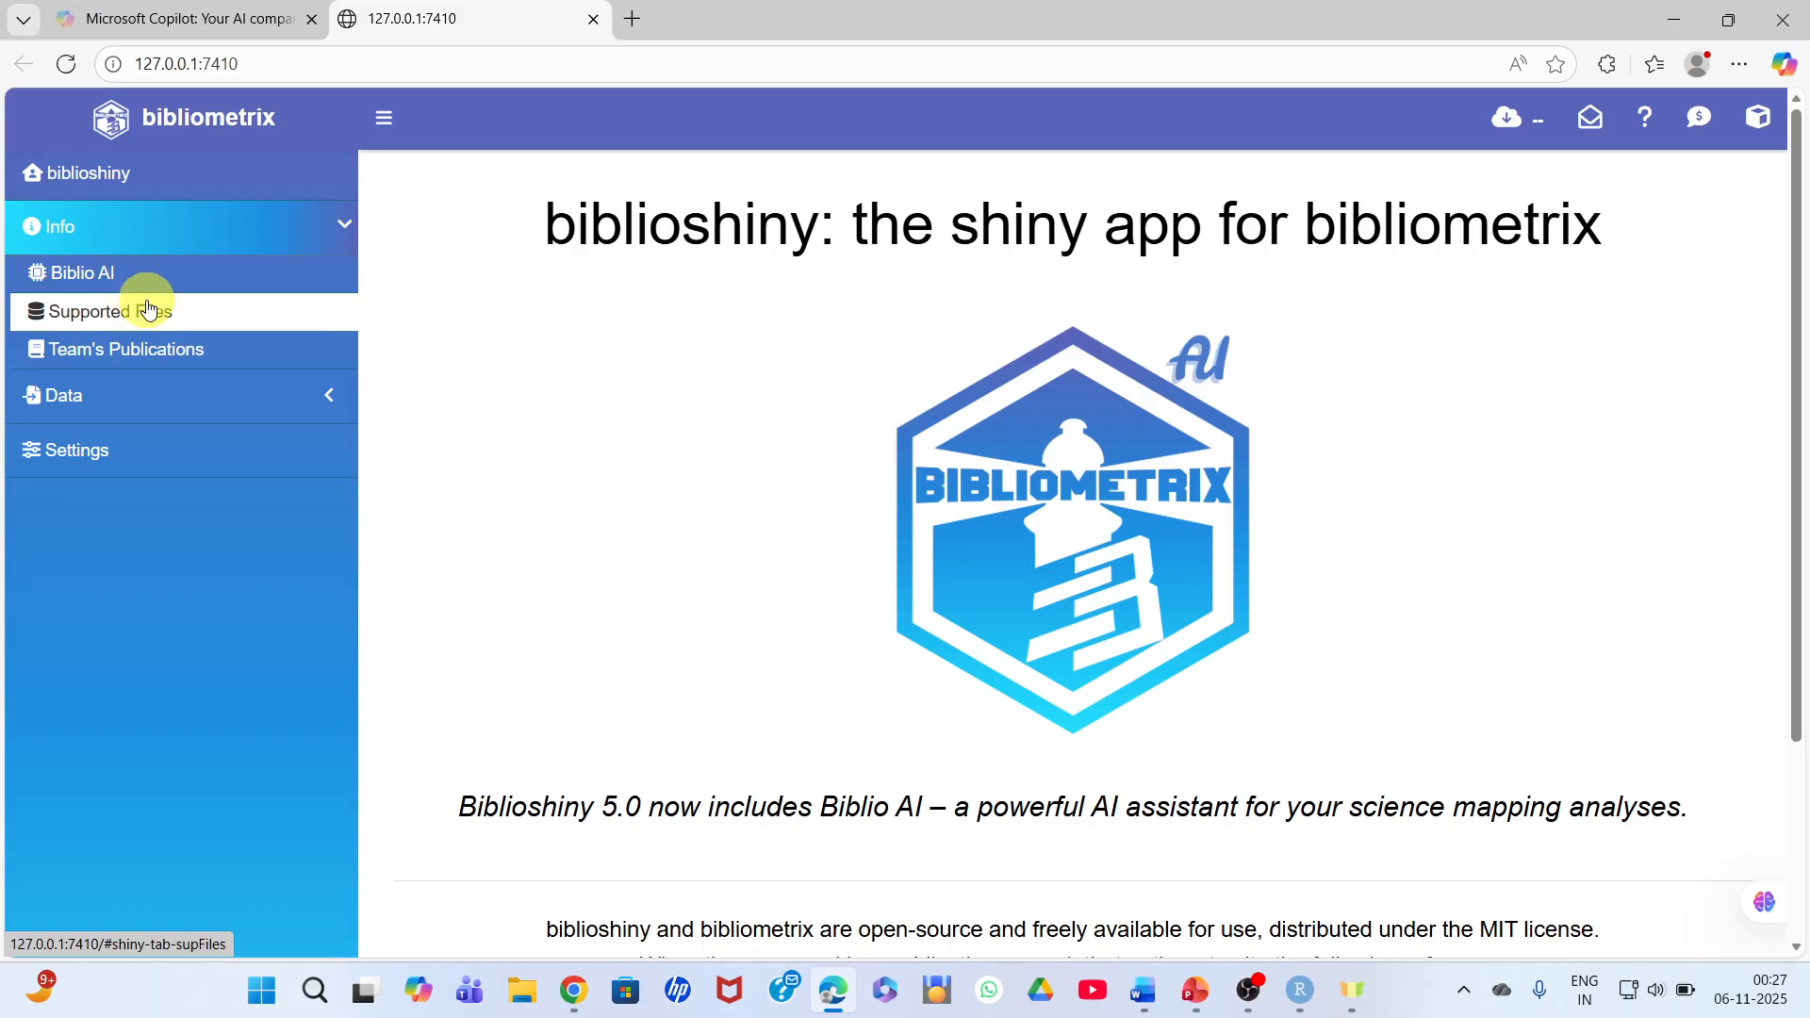
pyautogui.click(107, 326)
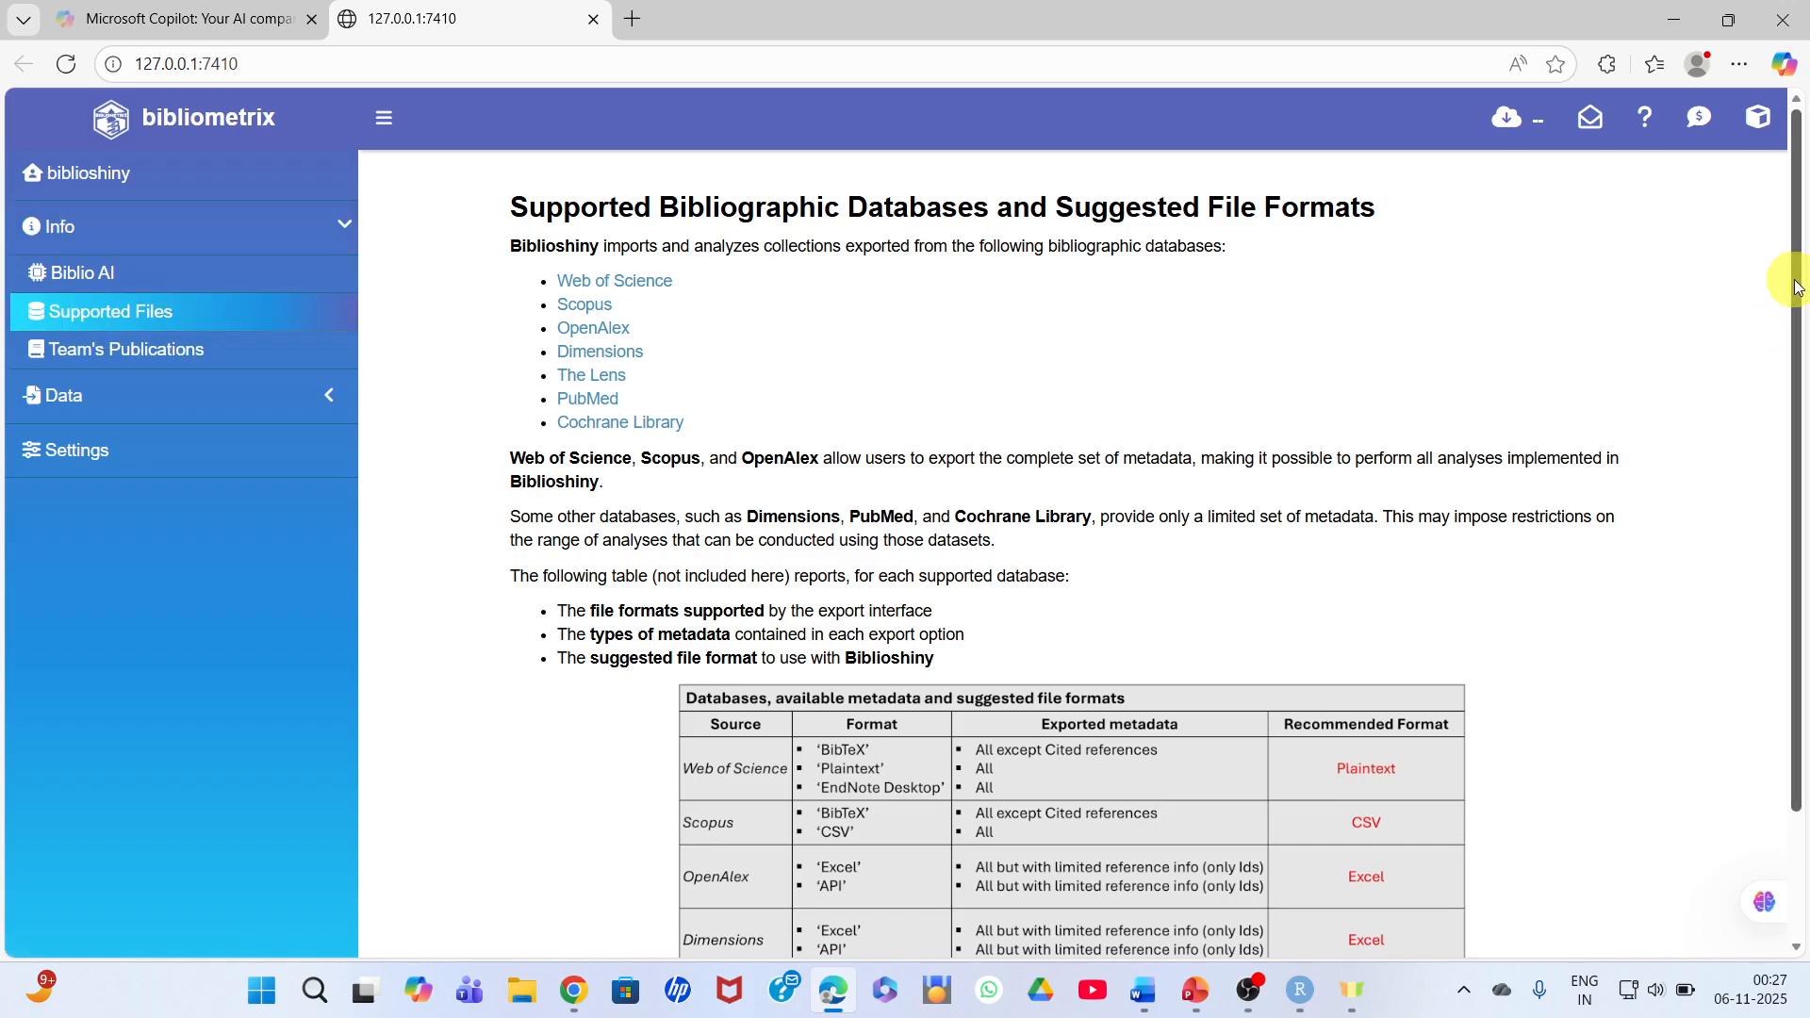
pyautogui.moveTo(1795, 280); pyautogui.dragTo(1794, 287)
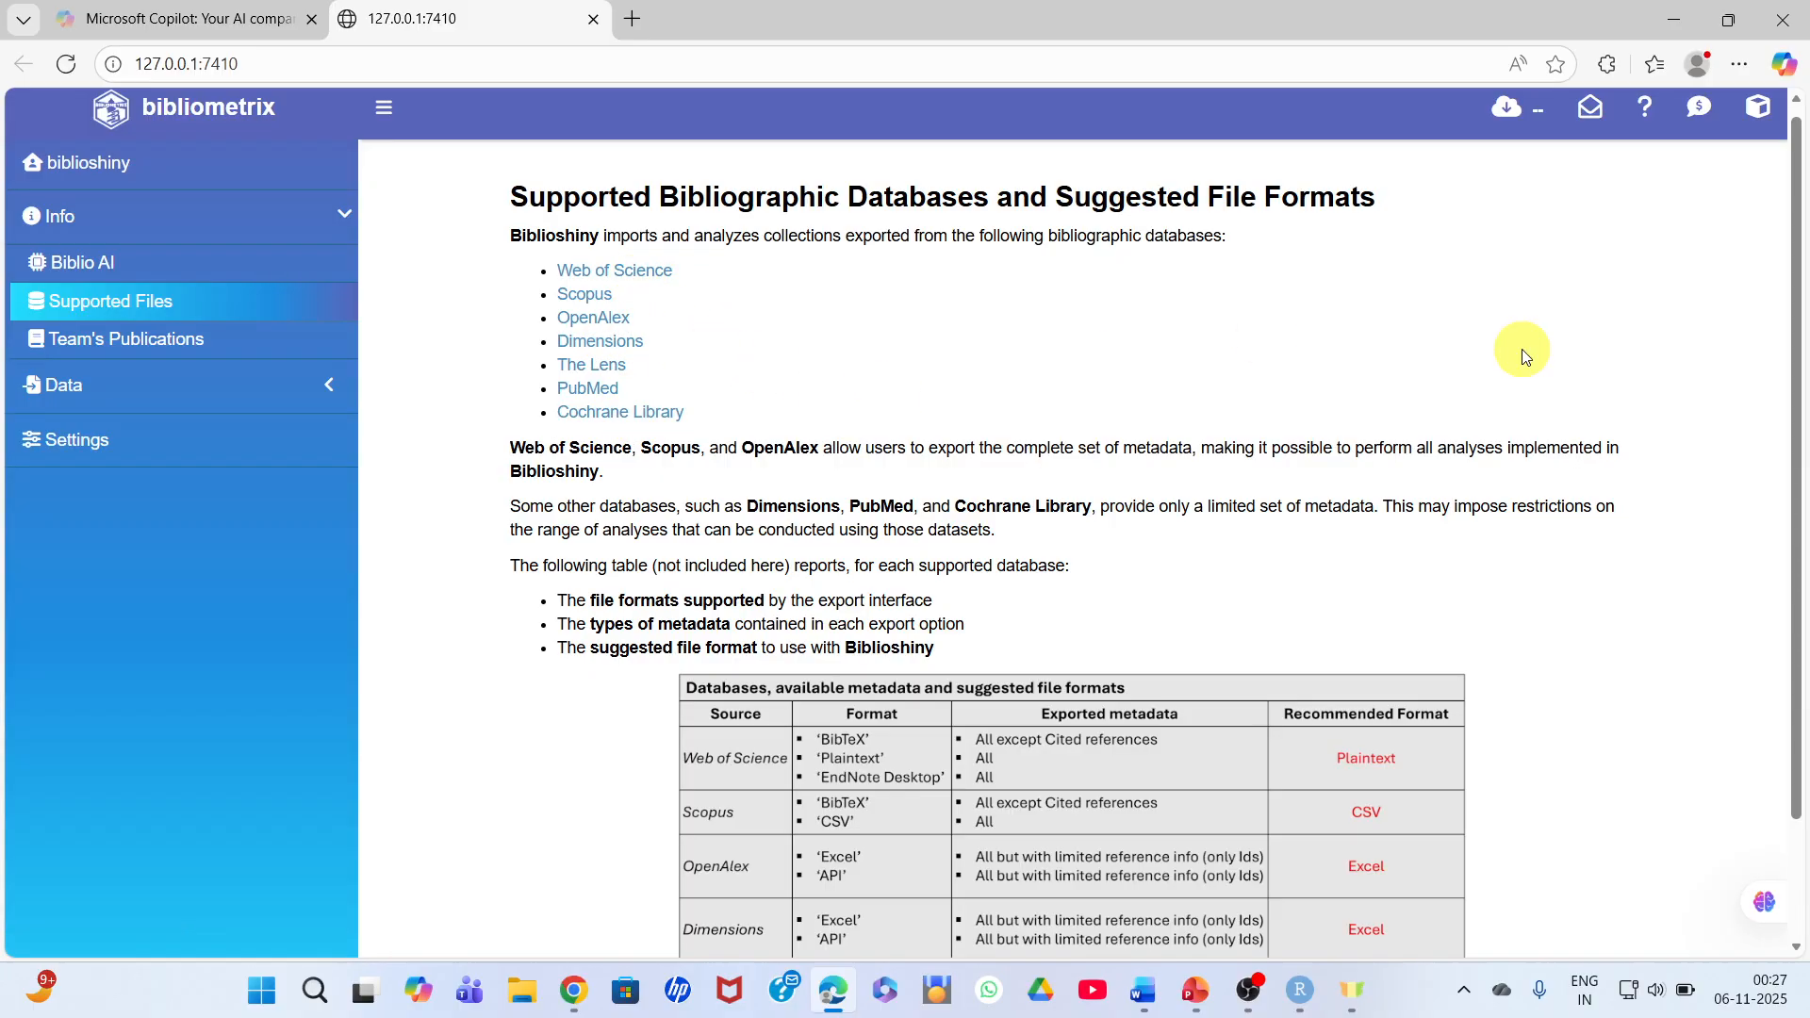
pyautogui.moveTo(1806, 400); pyautogui.dragTo(1805, 521)
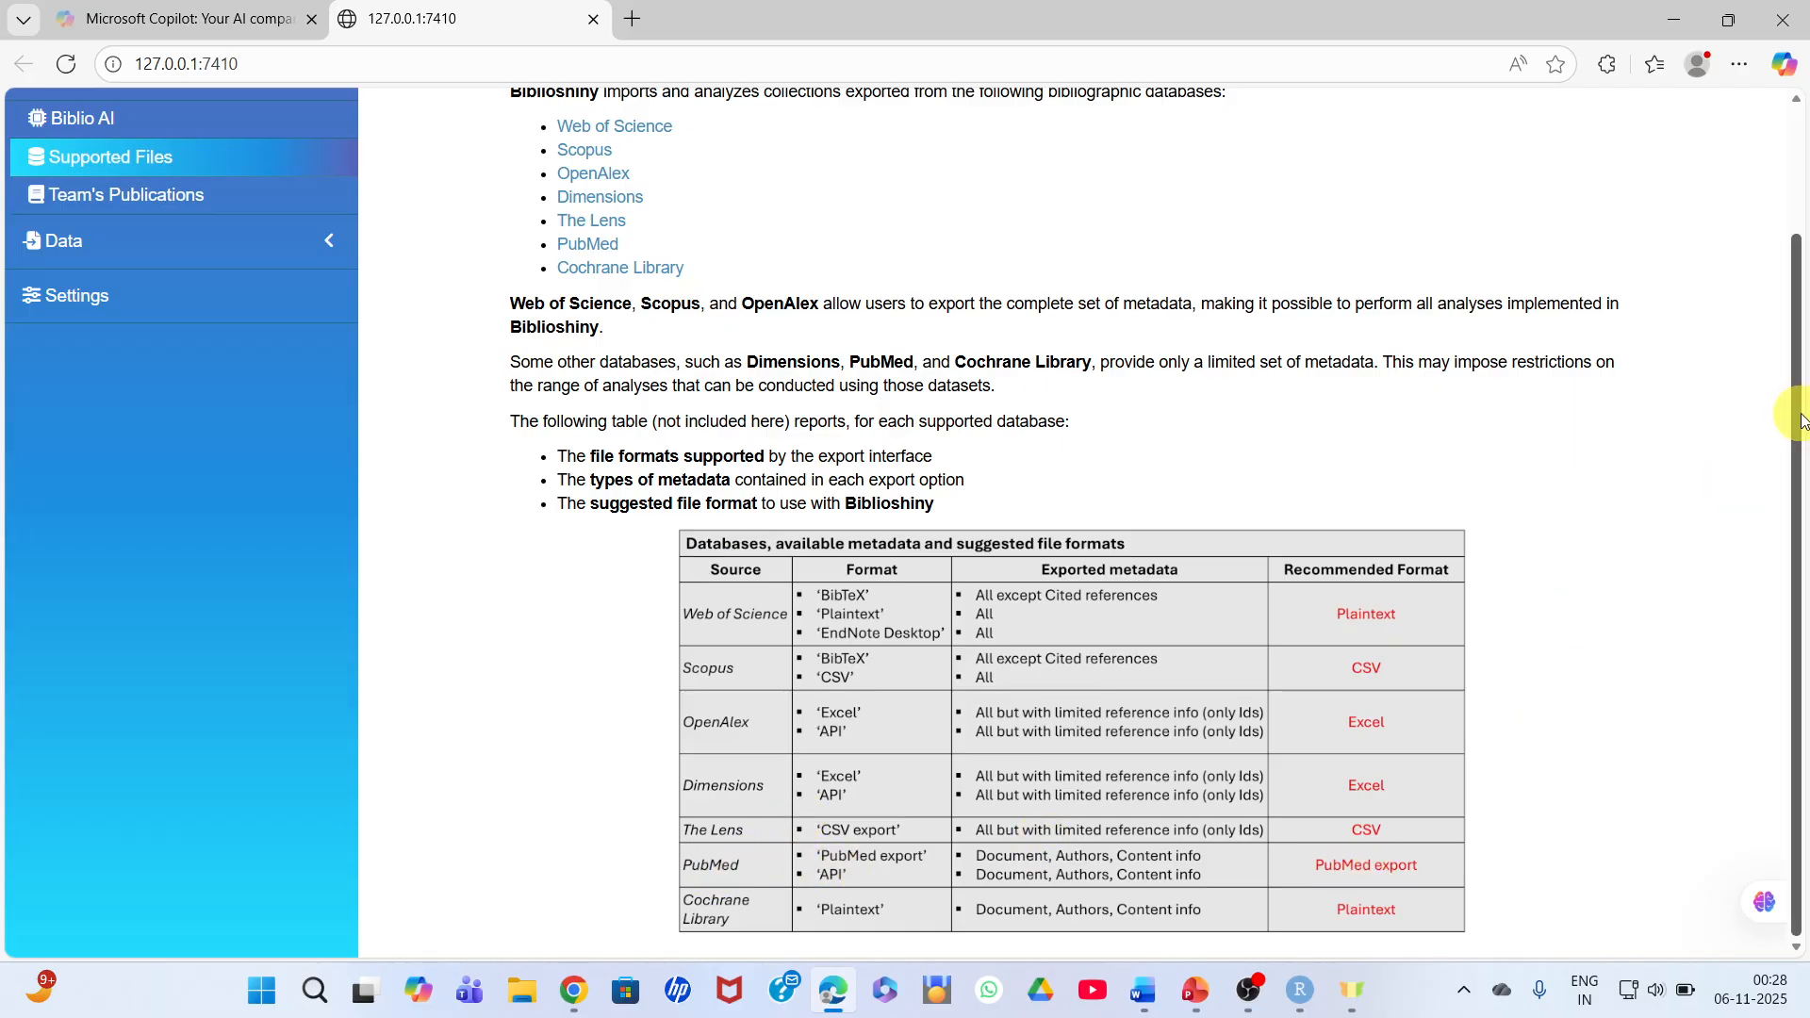
pyautogui.scroll(2, 817, 337)
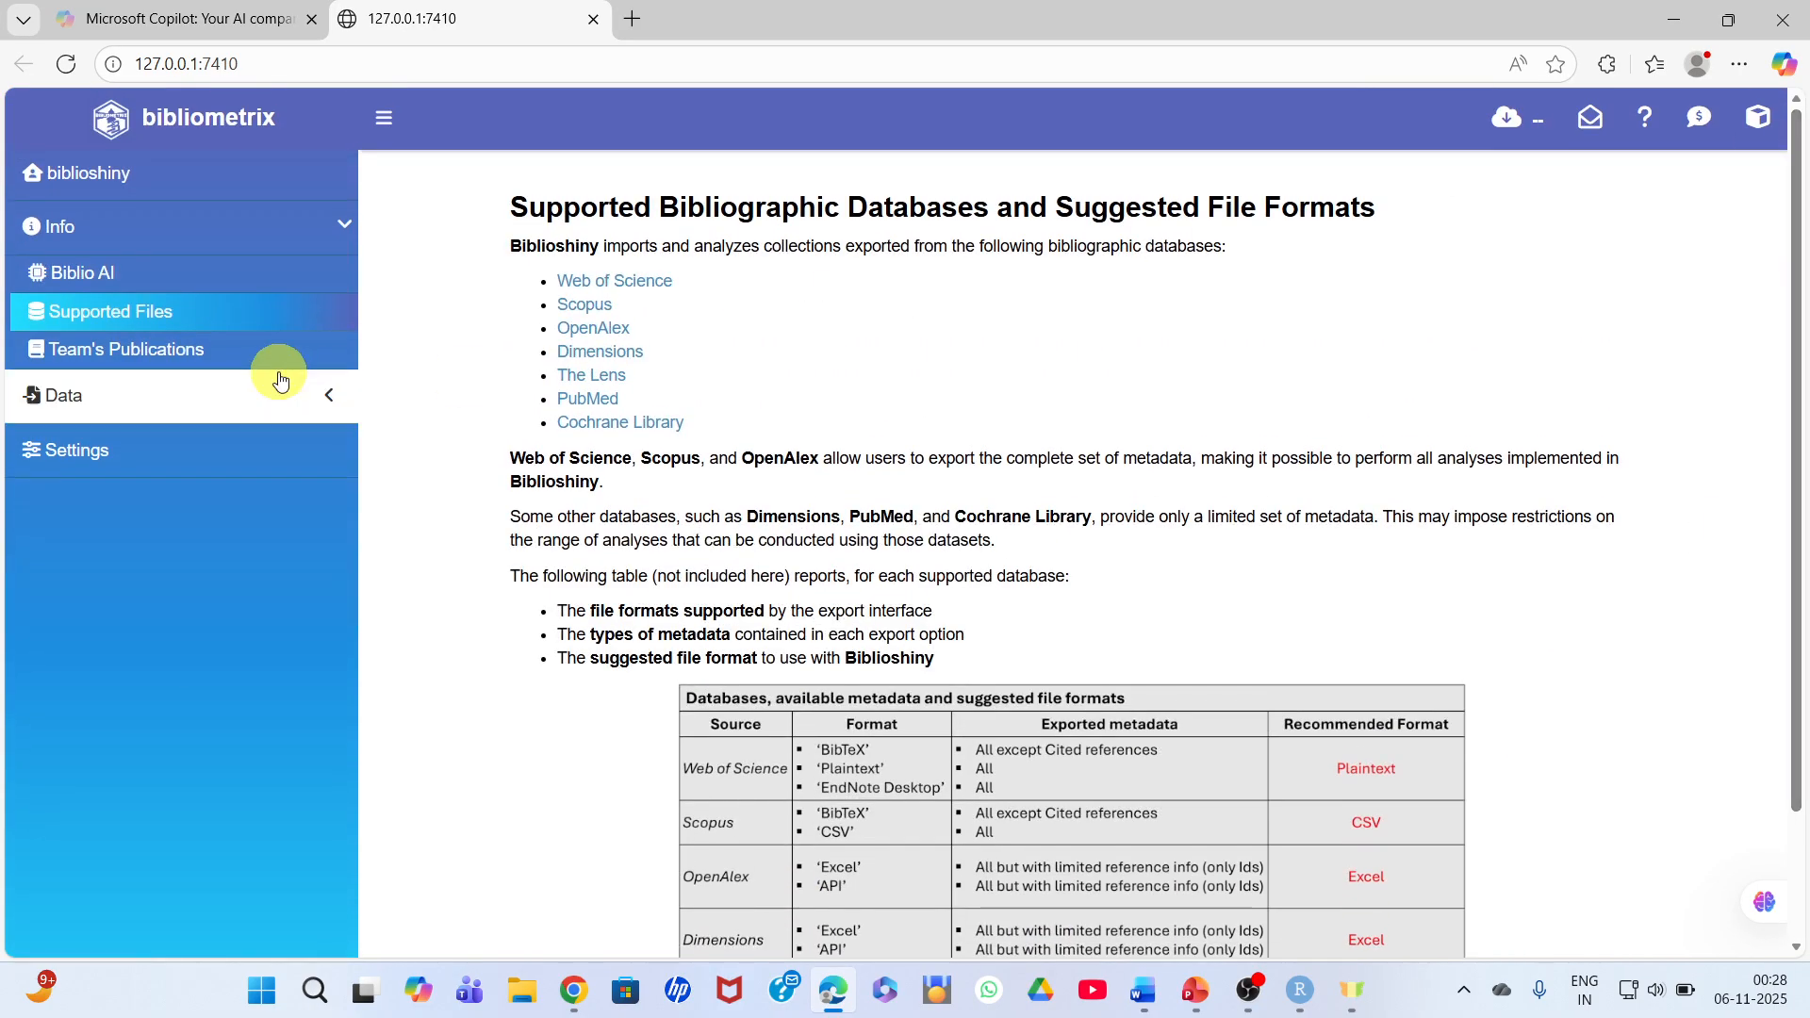
pyautogui.click(146, 361)
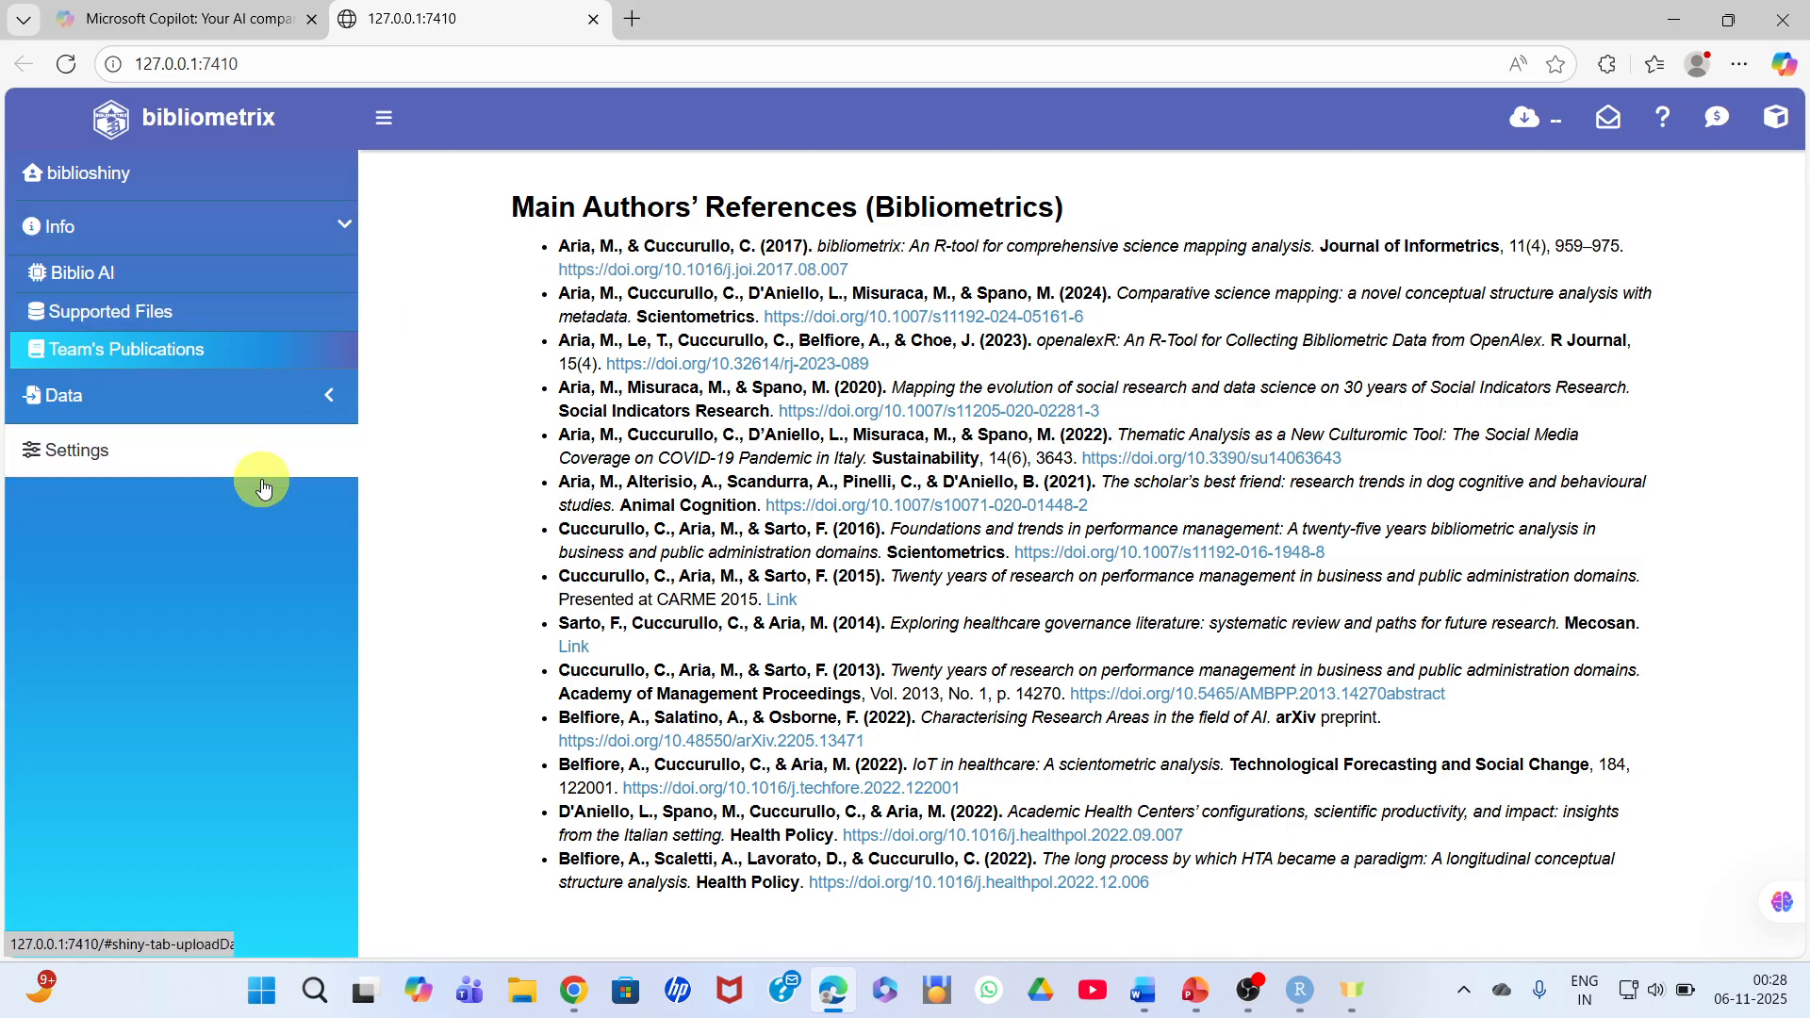
# - Configure a raw file import with Scopus as the database and Surname and Initials as the author name format
pyautogui.click(202, 406)
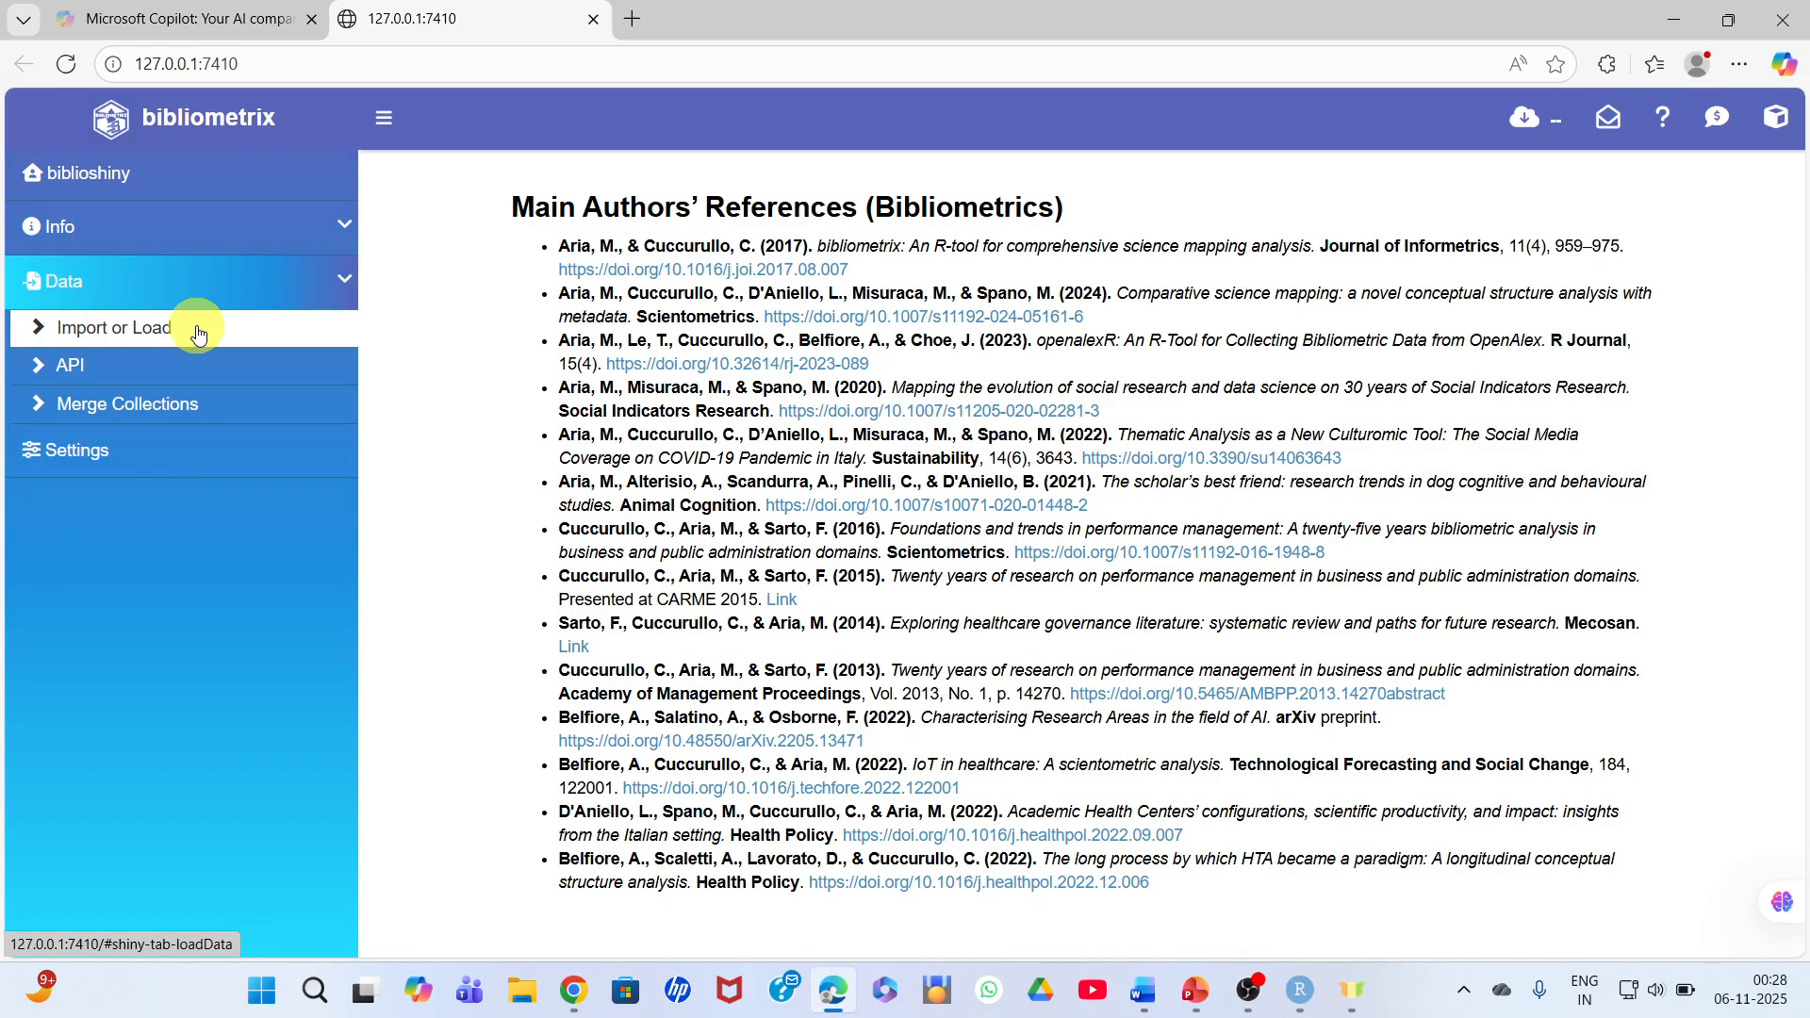
pyautogui.click(146, 339)
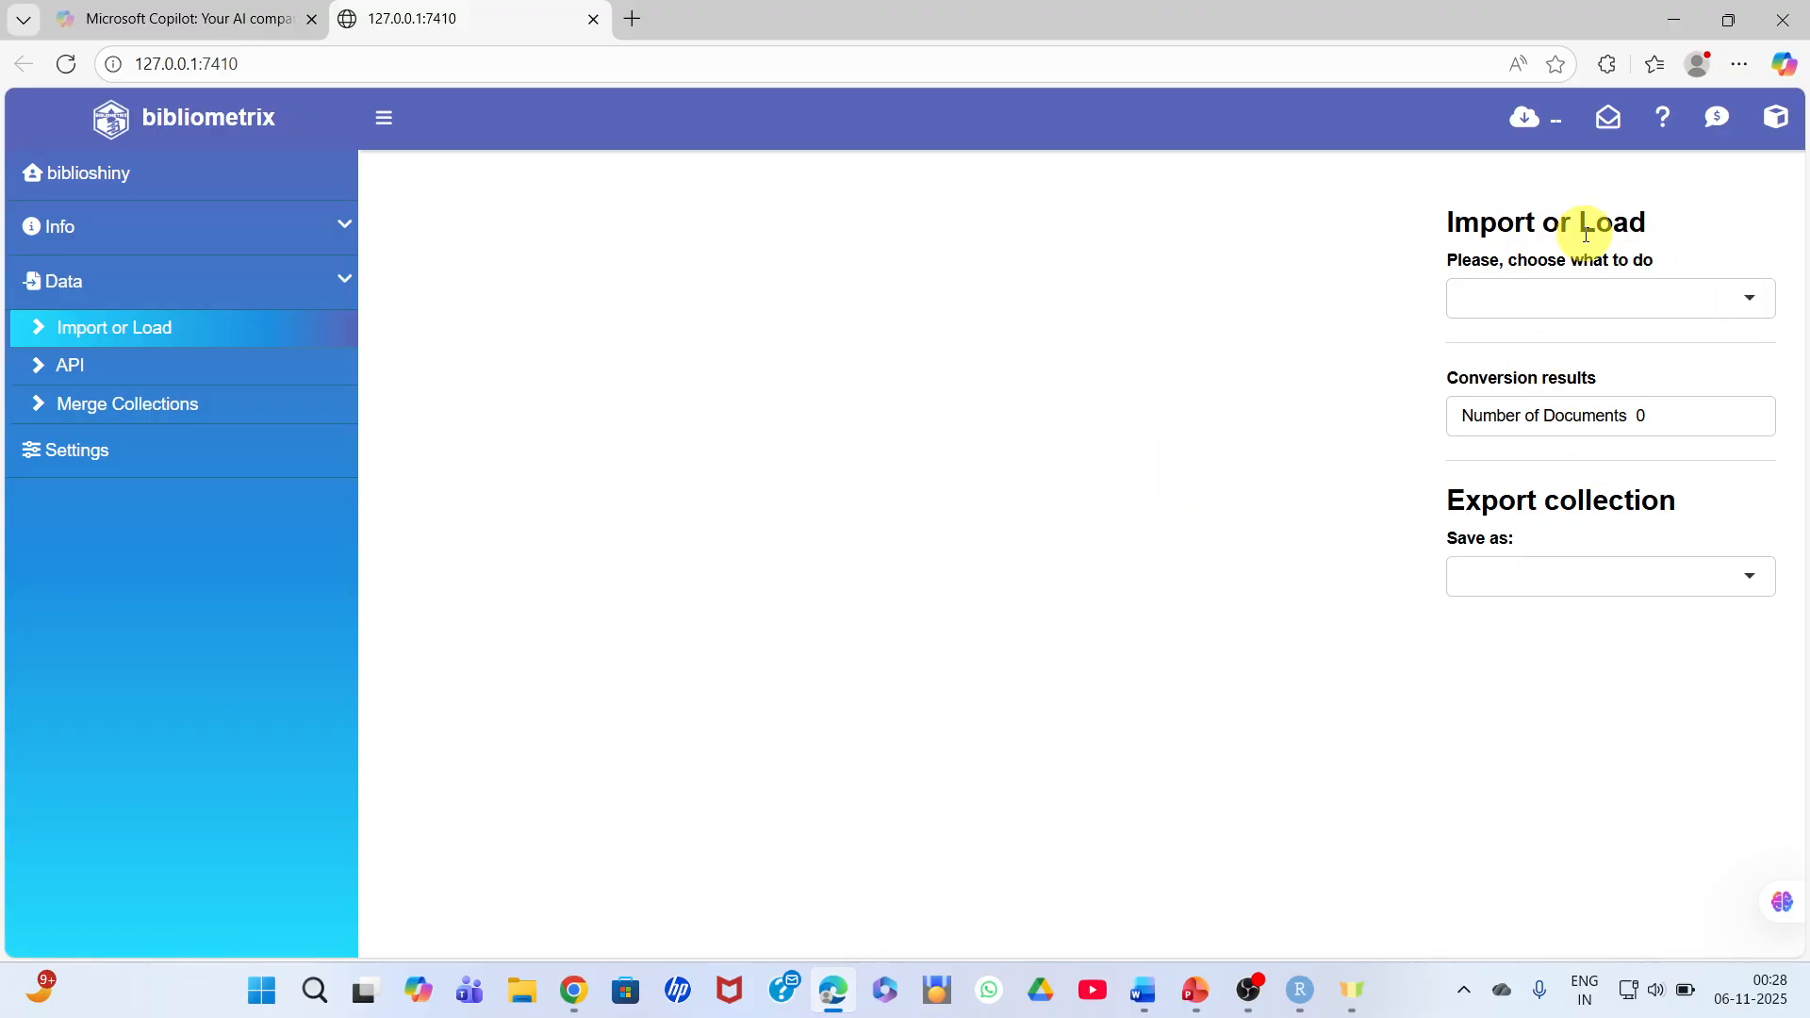
pyautogui.click(1602, 311)
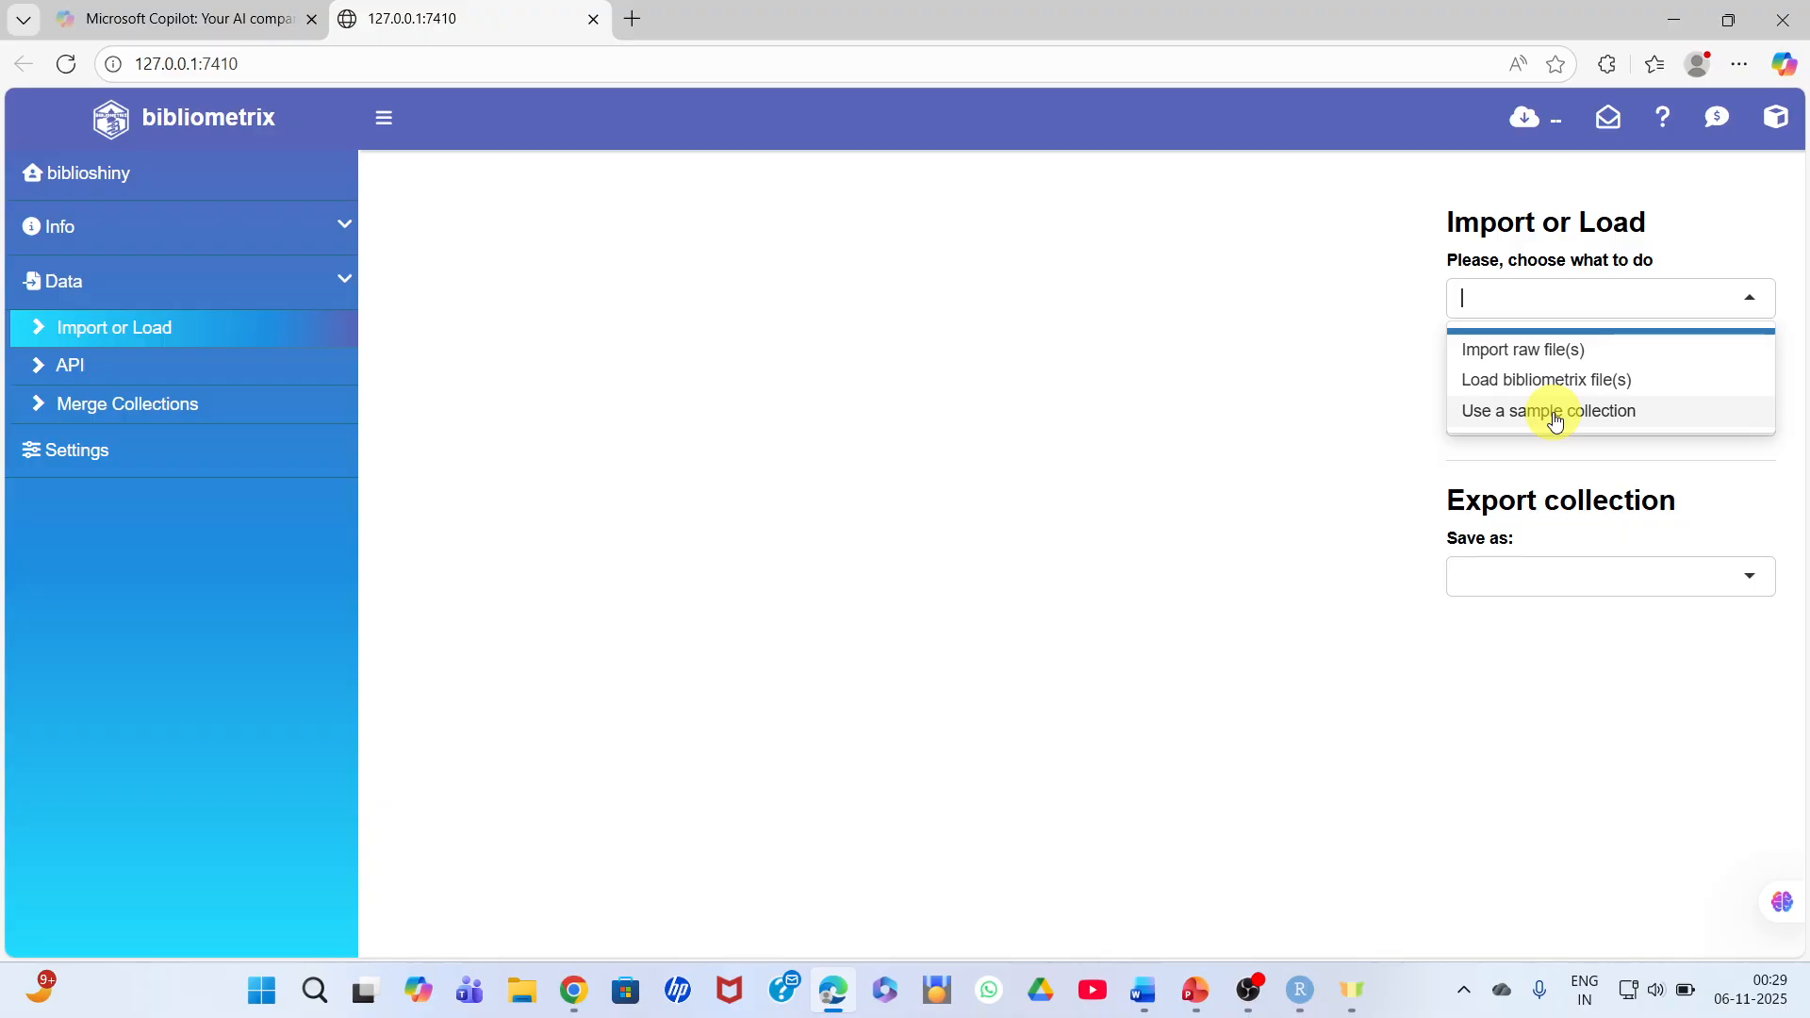
pyautogui.click(1527, 356)
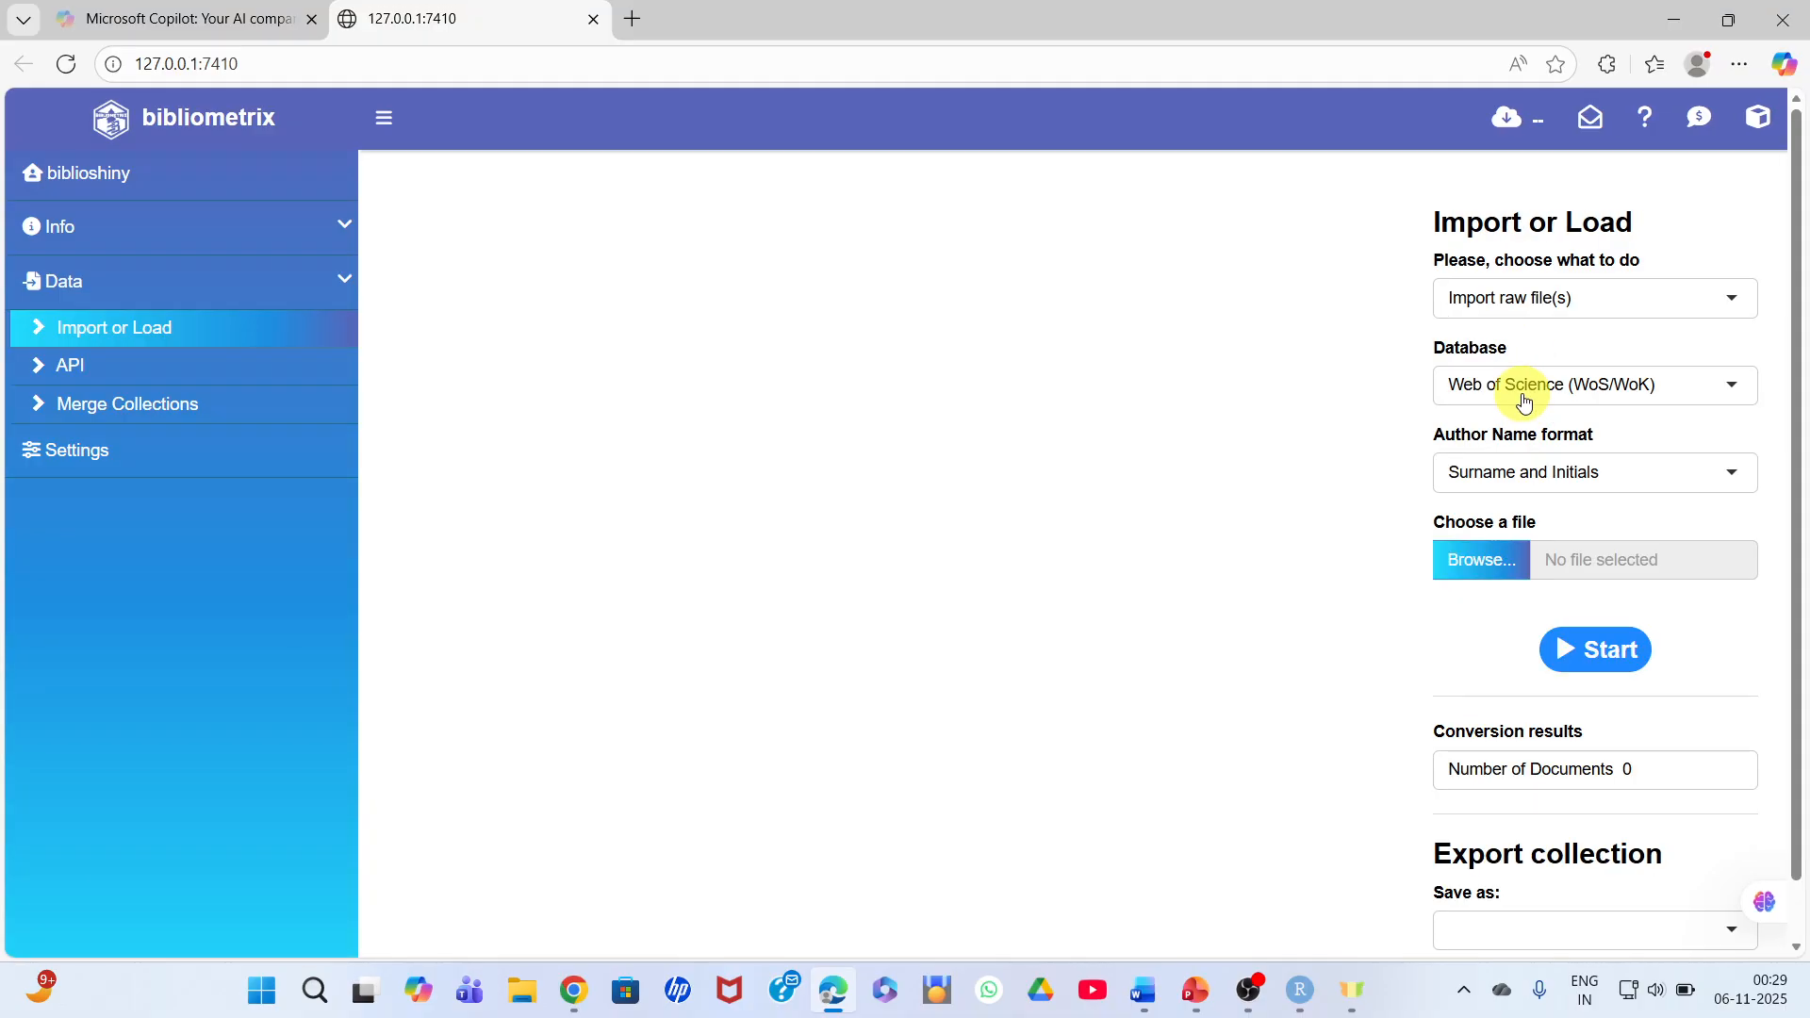
pyautogui.click(1519, 386)
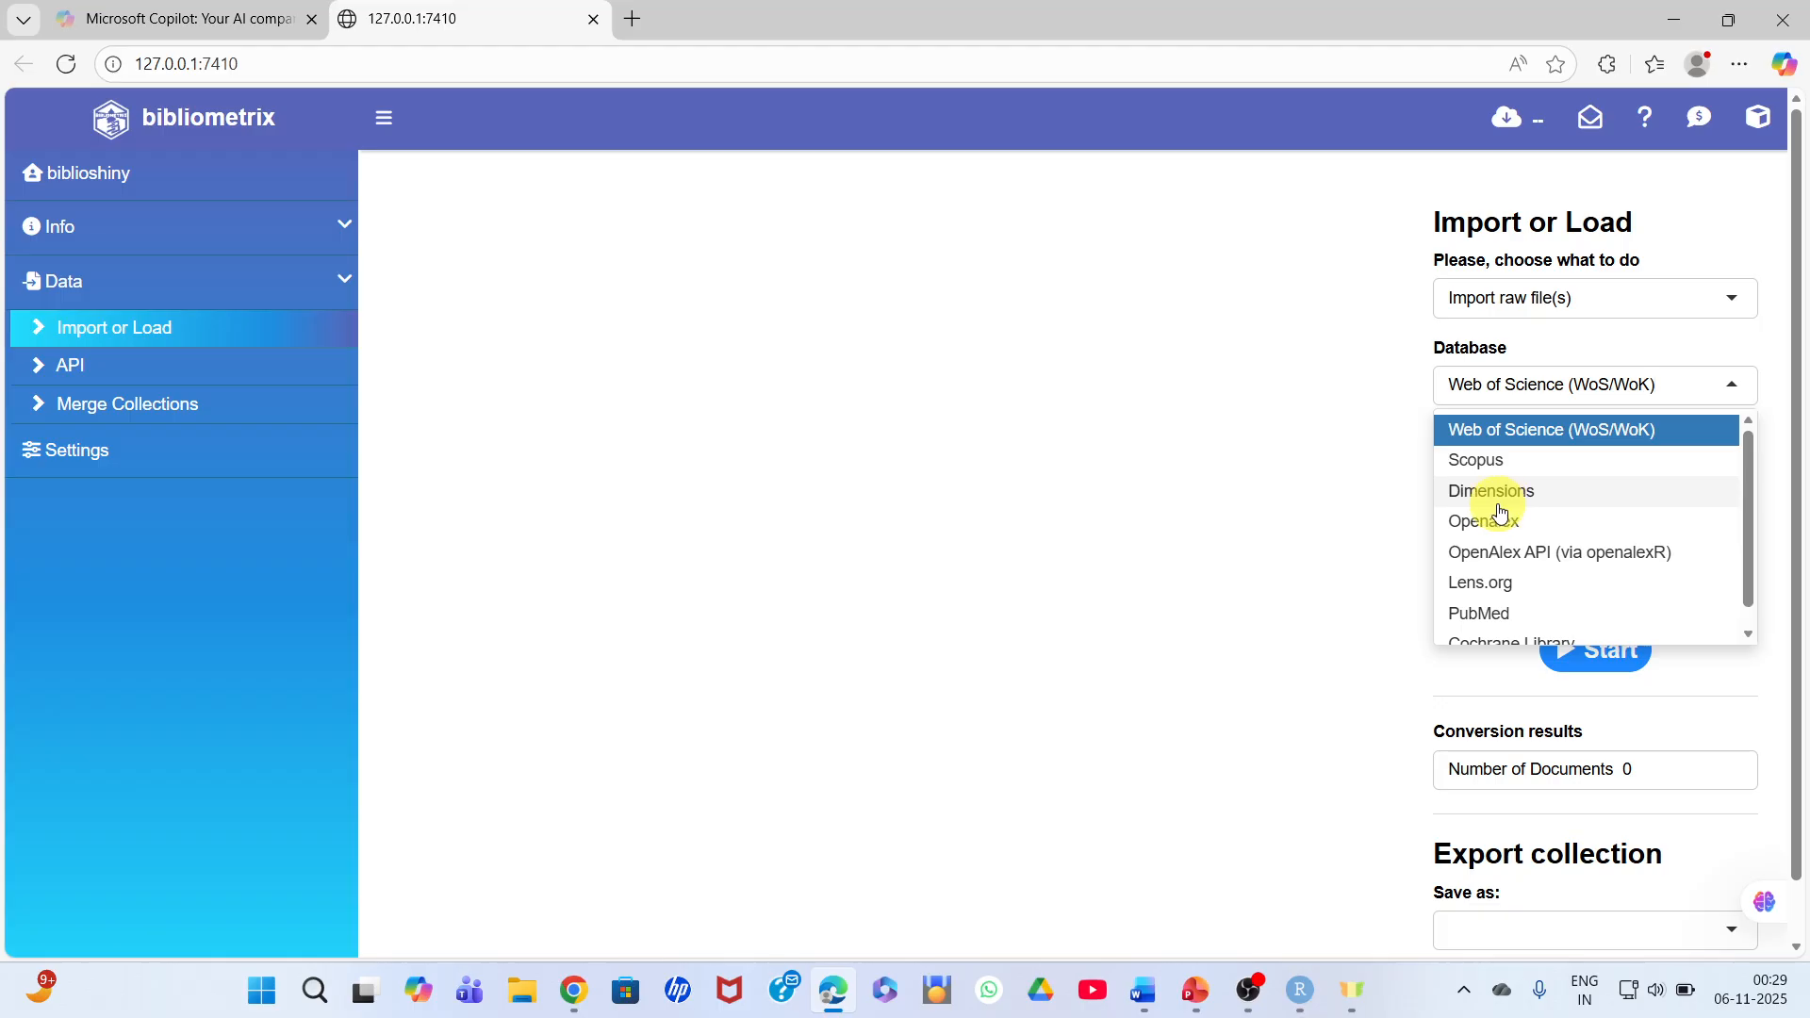
pyautogui.click(1483, 460)
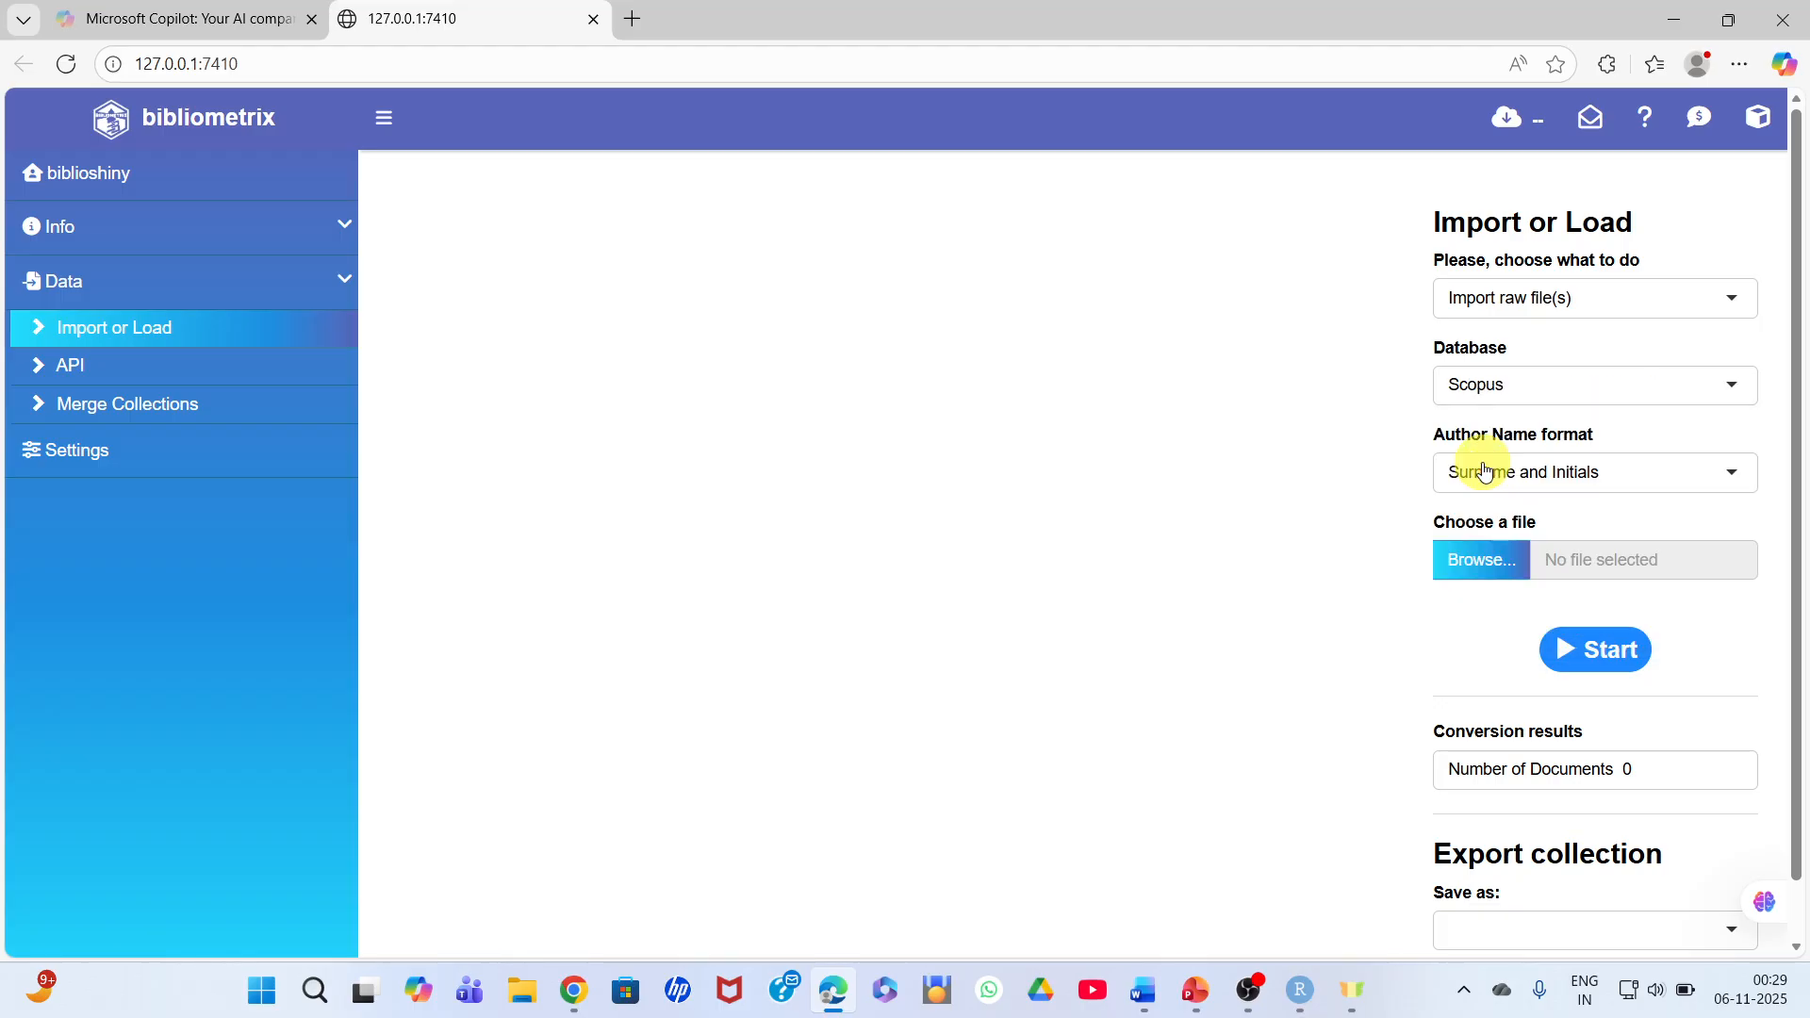
pyautogui.click(1621, 479)
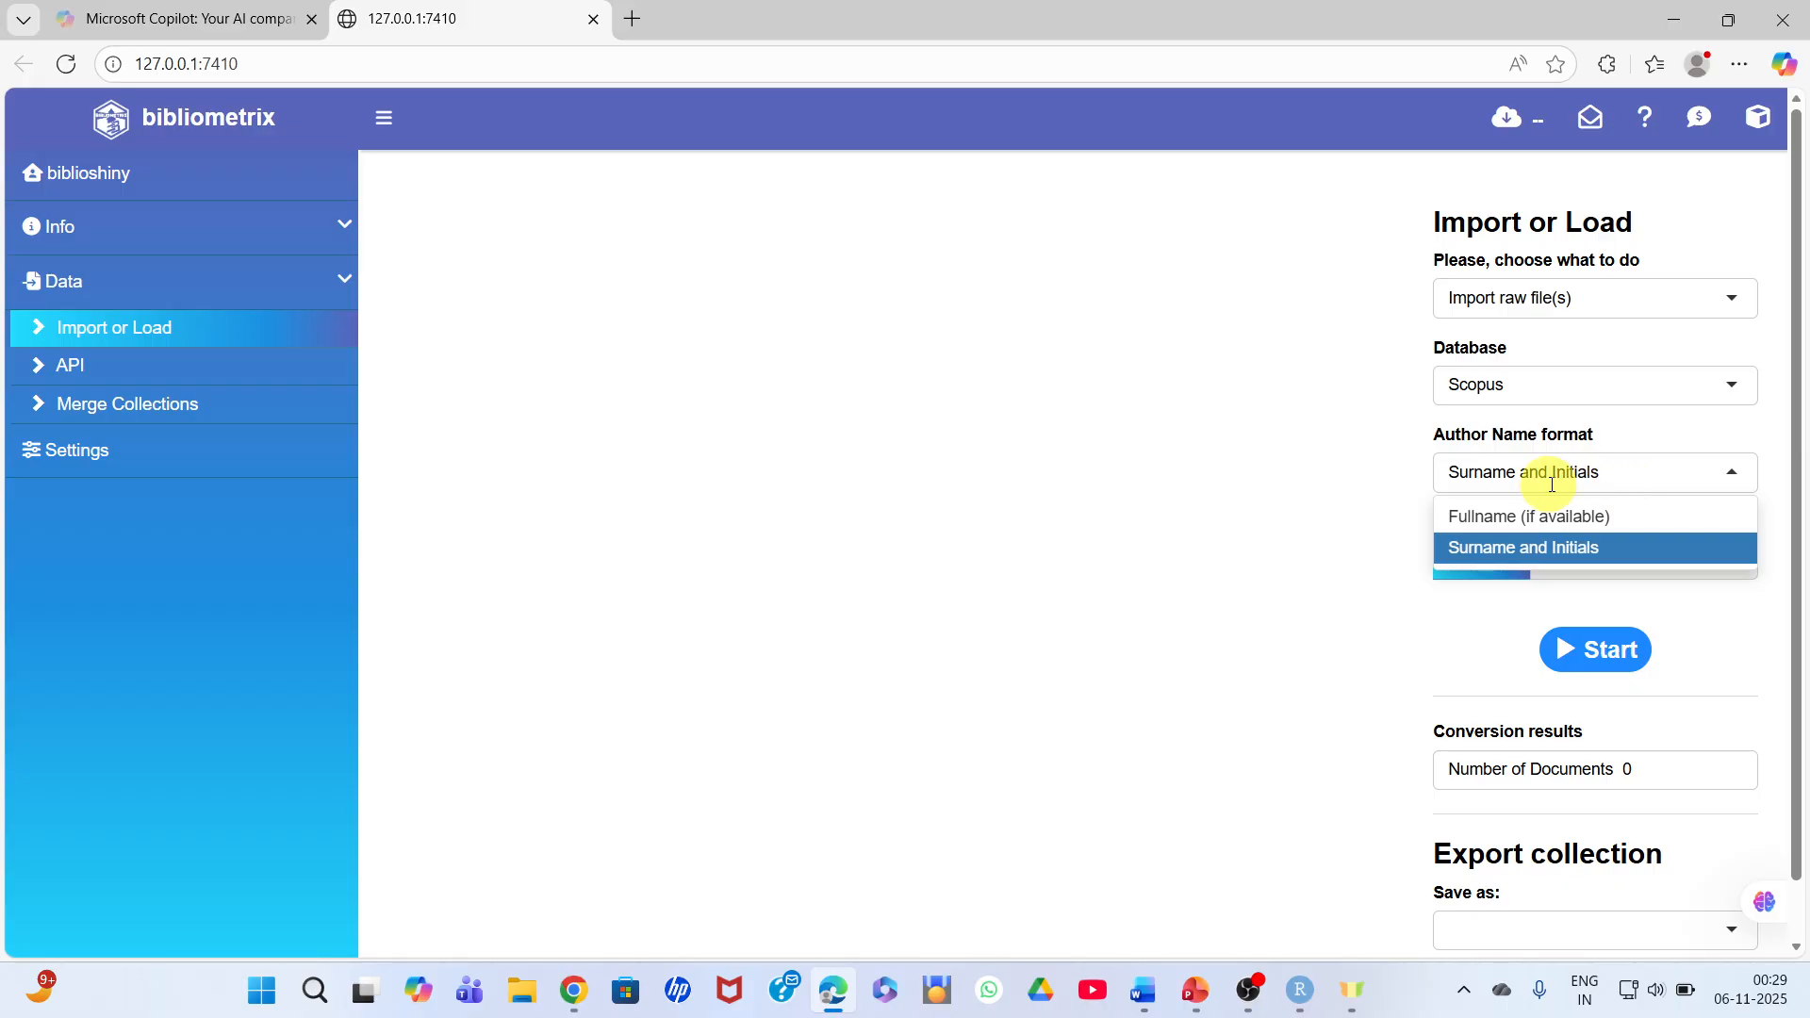
pyautogui.click(1556, 546)
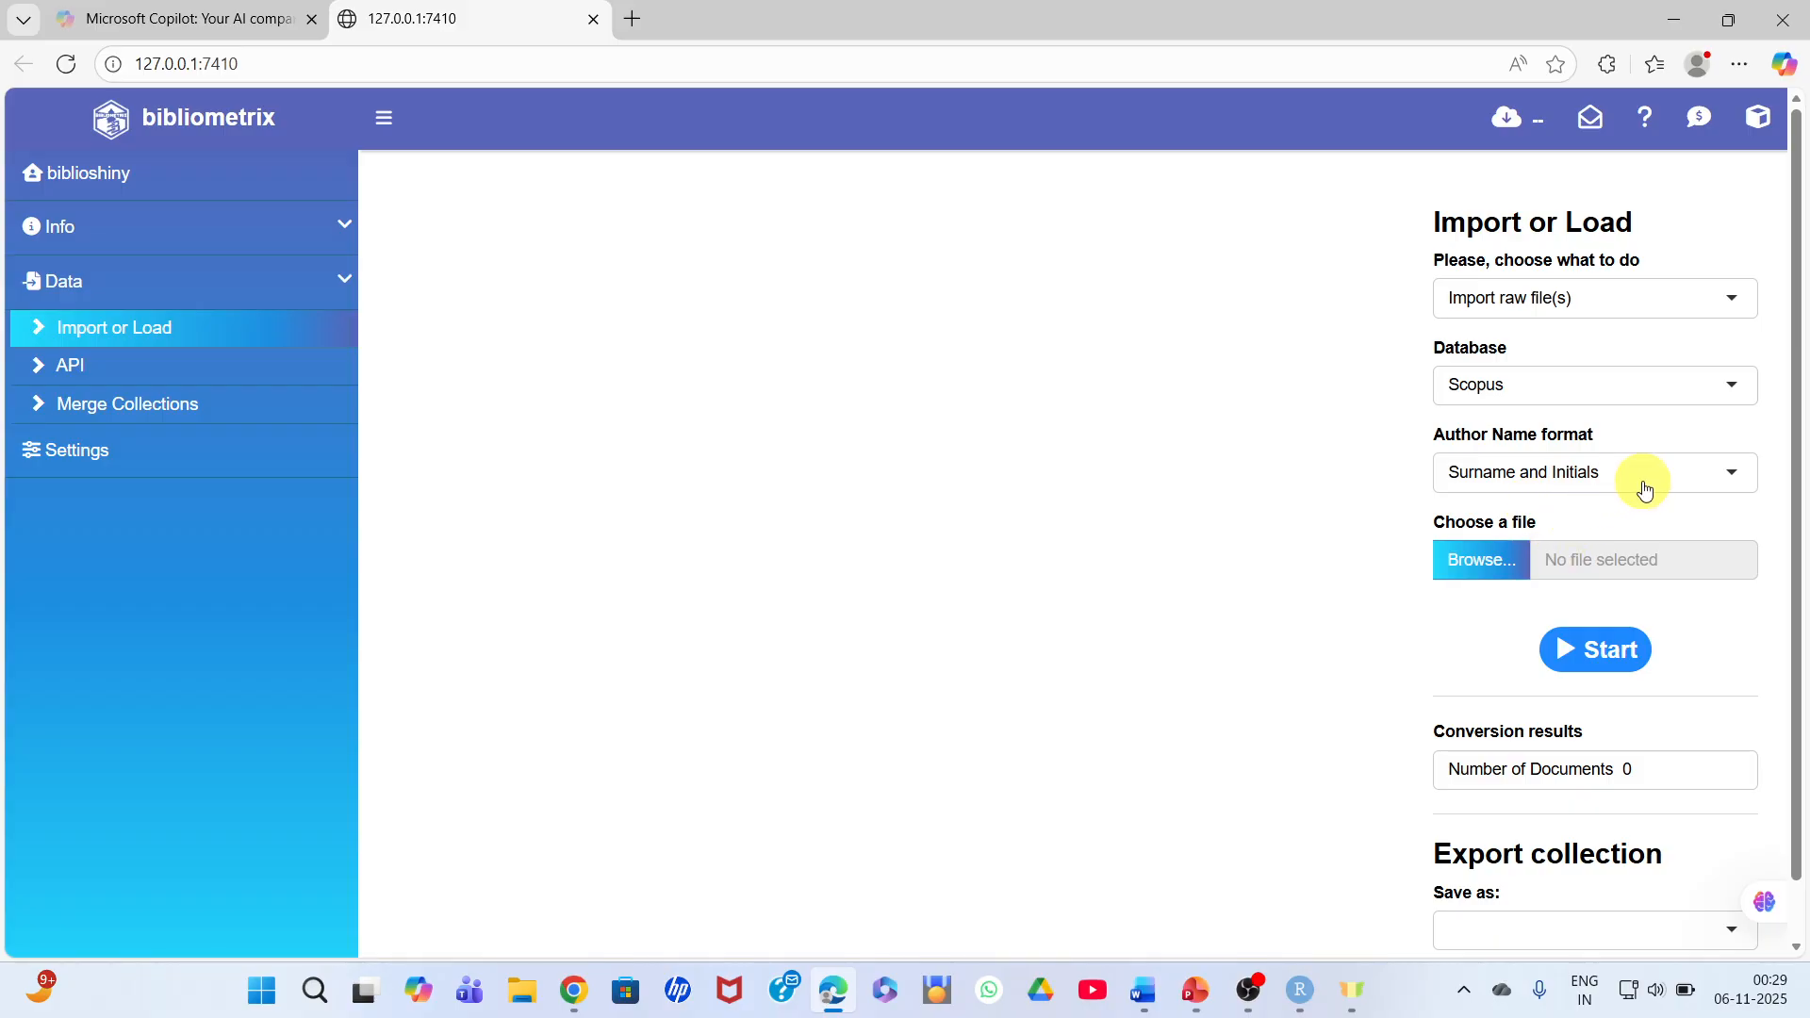
# - Upload SCOPUS FILE ON ARTTIFICIAL INTELLIGENCE from the Downloads folder and start its conversion
pyautogui.click(1484, 560)
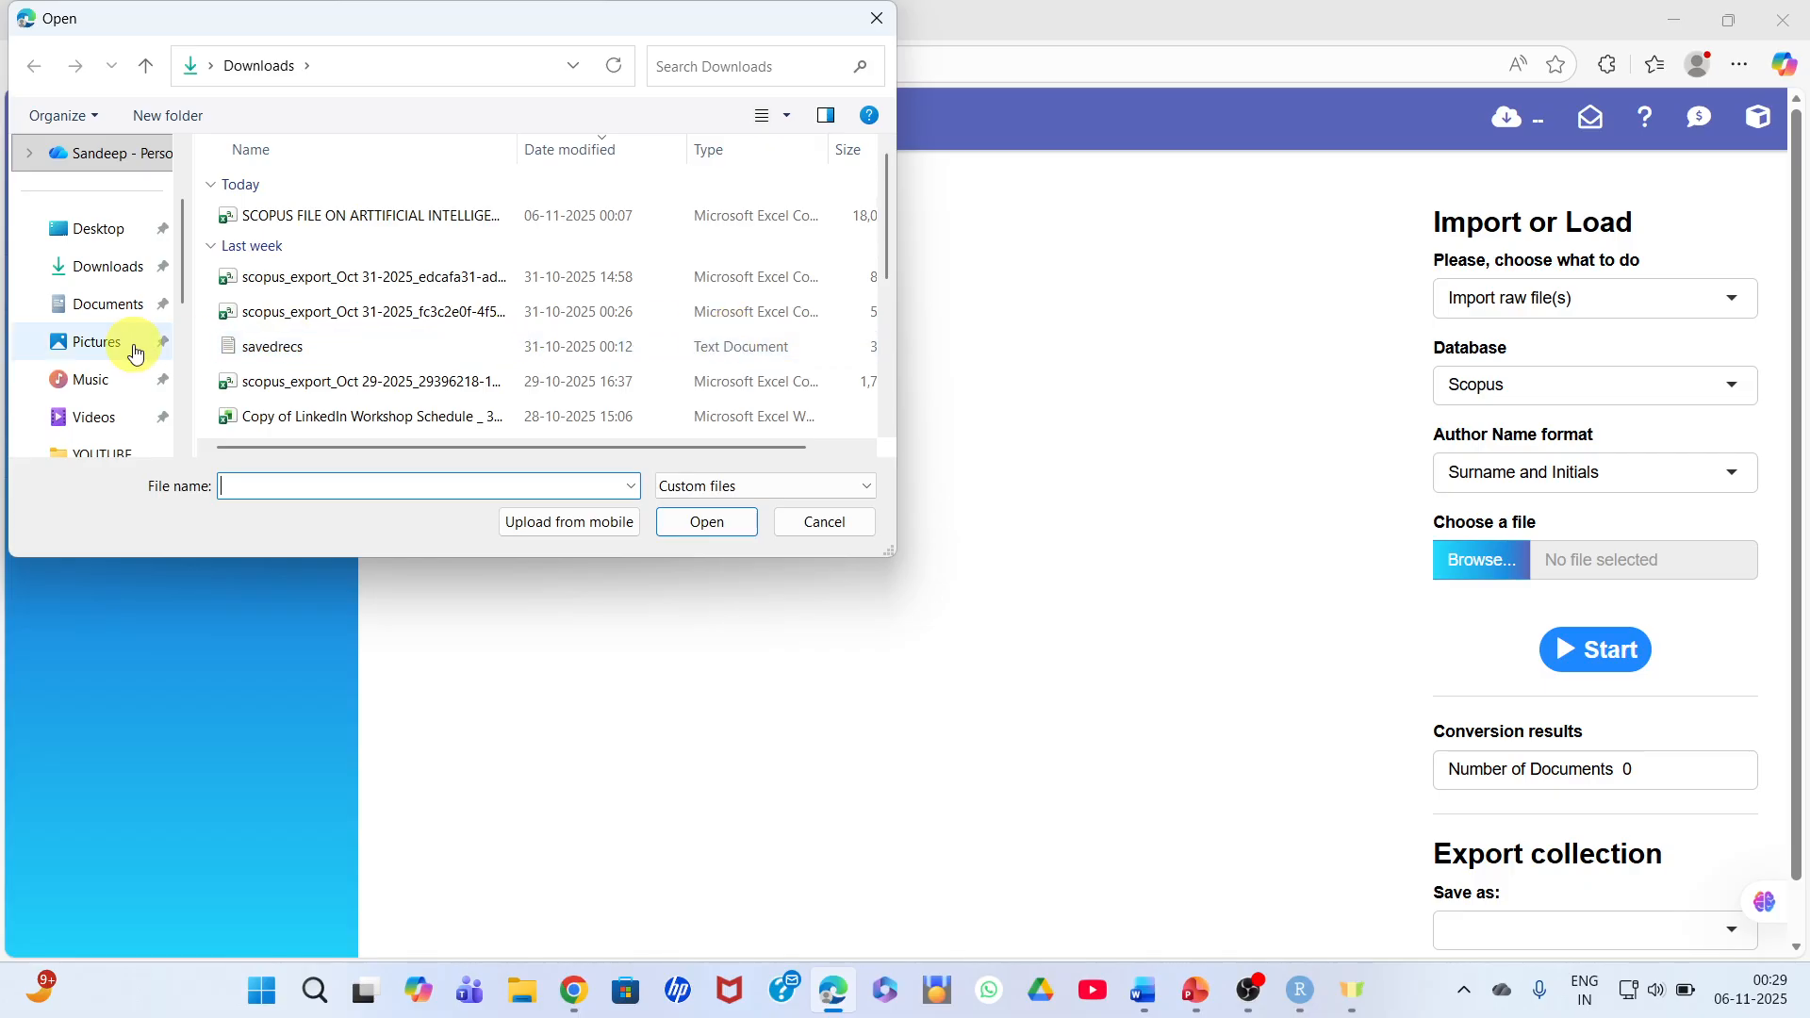
pyautogui.click(94, 281)
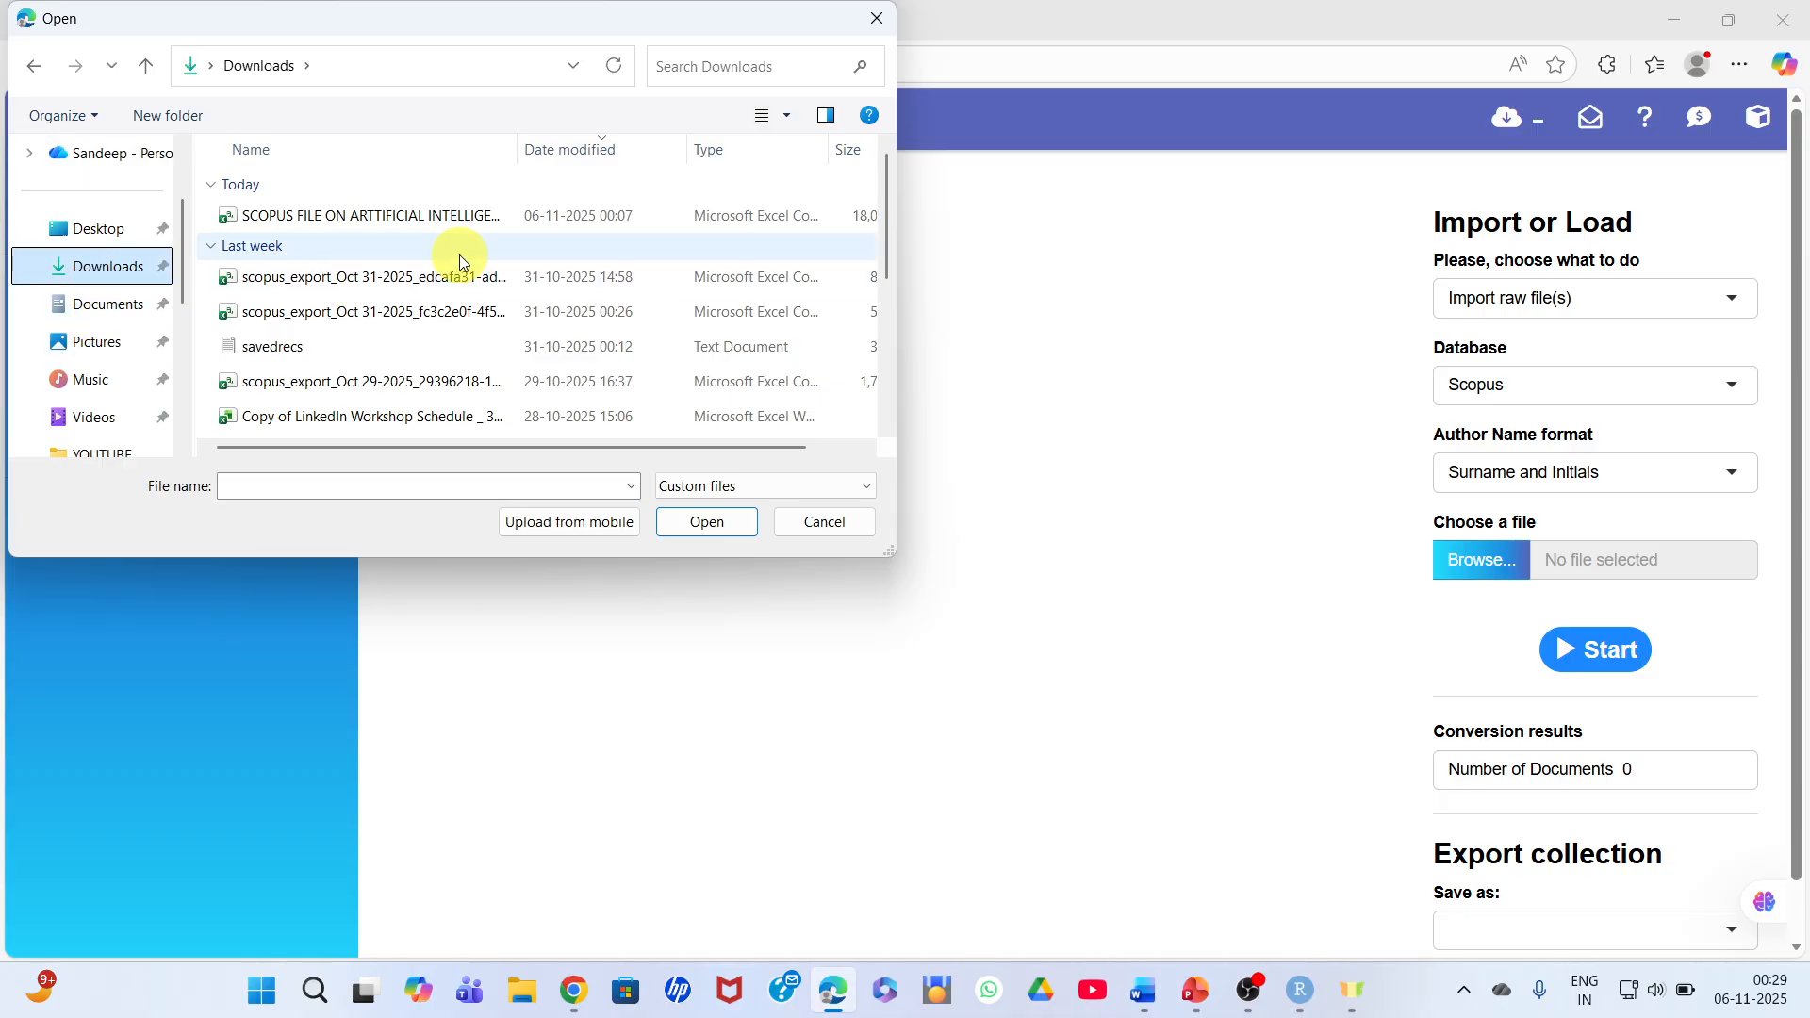
pyautogui.click(436, 213)
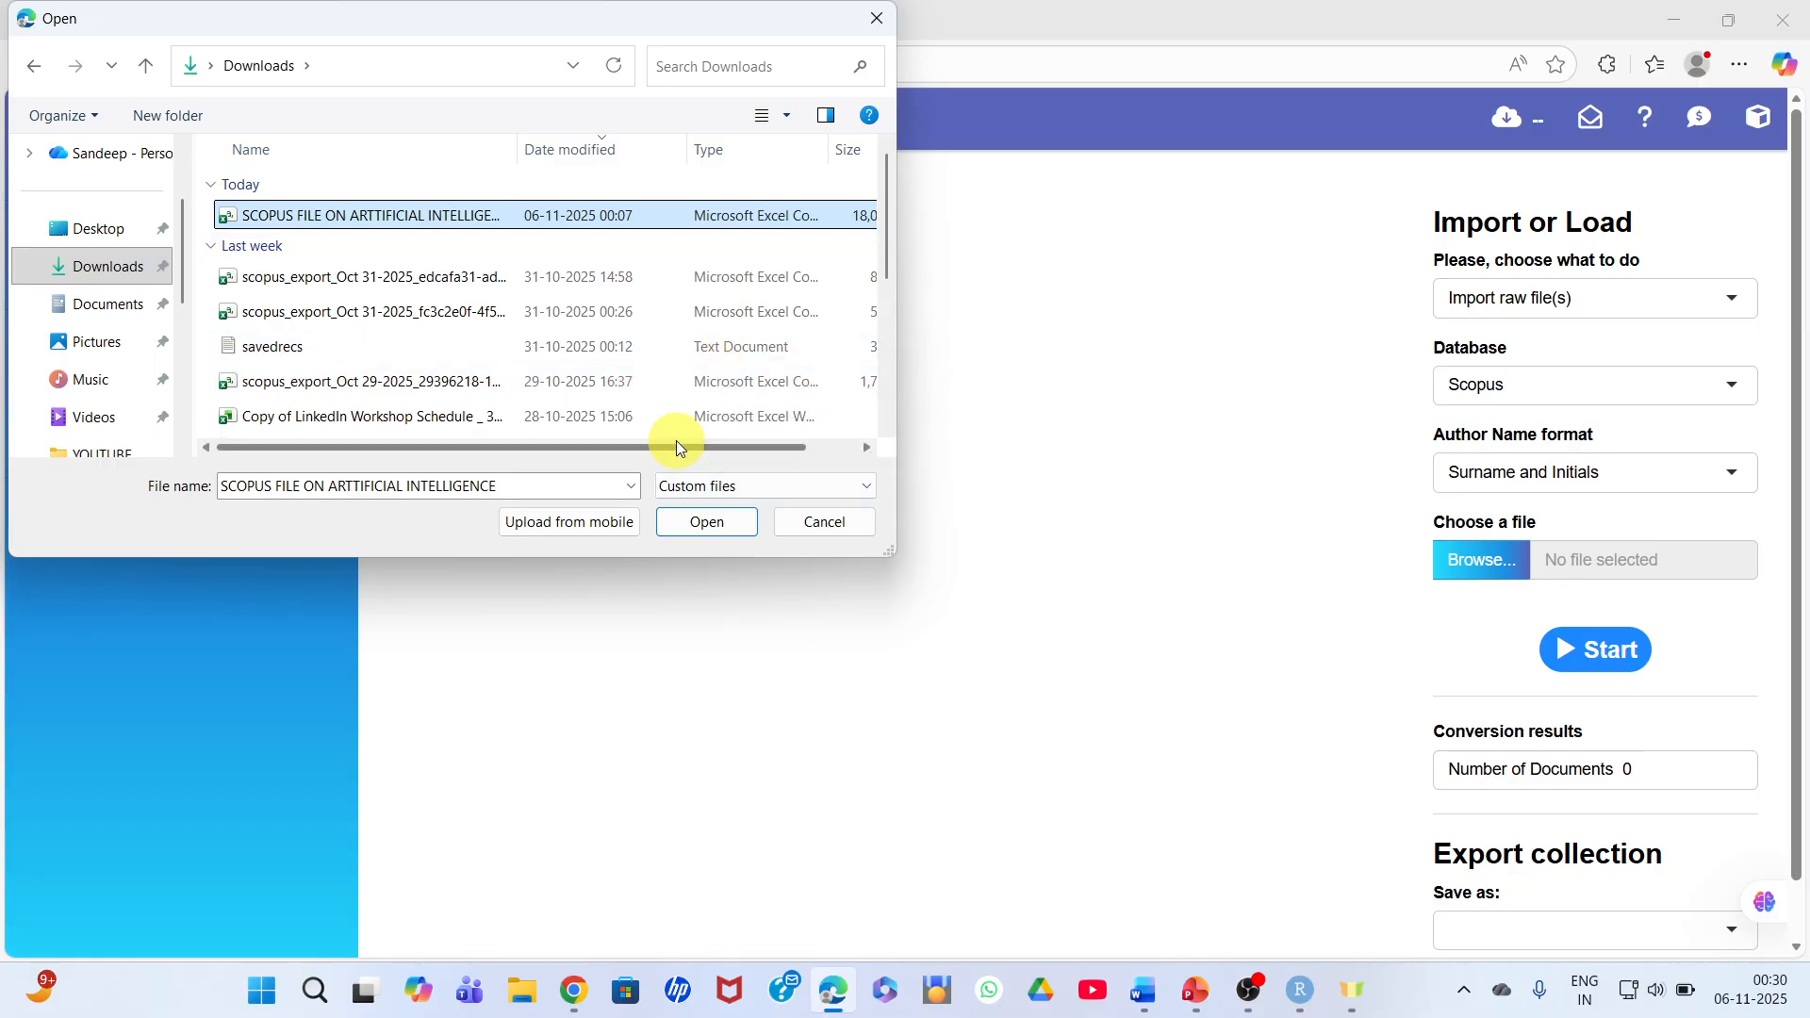
pyautogui.moveTo(645, 447); pyautogui.dragTo(701, 449)
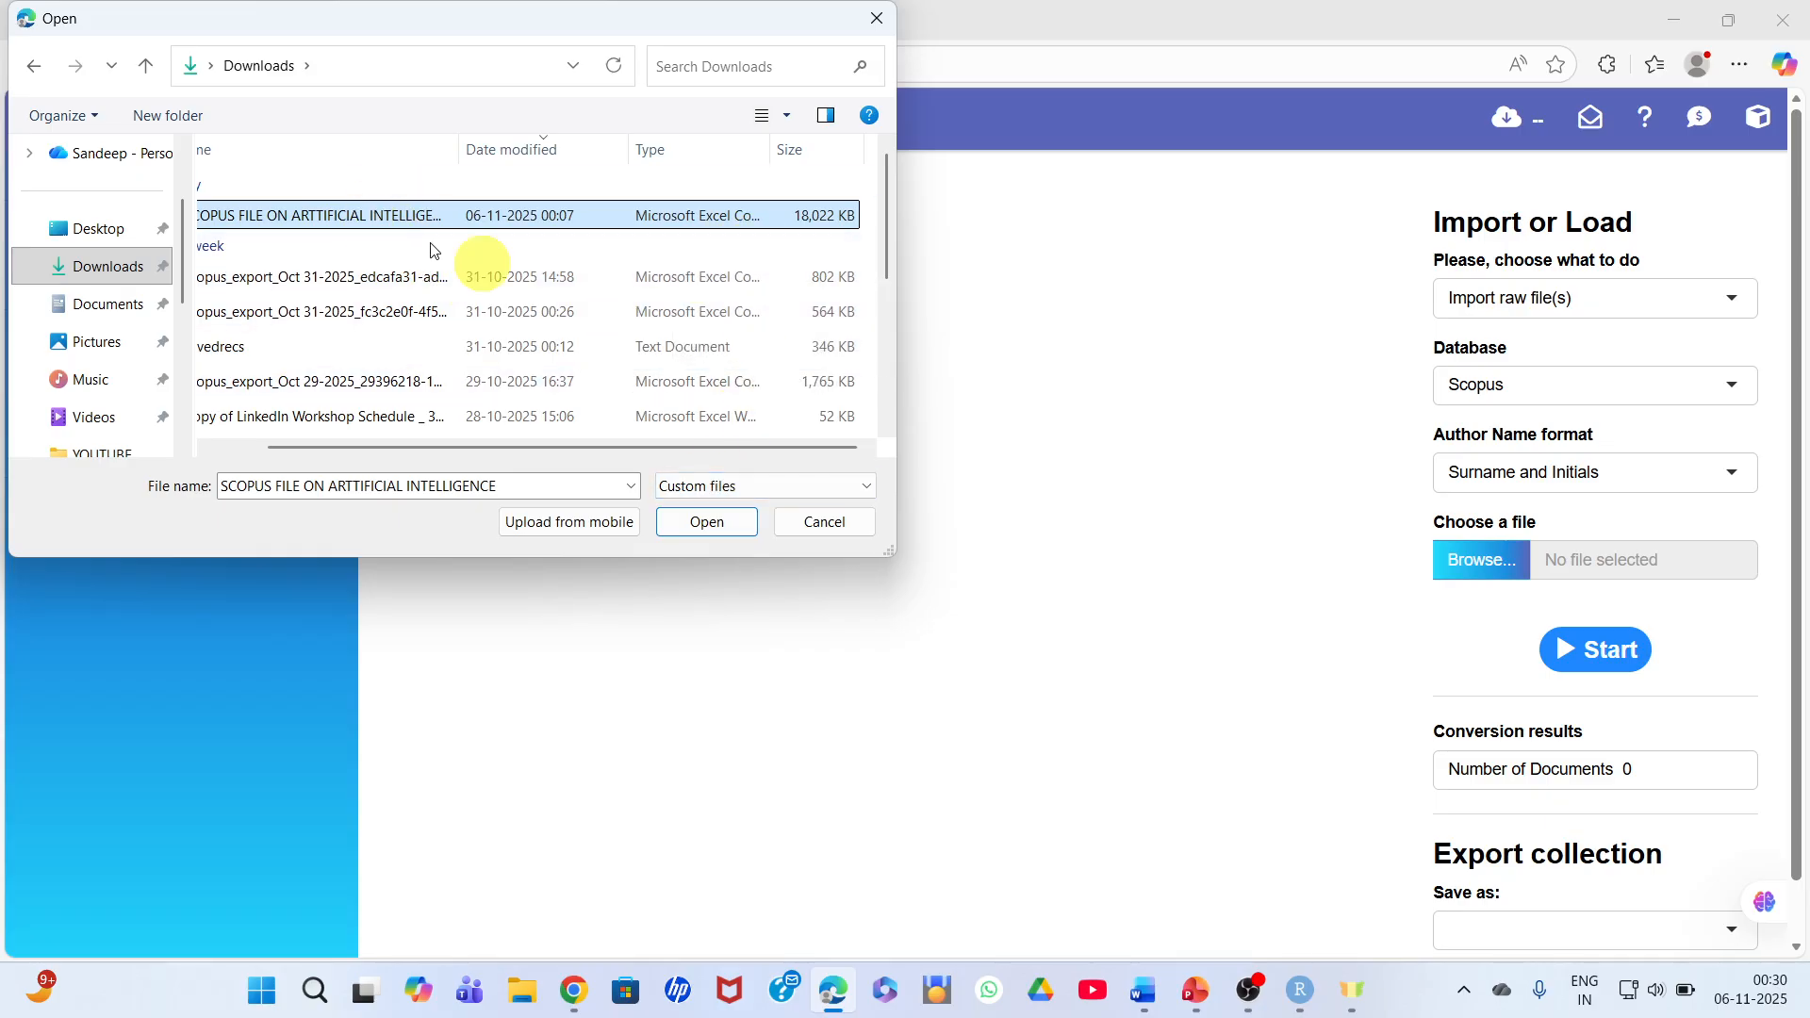
pyautogui.click(726, 523)
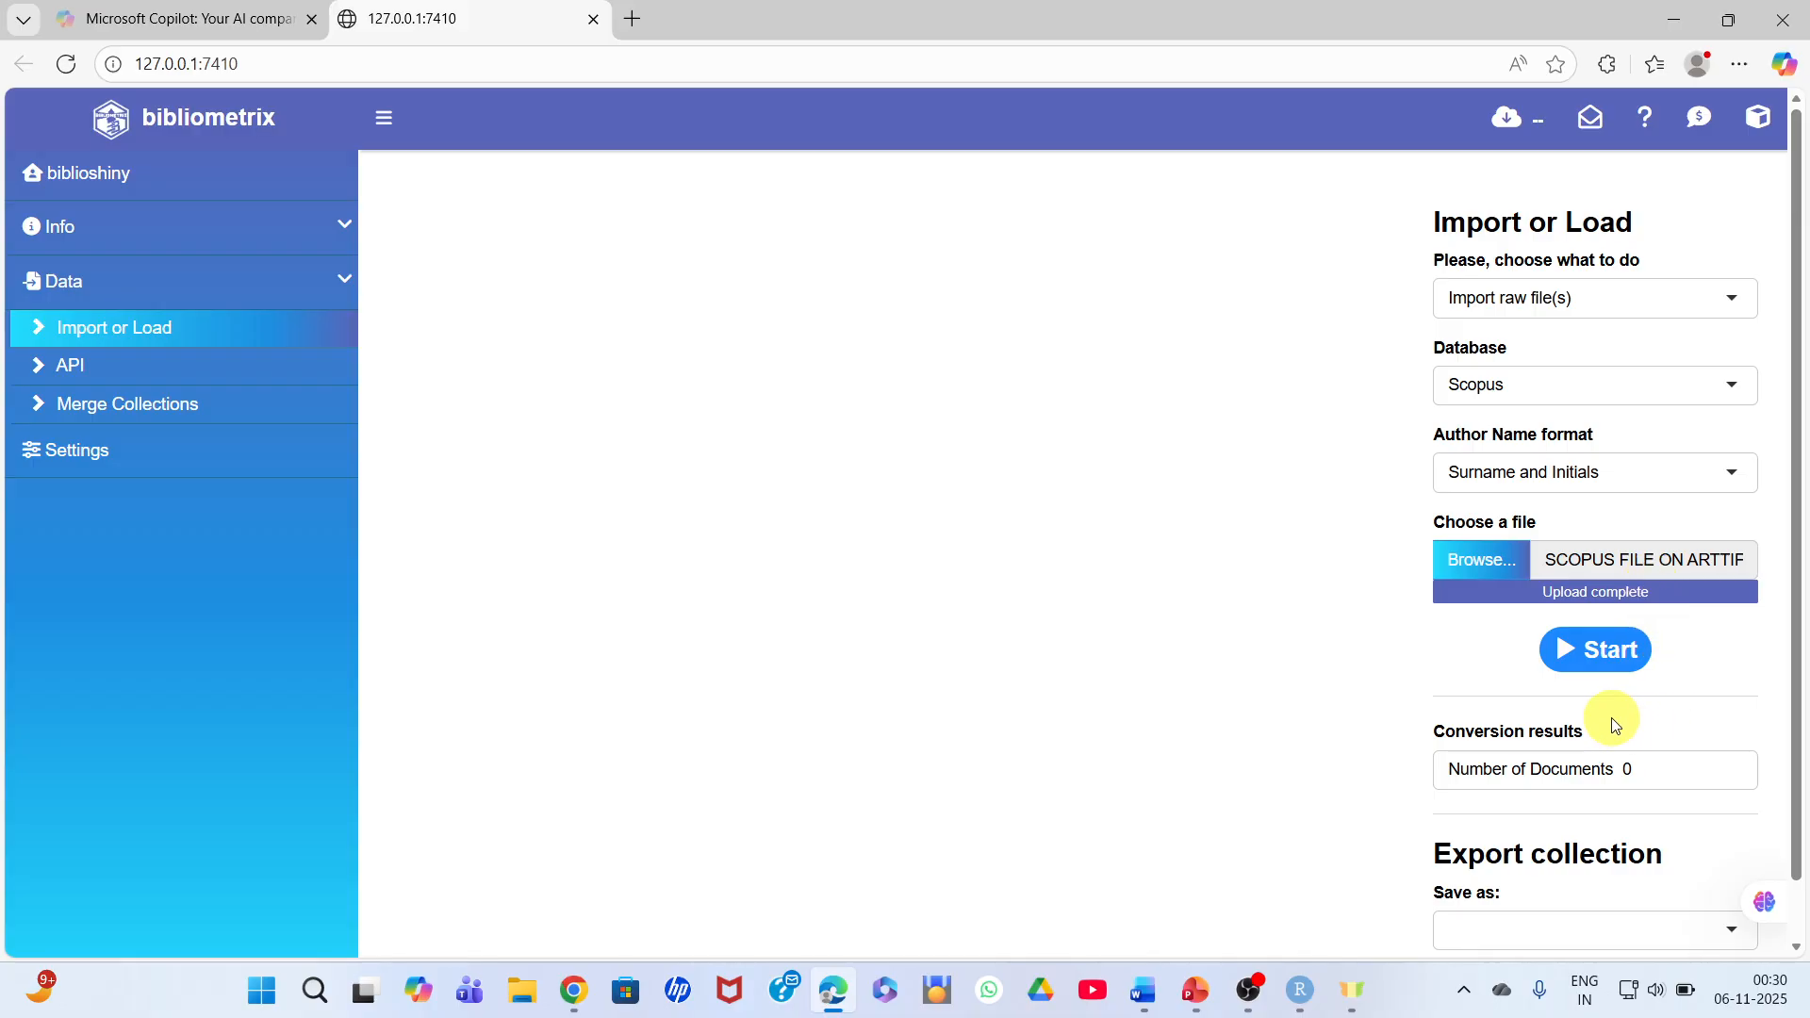
pyautogui.click(1611, 661)
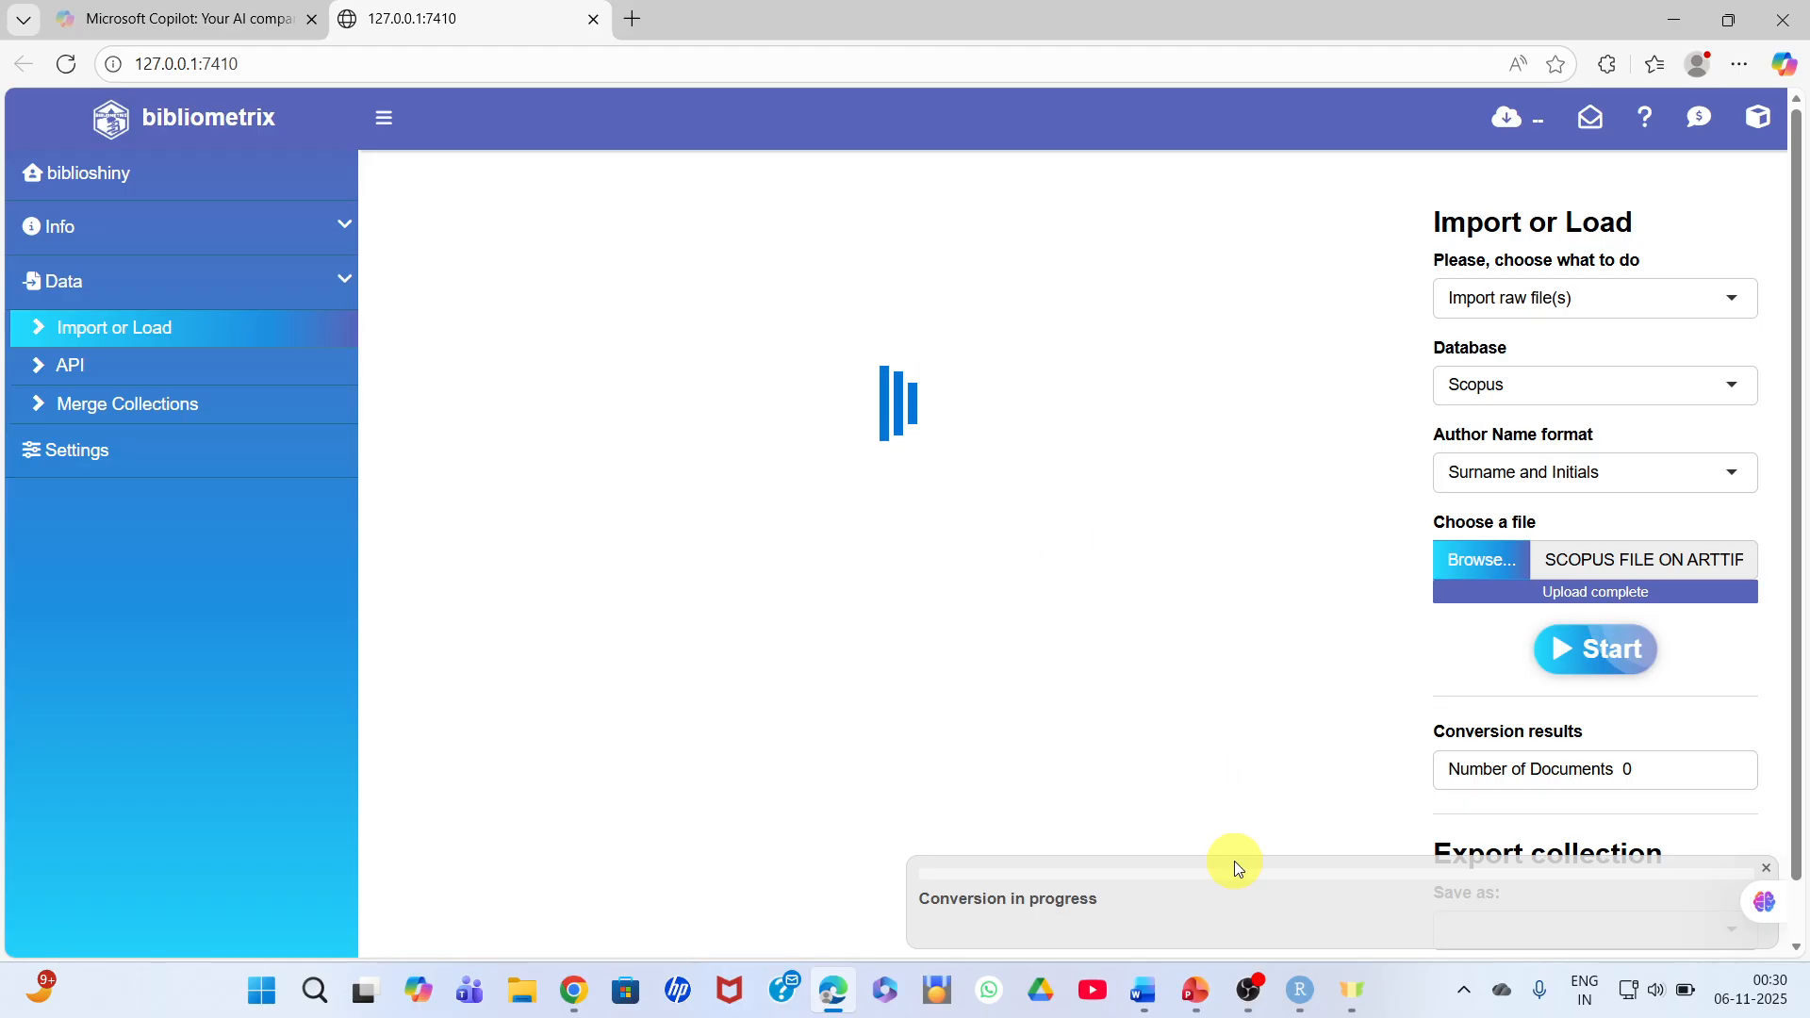
# - Switch to PowerPoint to view the Data Management in Biblioshiny title slide, and return to the biblioshiny import in Edge
pyautogui.moveTo(1186, 1004)
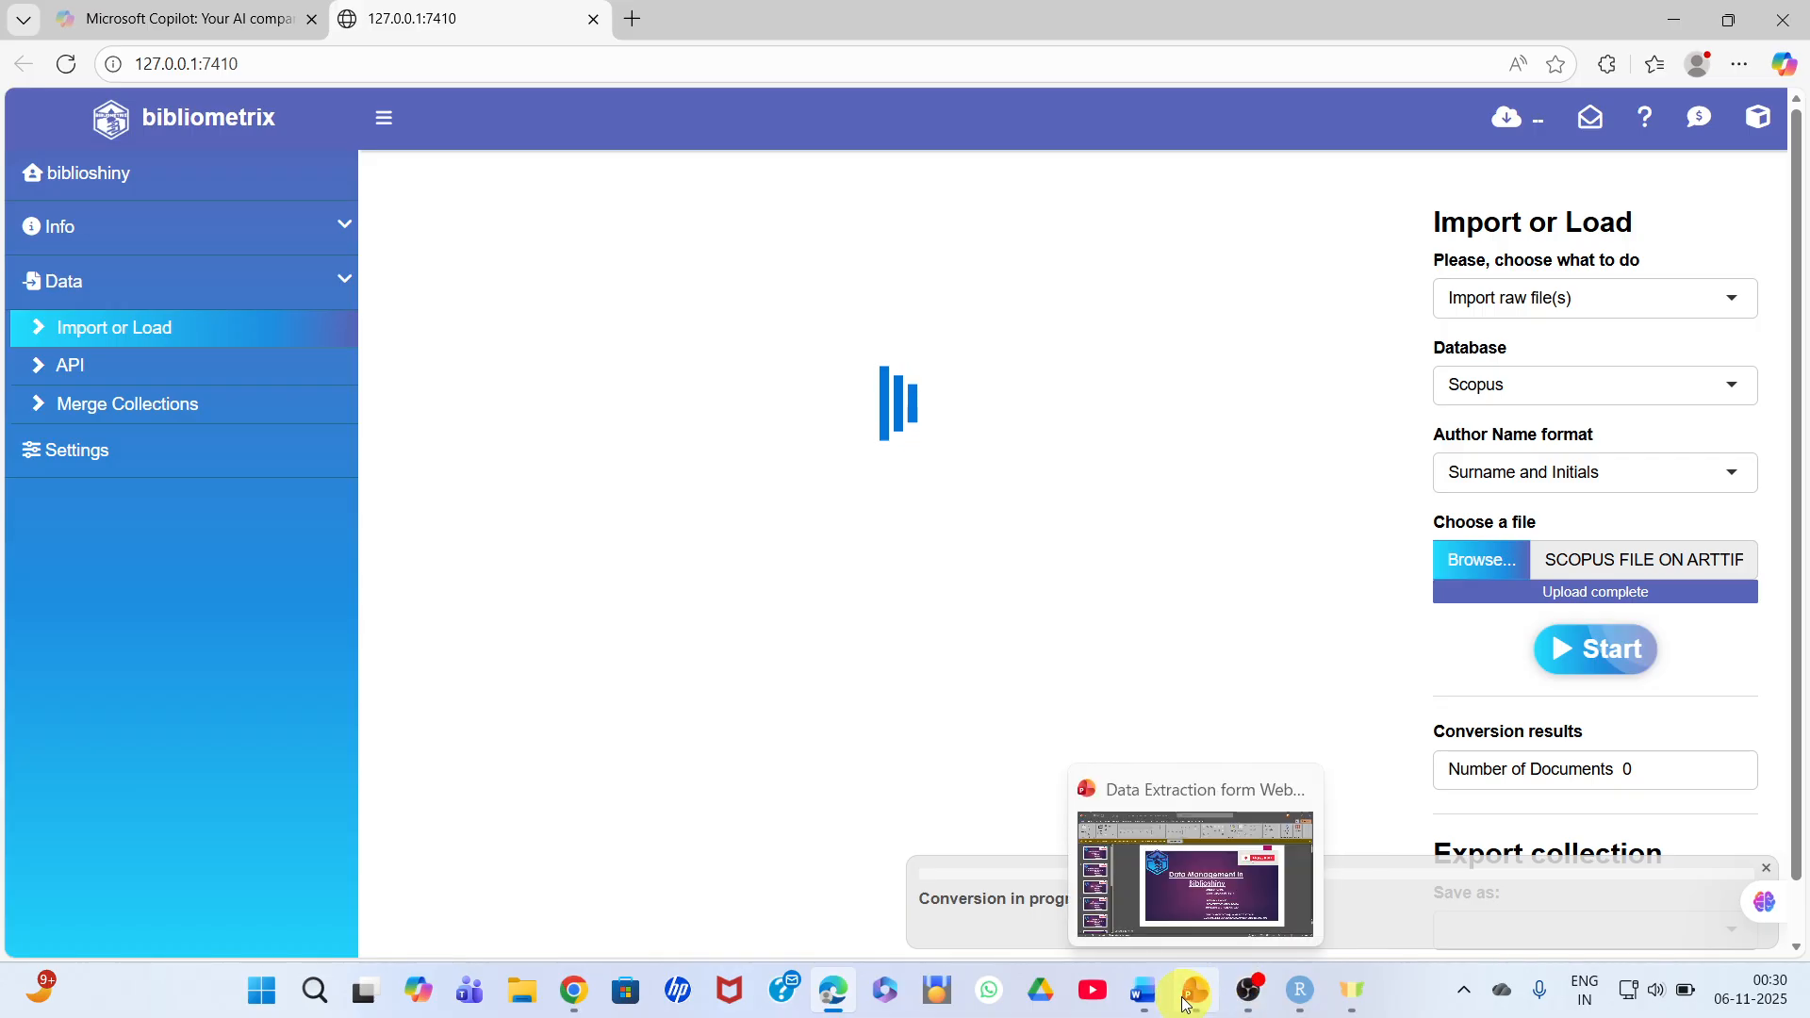
pyautogui.click(1248, 991)
pyautogui.click(1205, 997)
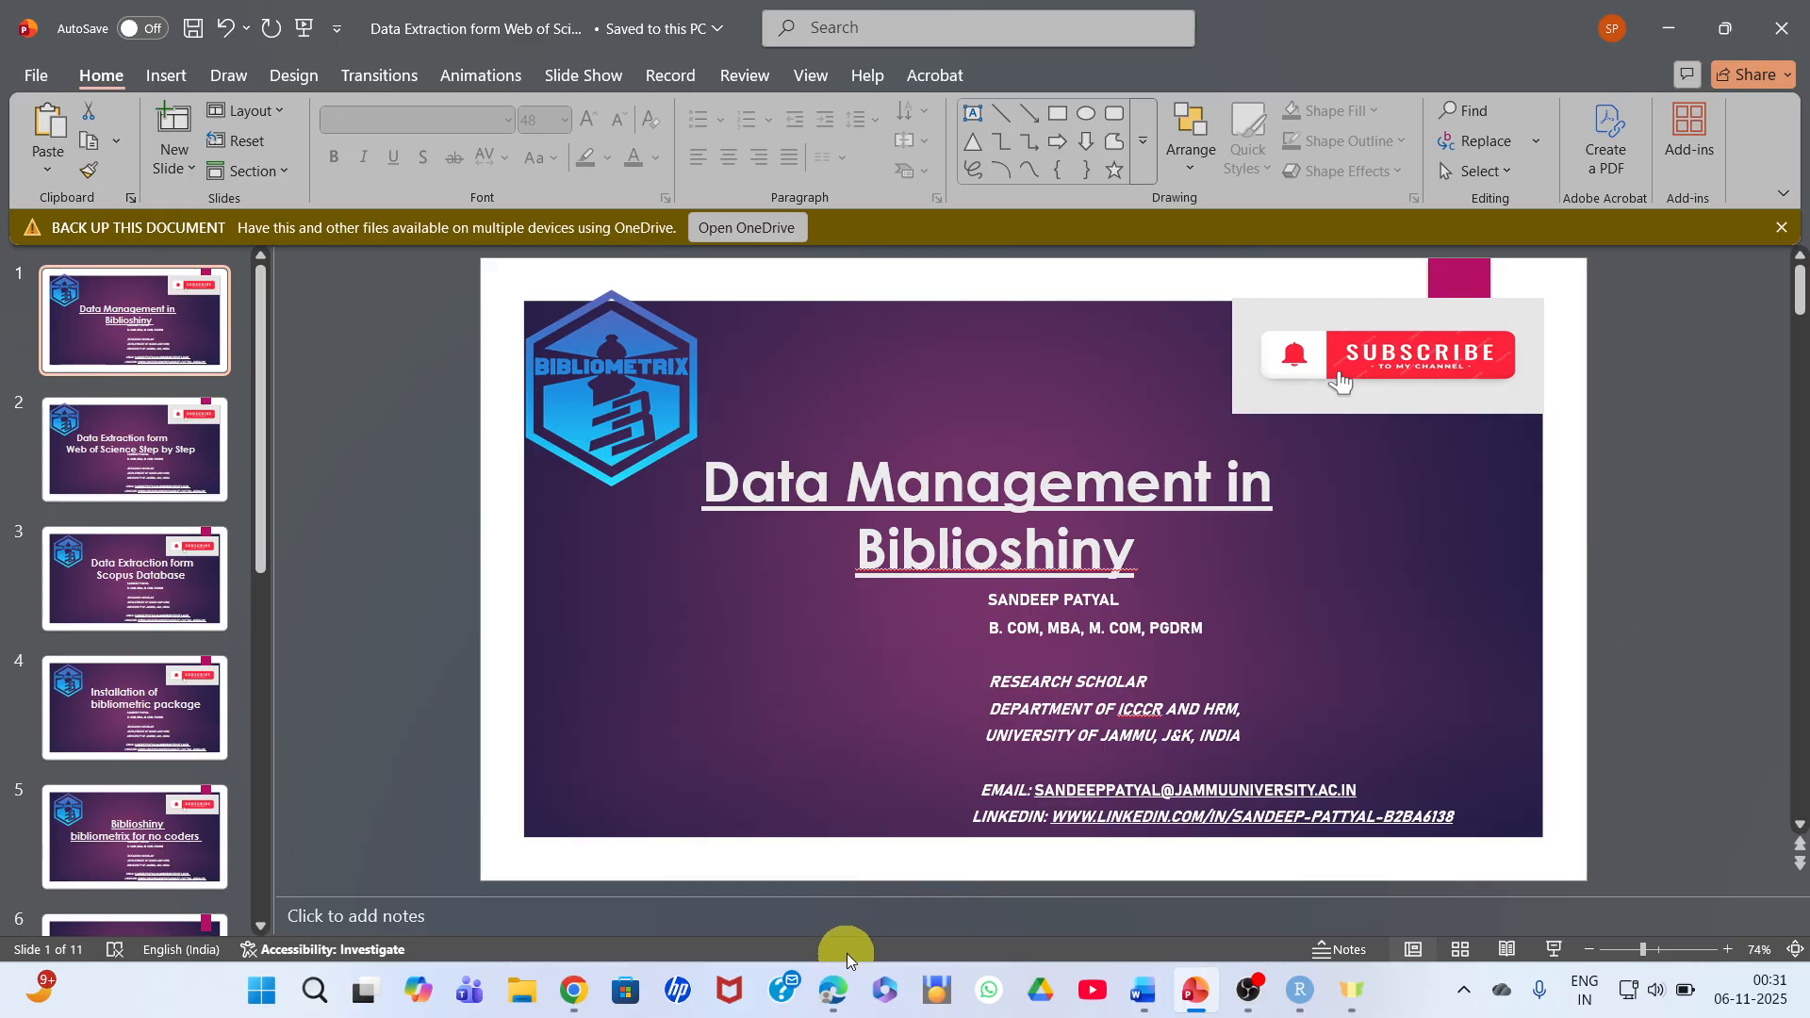
pyautogui.click(835, 992)
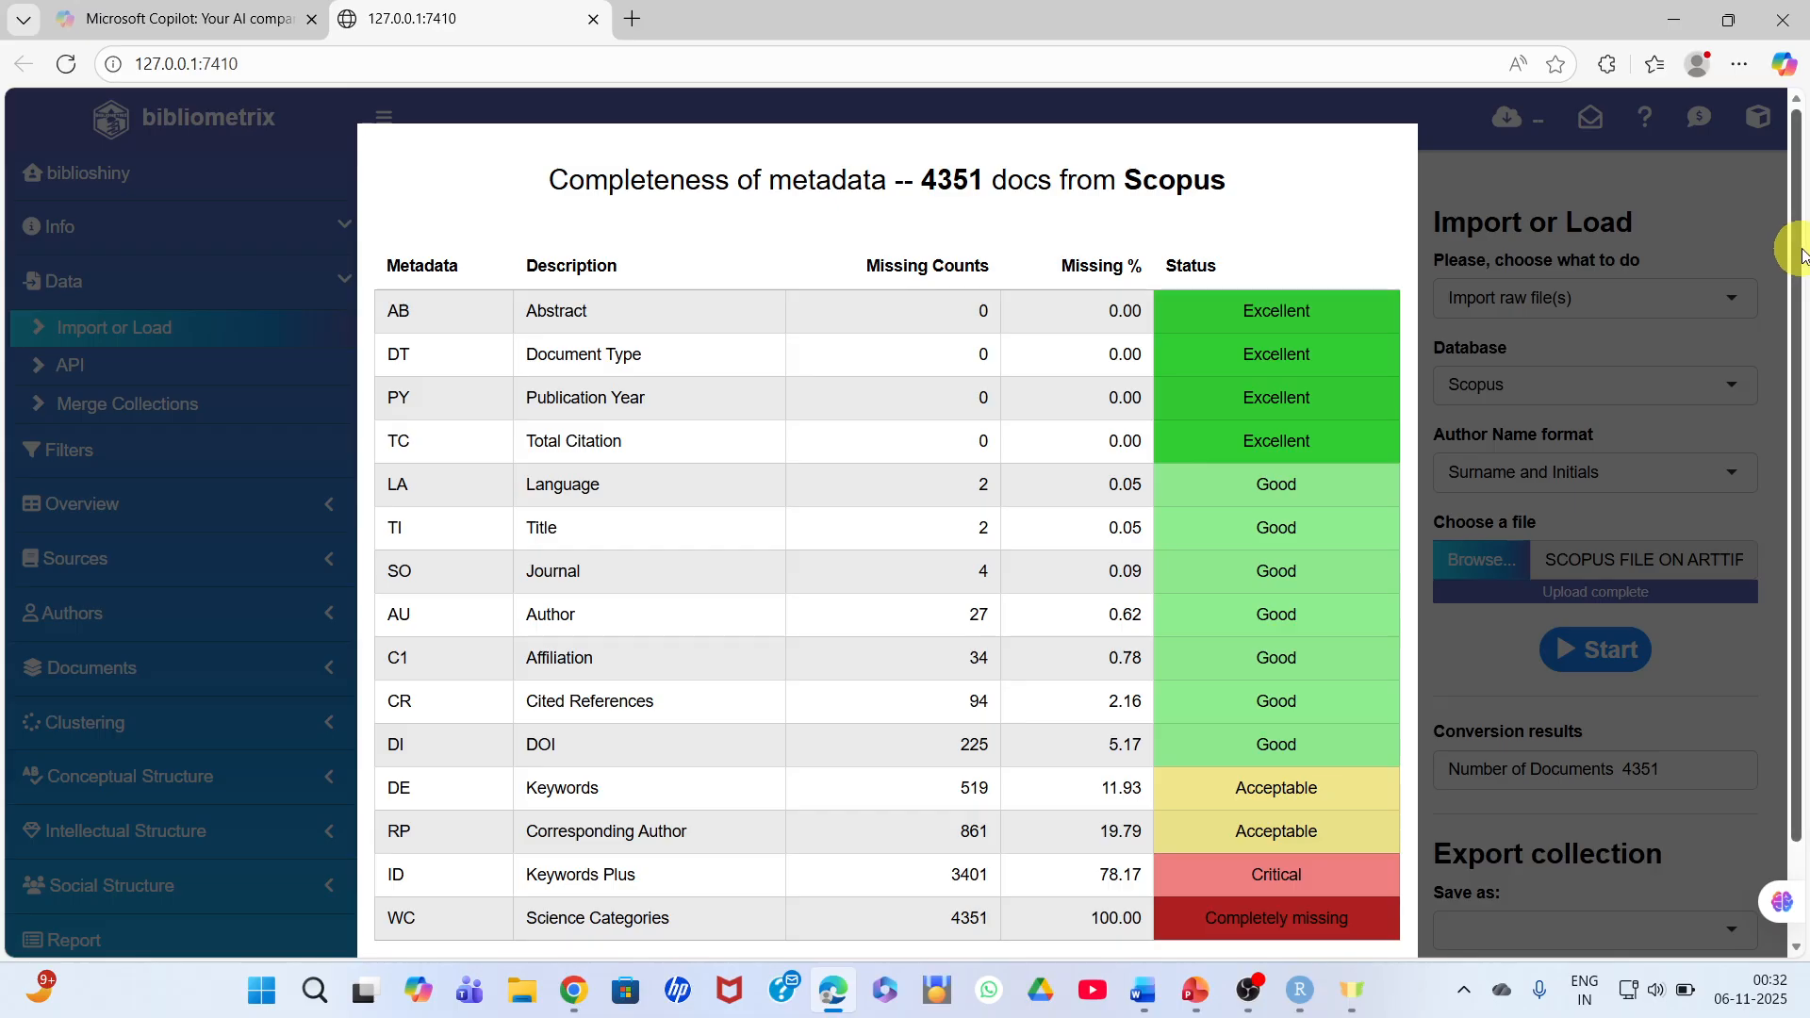
# - Review the metadata completeness report through to its last rows, close it, and examine the imported Scopus records across all table columns
pyautogui.moveTo(1797, 267); pyautogui.dragTo(1797, 375)
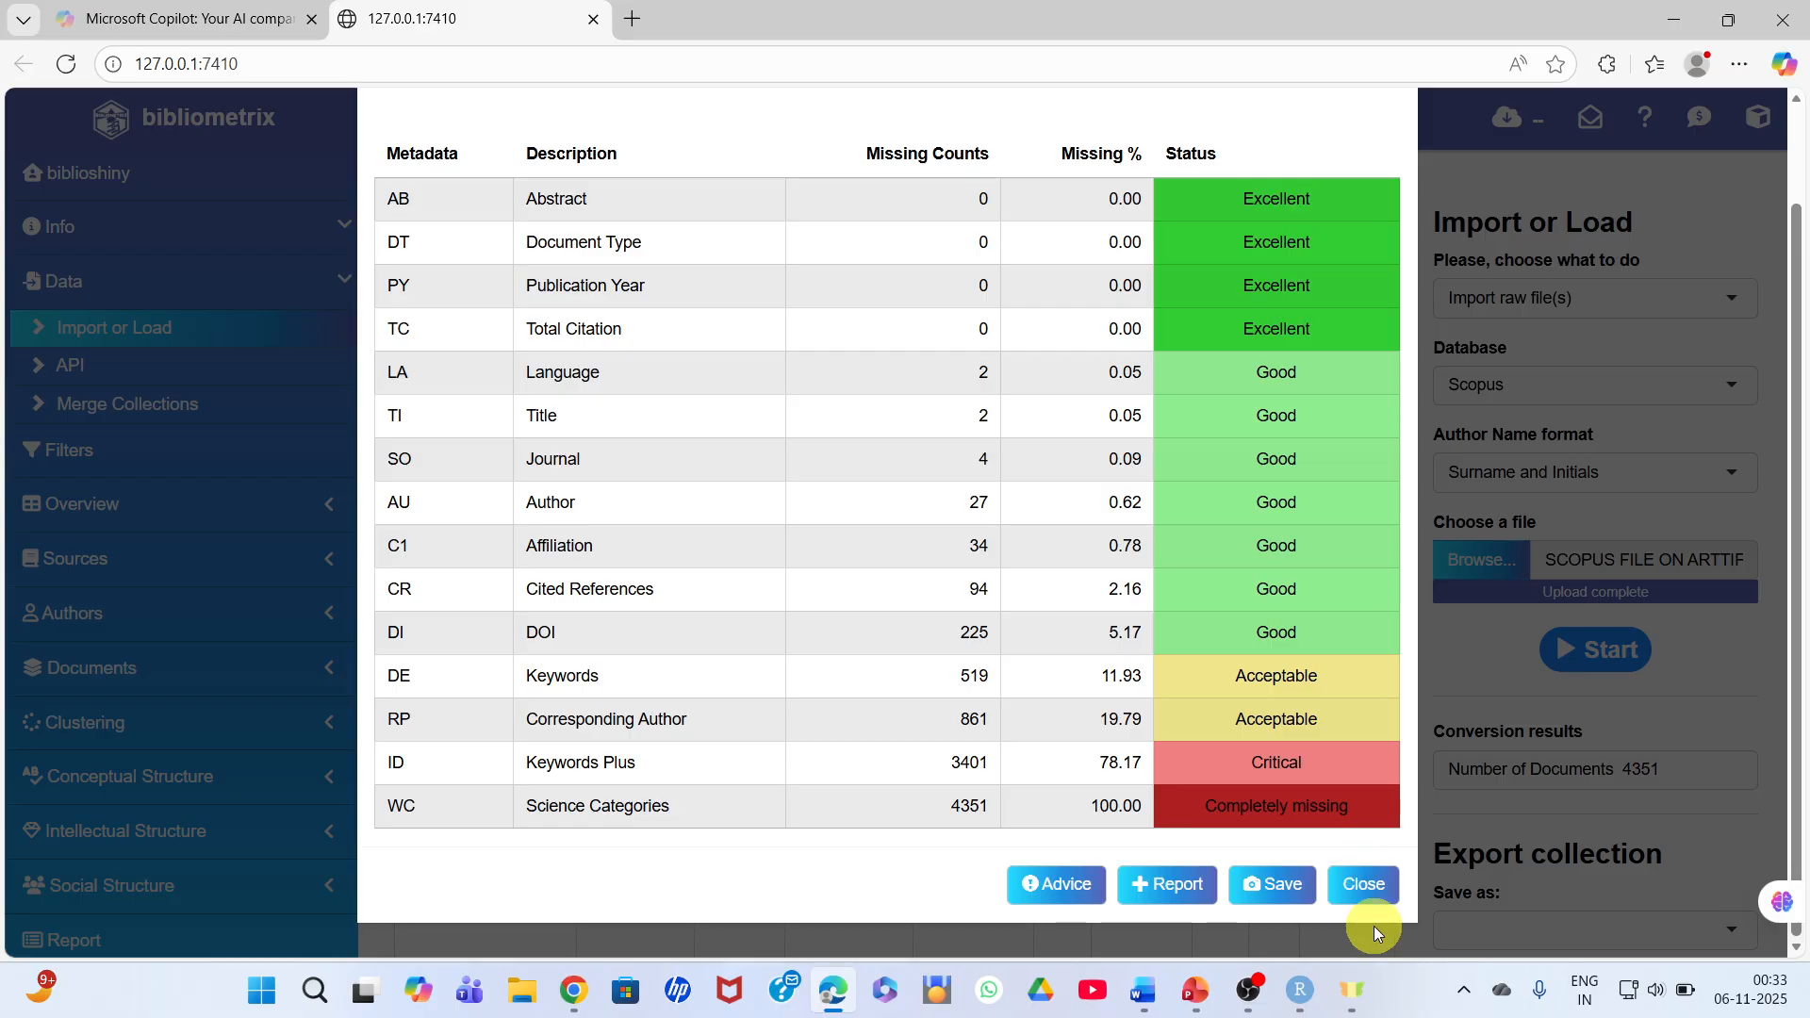
pyautogui.click(1362, 884)
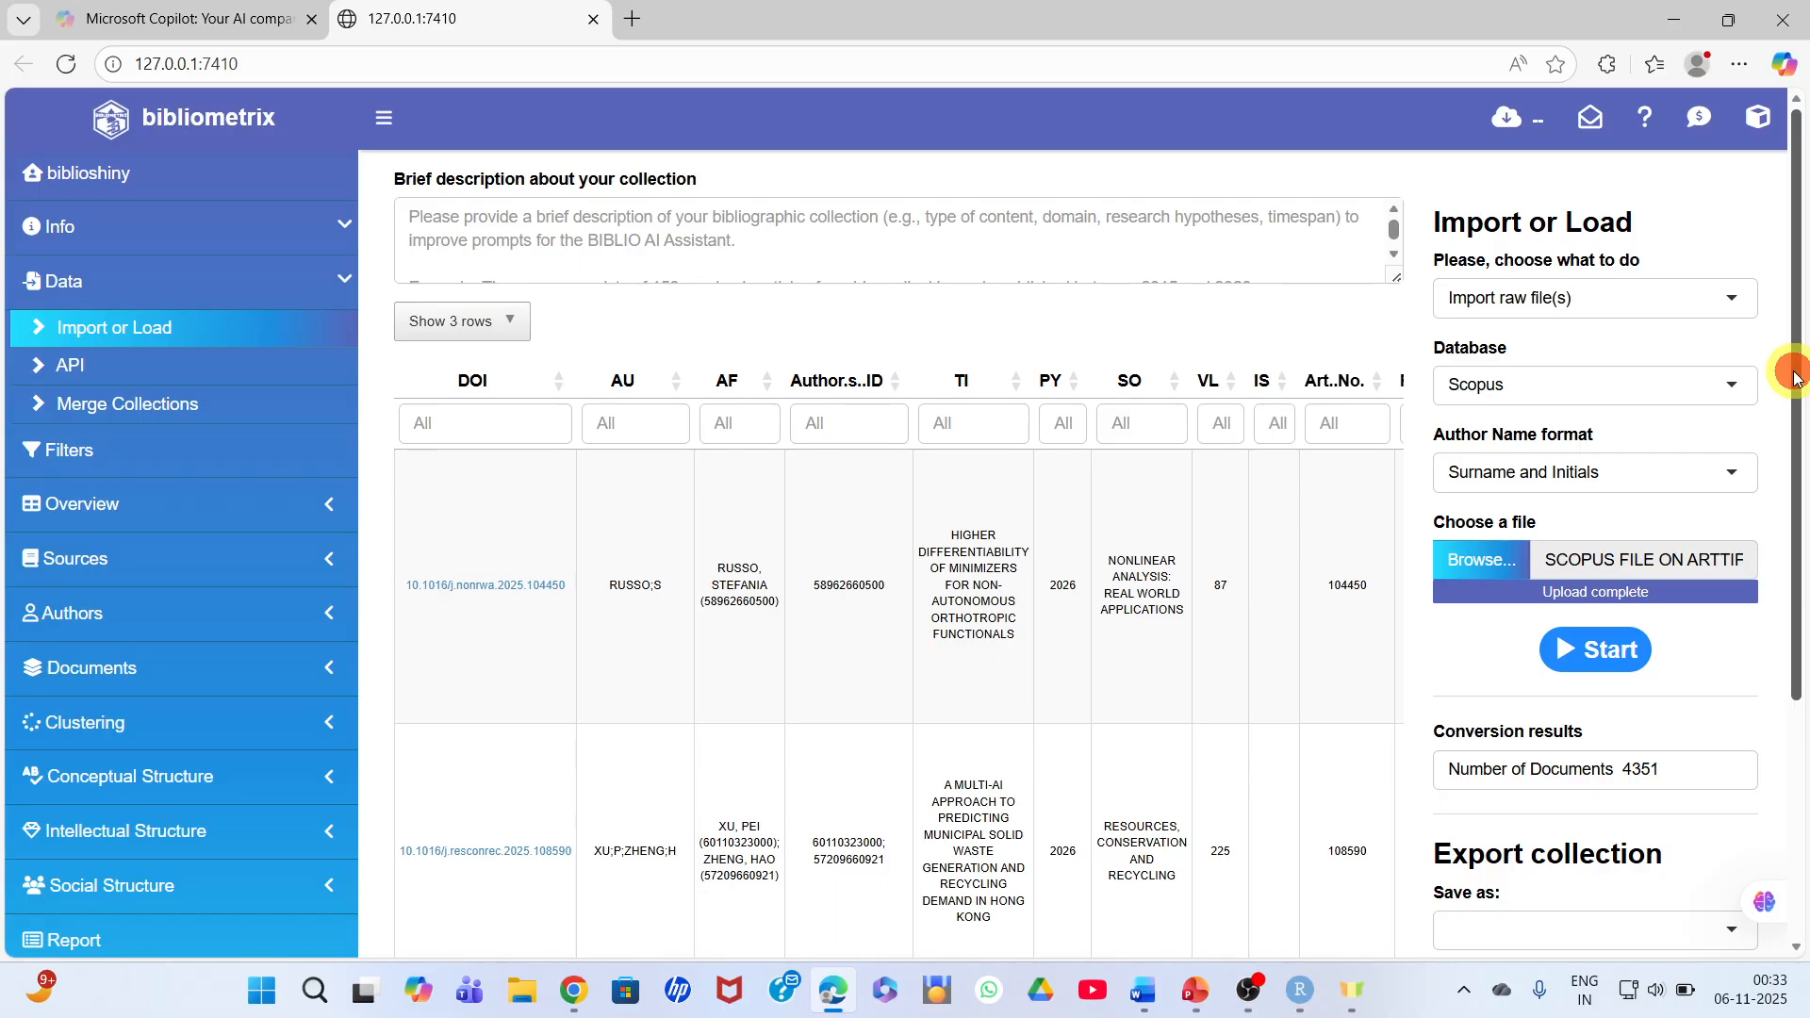
pyautogui.moveTo(1798, 375); pyautogui.dragTo(1799, 394)
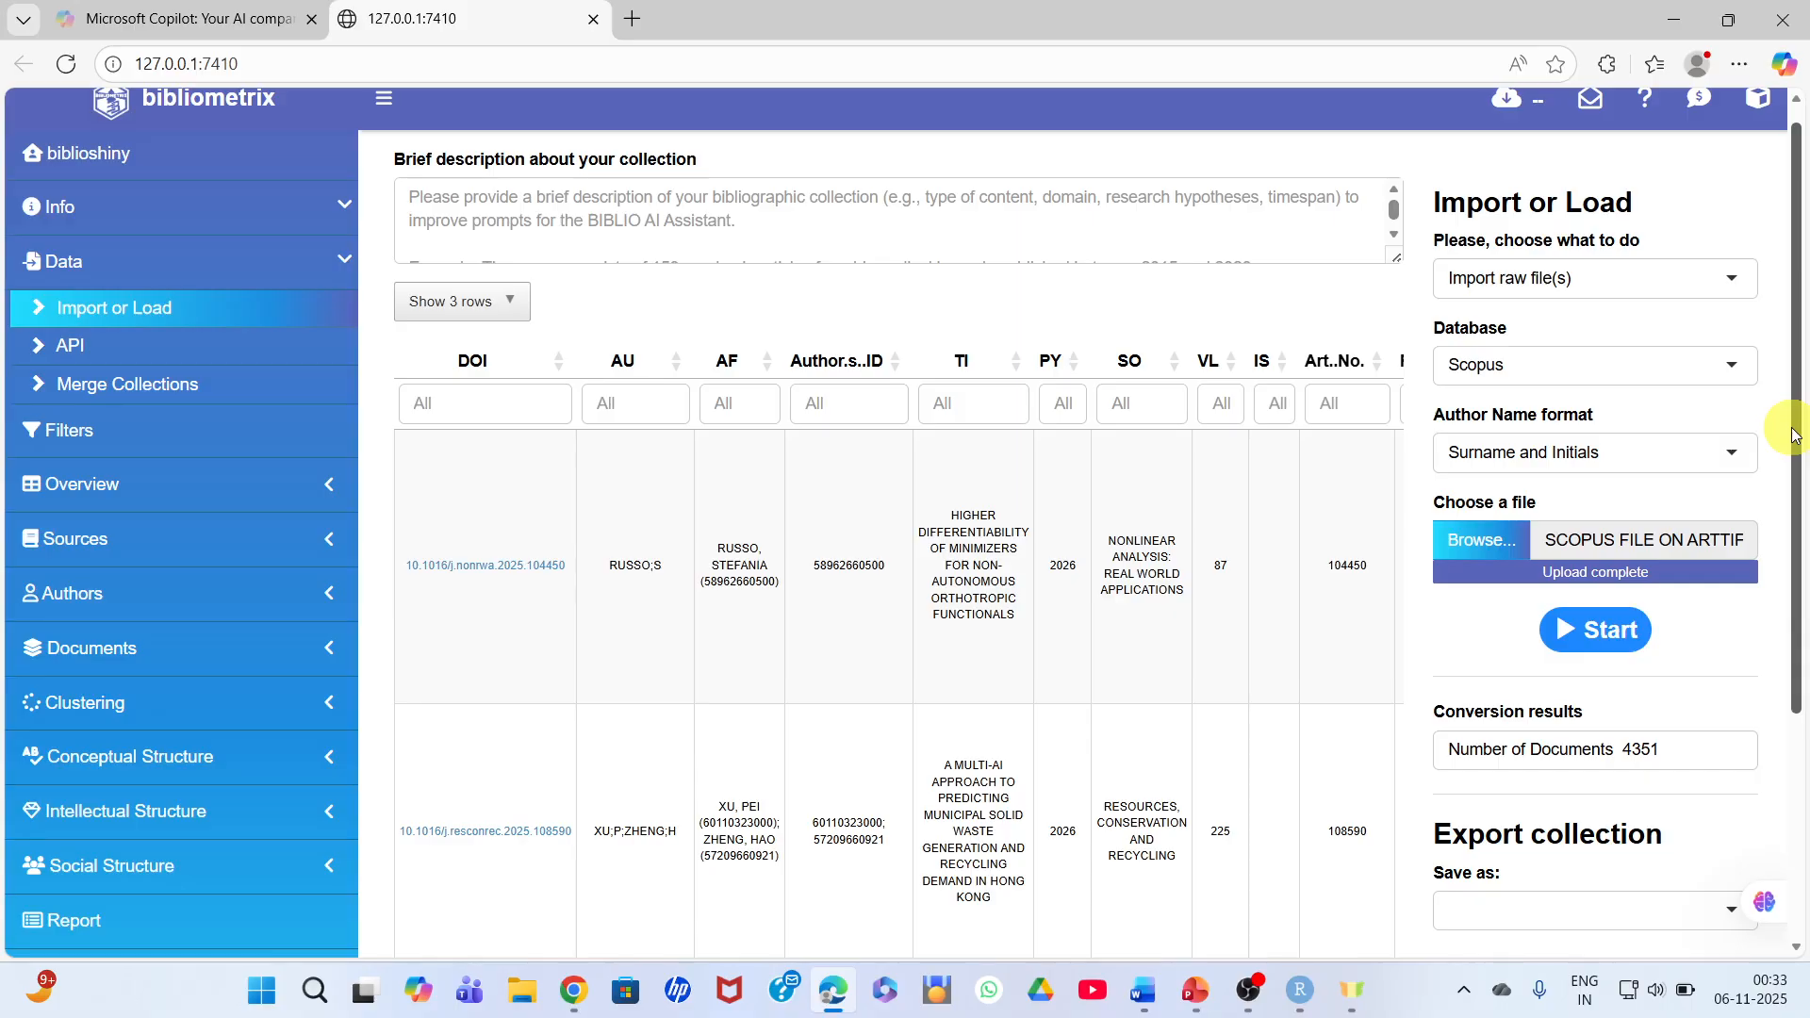
pyautogui.moveTo(1794, 434); pyautogui.dragTo(1802, 612)
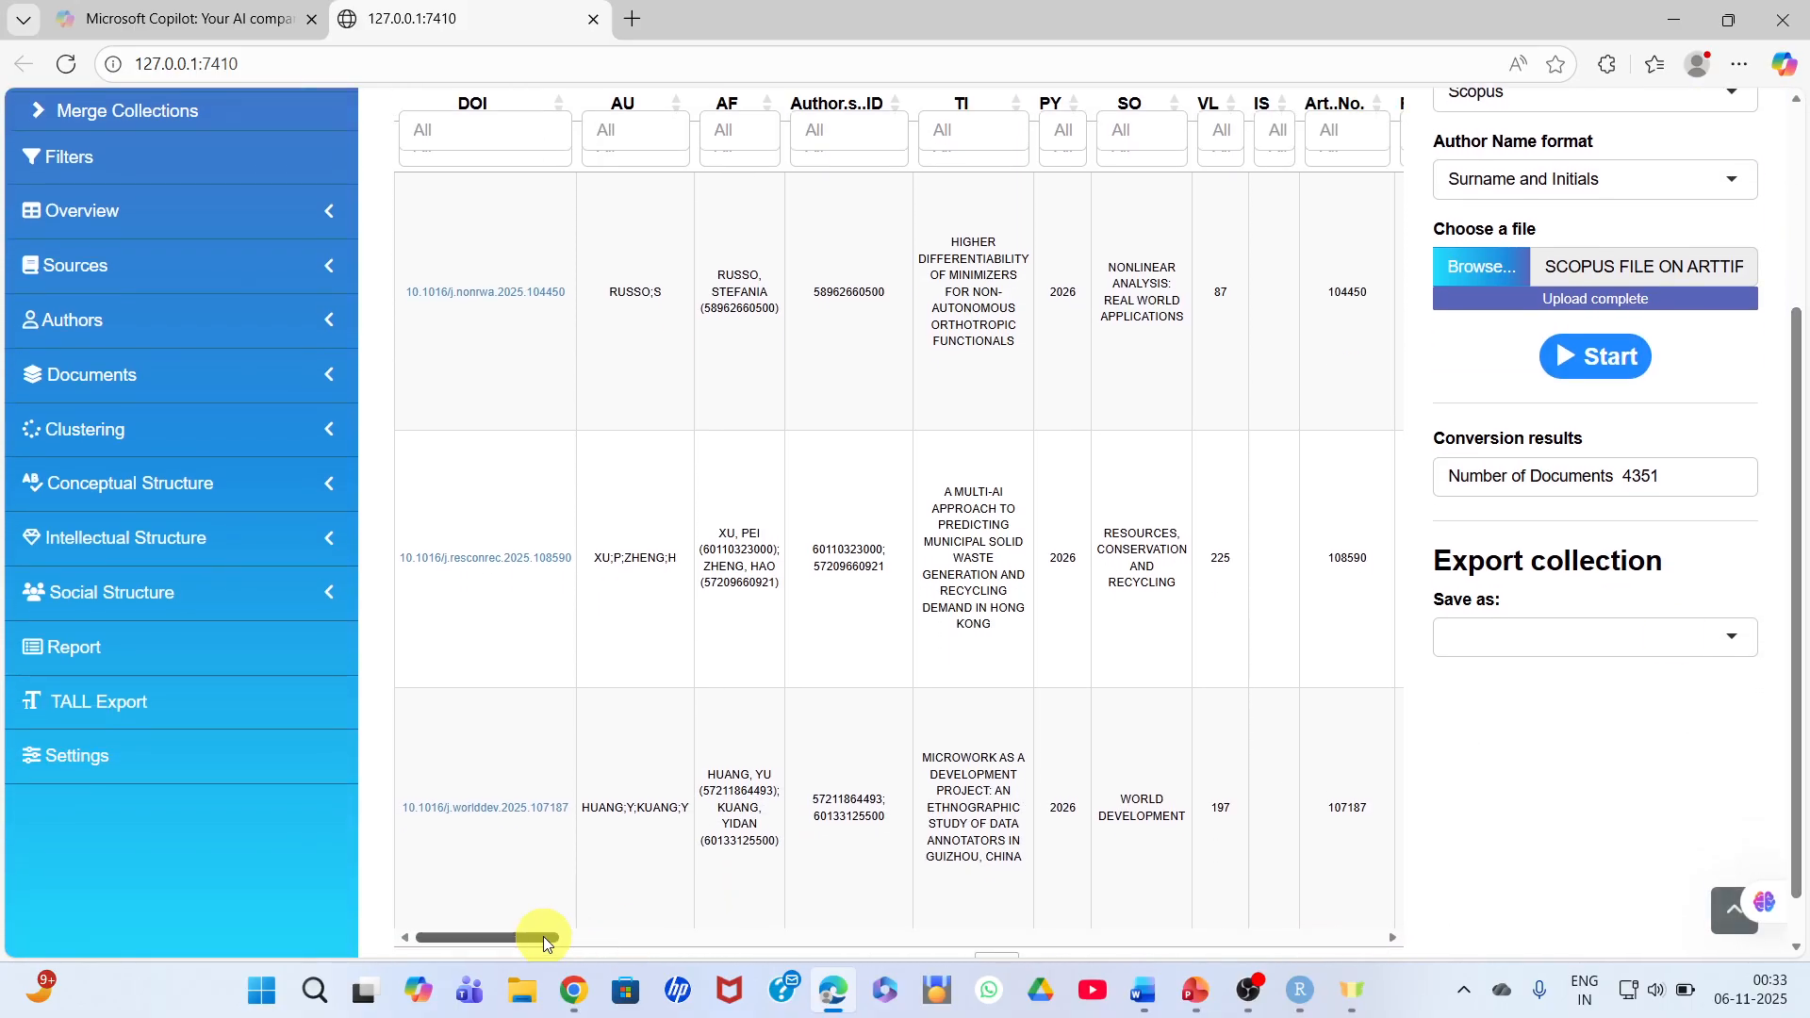
pyautogui.moveTo(542, 936); pyautogui.dragTo(697, 948)
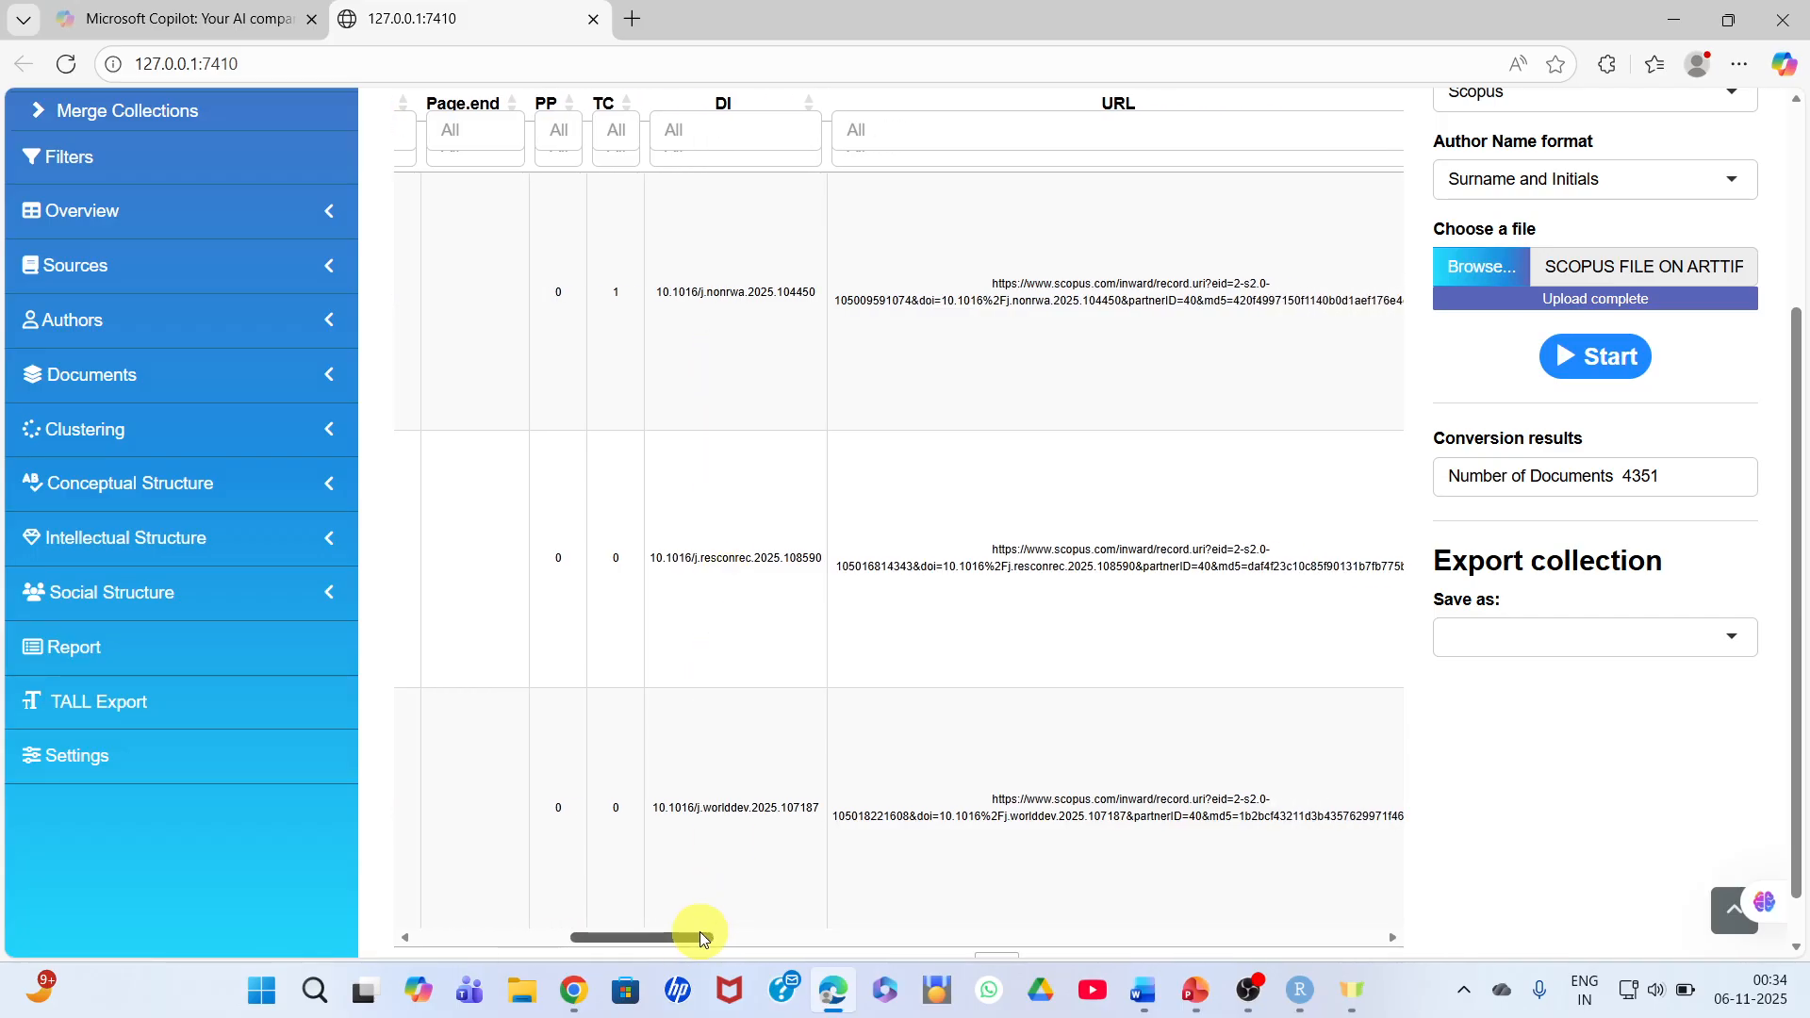
pyautogui.moveTo(700, 933); pyautogui.dragTo(999, 959)
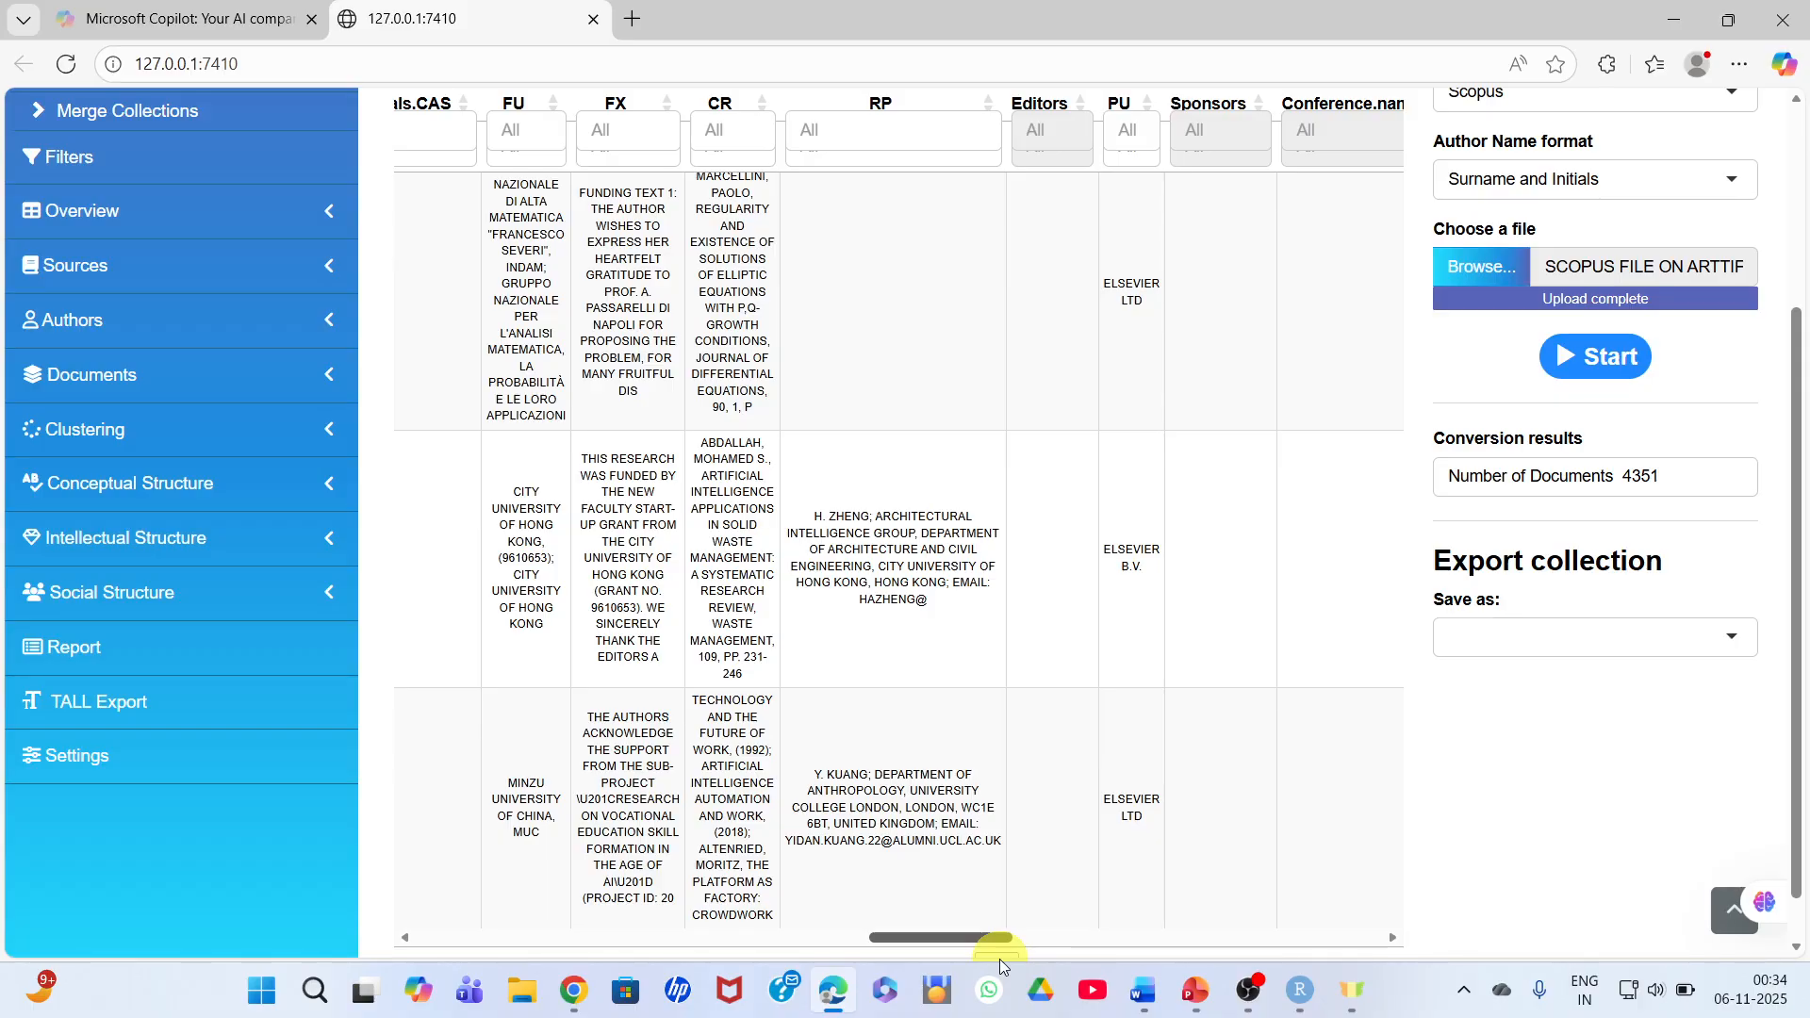
pyautogui.moveTo(965, 935); pyautogui.dragTo(465, 954)
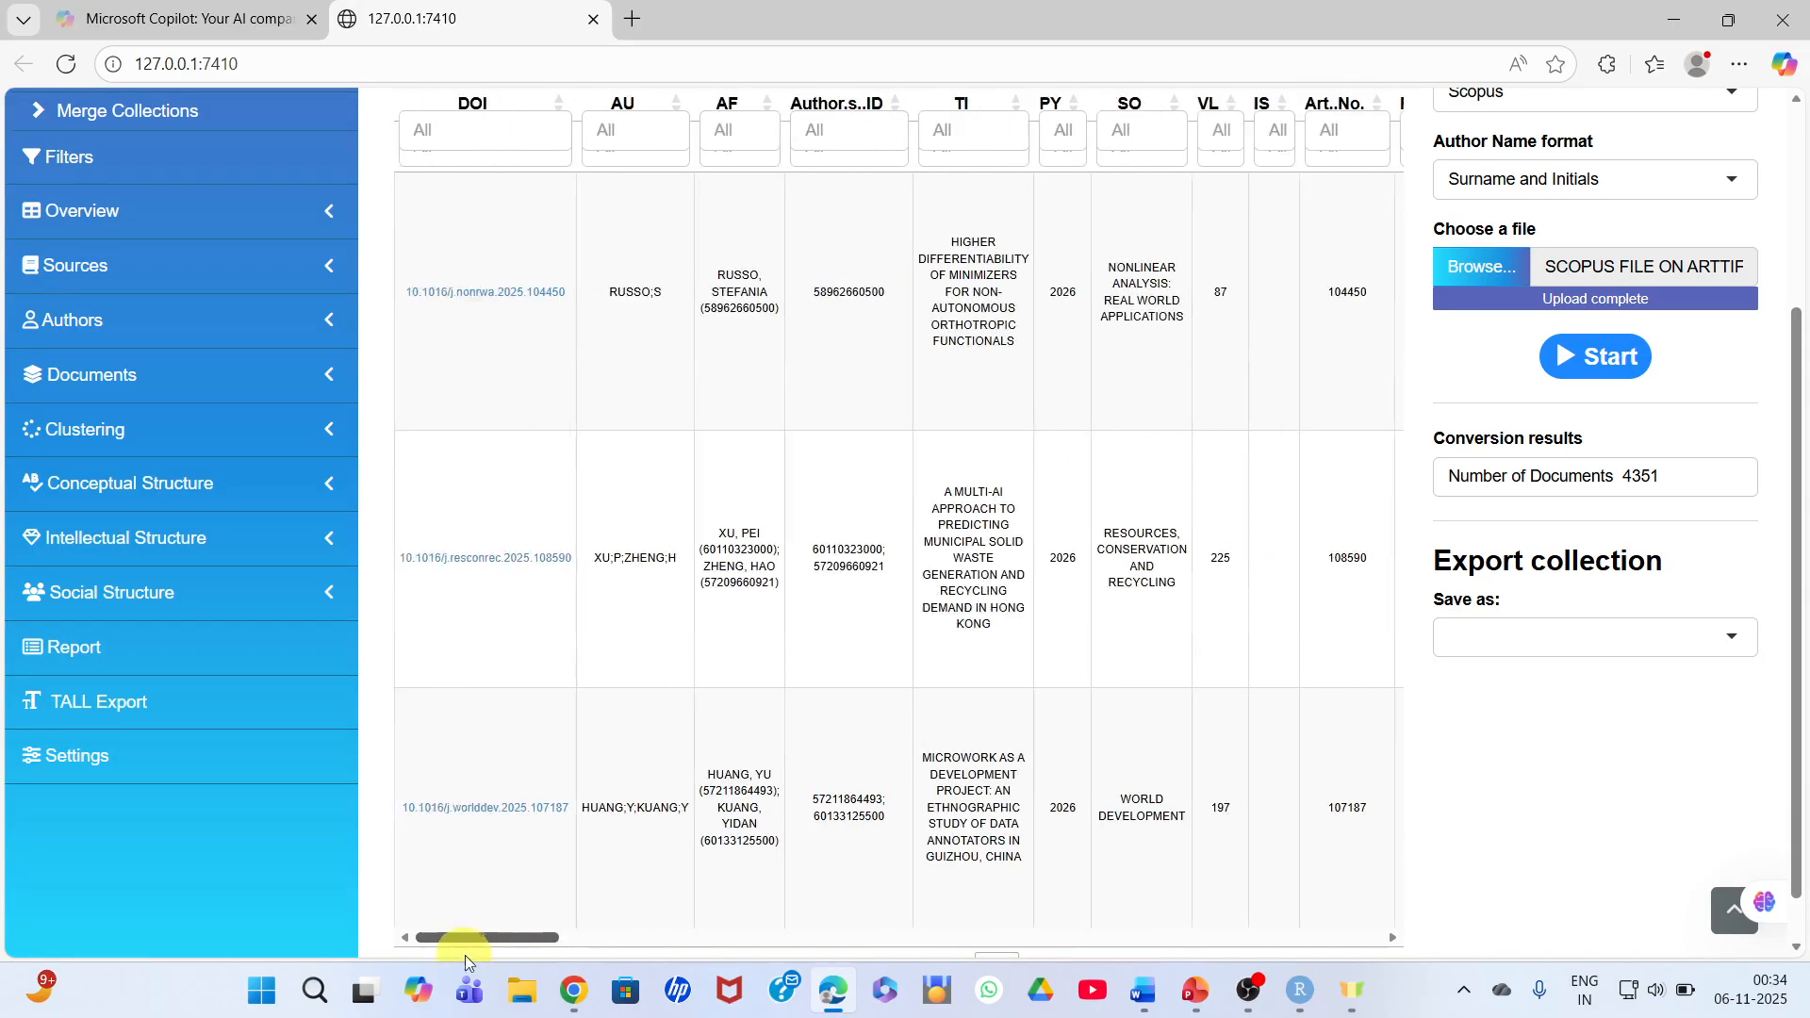
# - Check which file formats are offered for exporting the collection, without choosing one
pyautogui.moveTo(1798, 412); pyautogui.dragTo(1803, 228)
pyautogui.scroll(-2, 1803, 228)
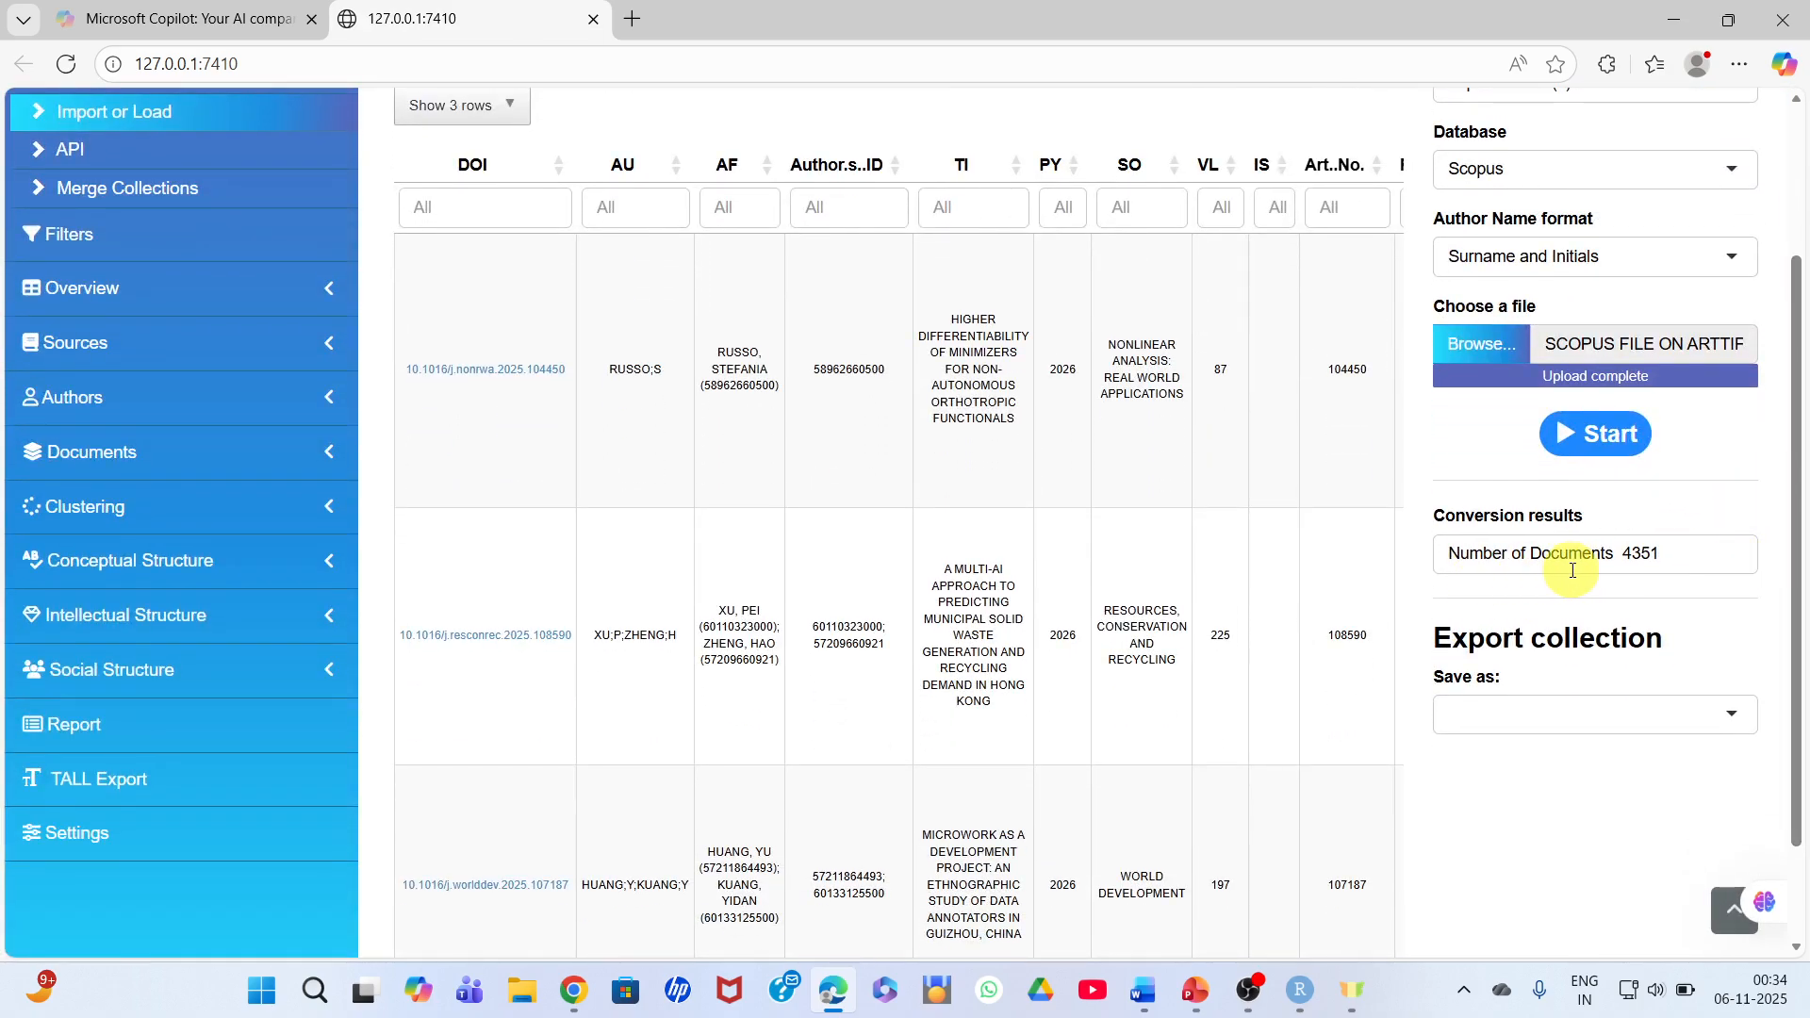
pyautogui.click(1733, 714)
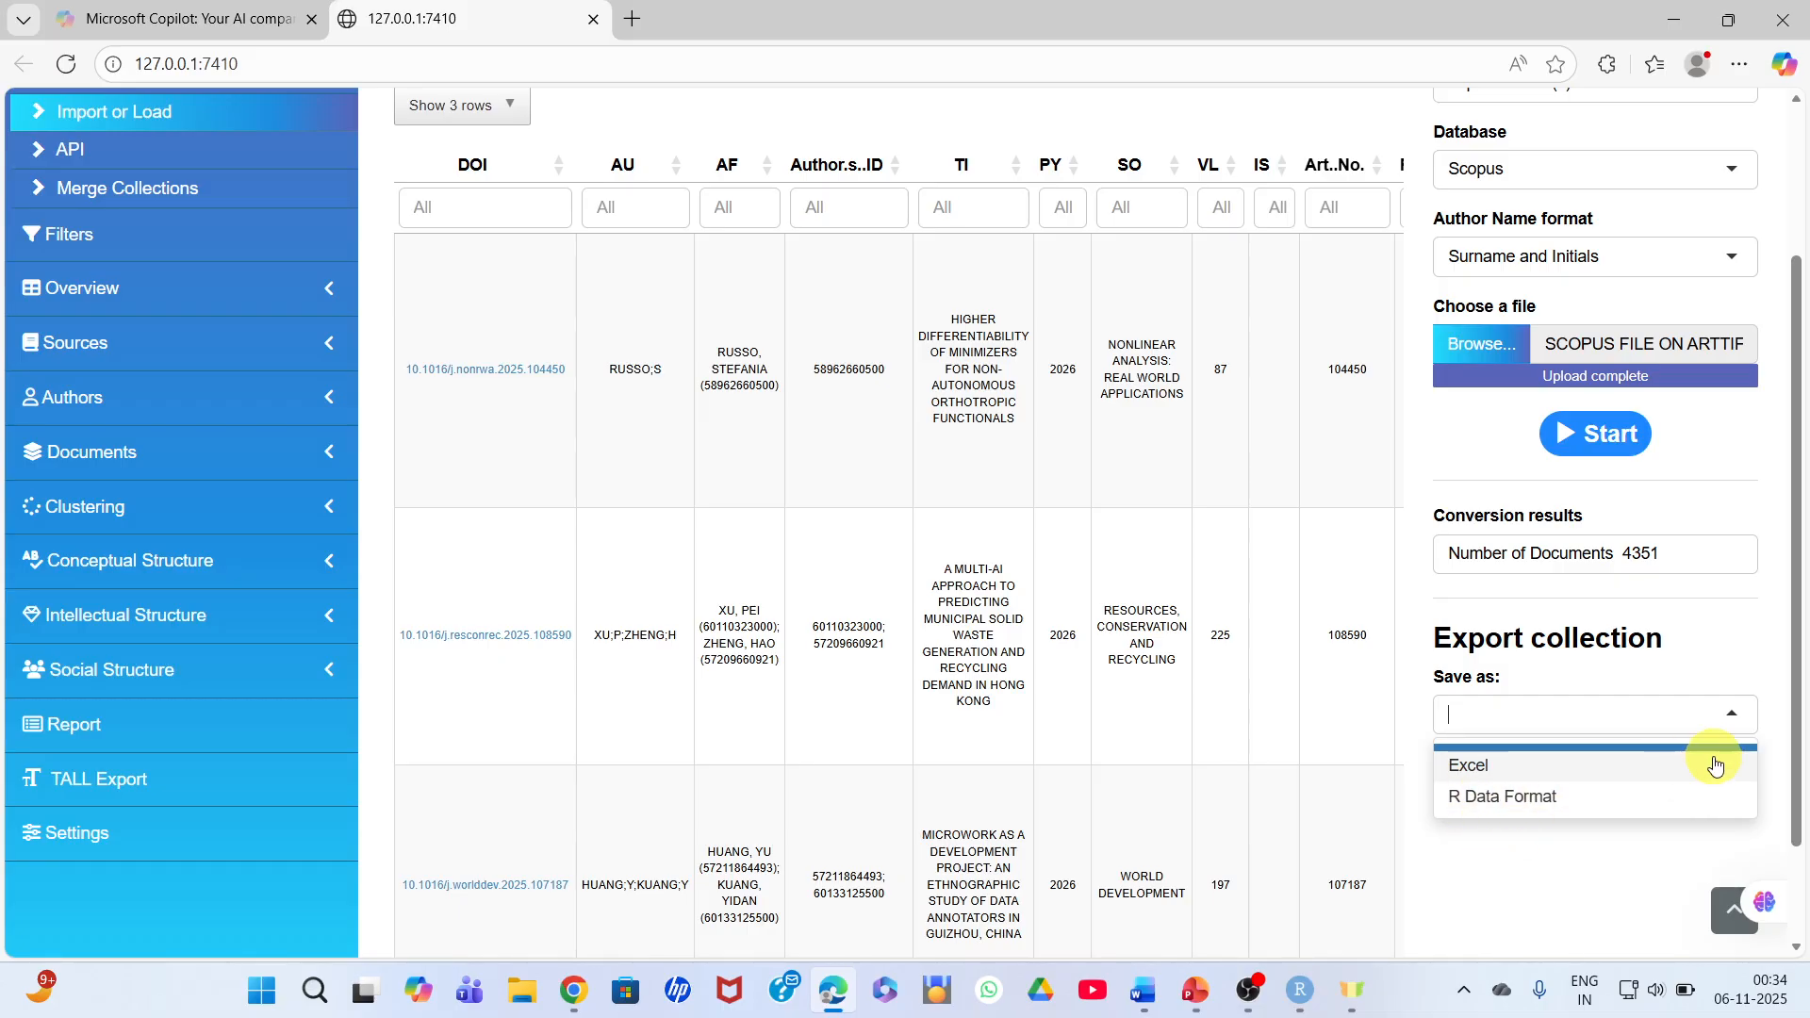
pyautogui.click(1764, 639)
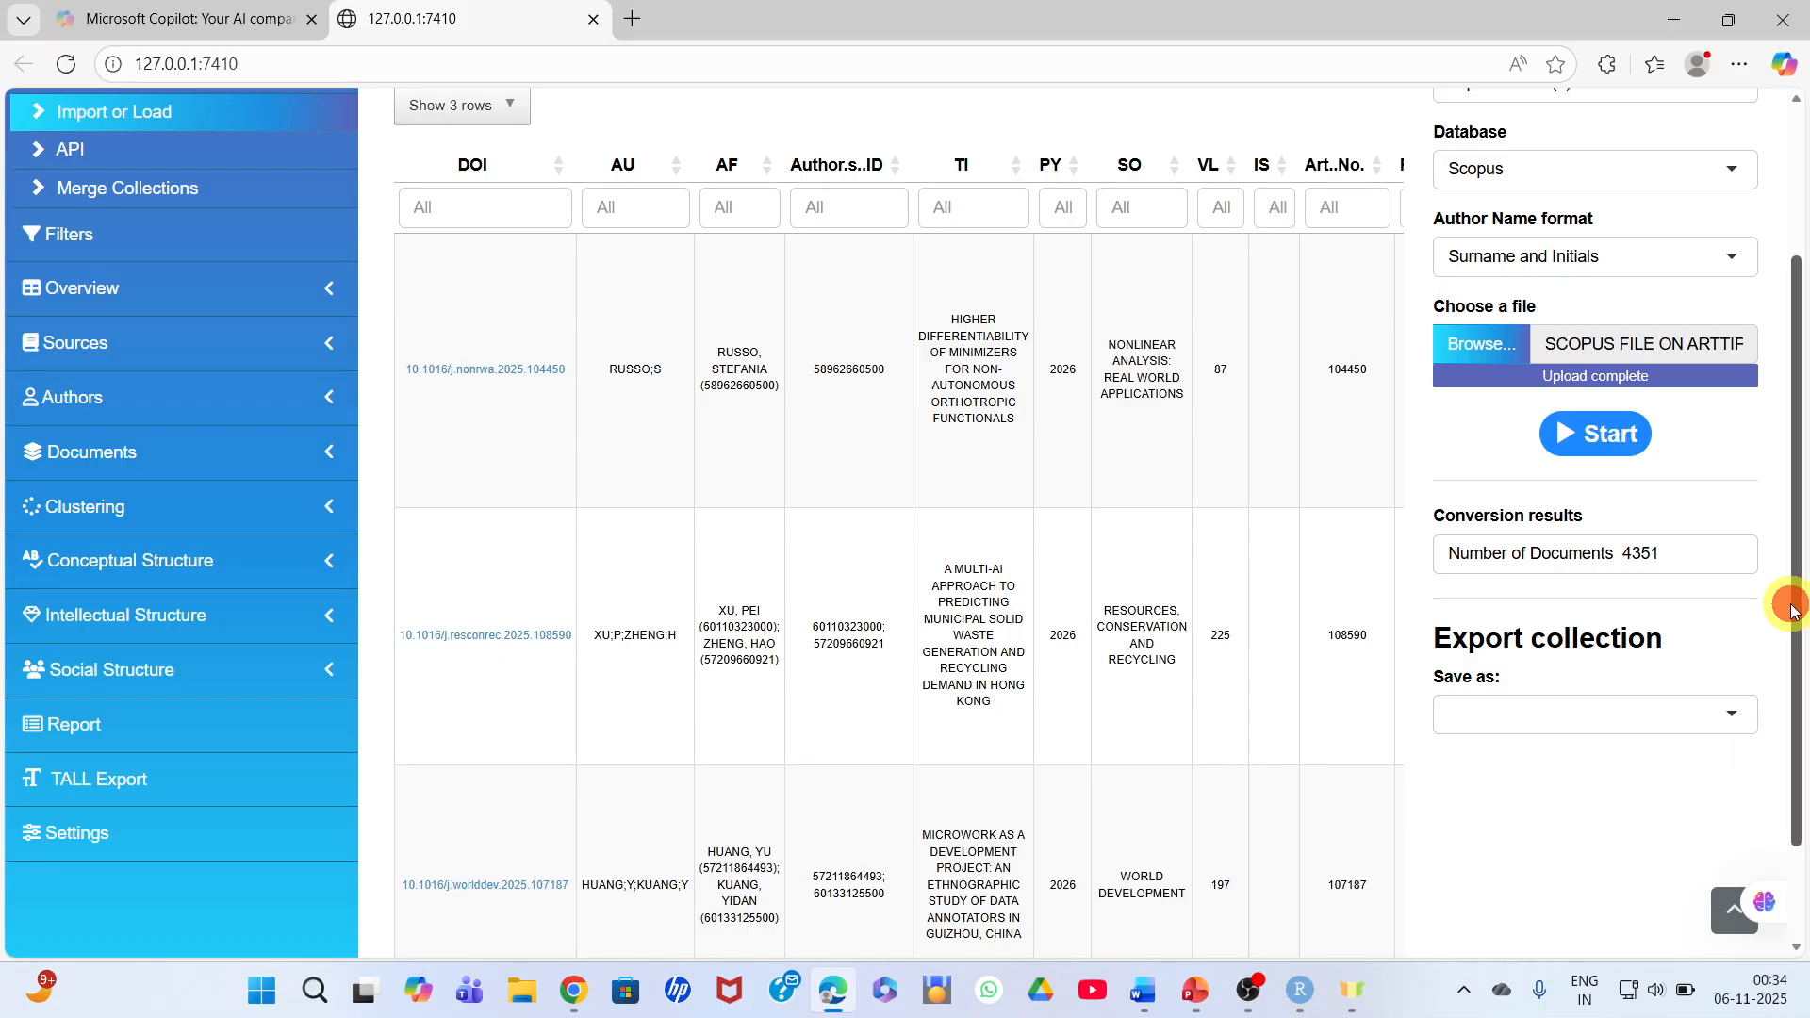
pyautogui.moveTo(1791, 608); pyautogui.dragTo(1794, 463)
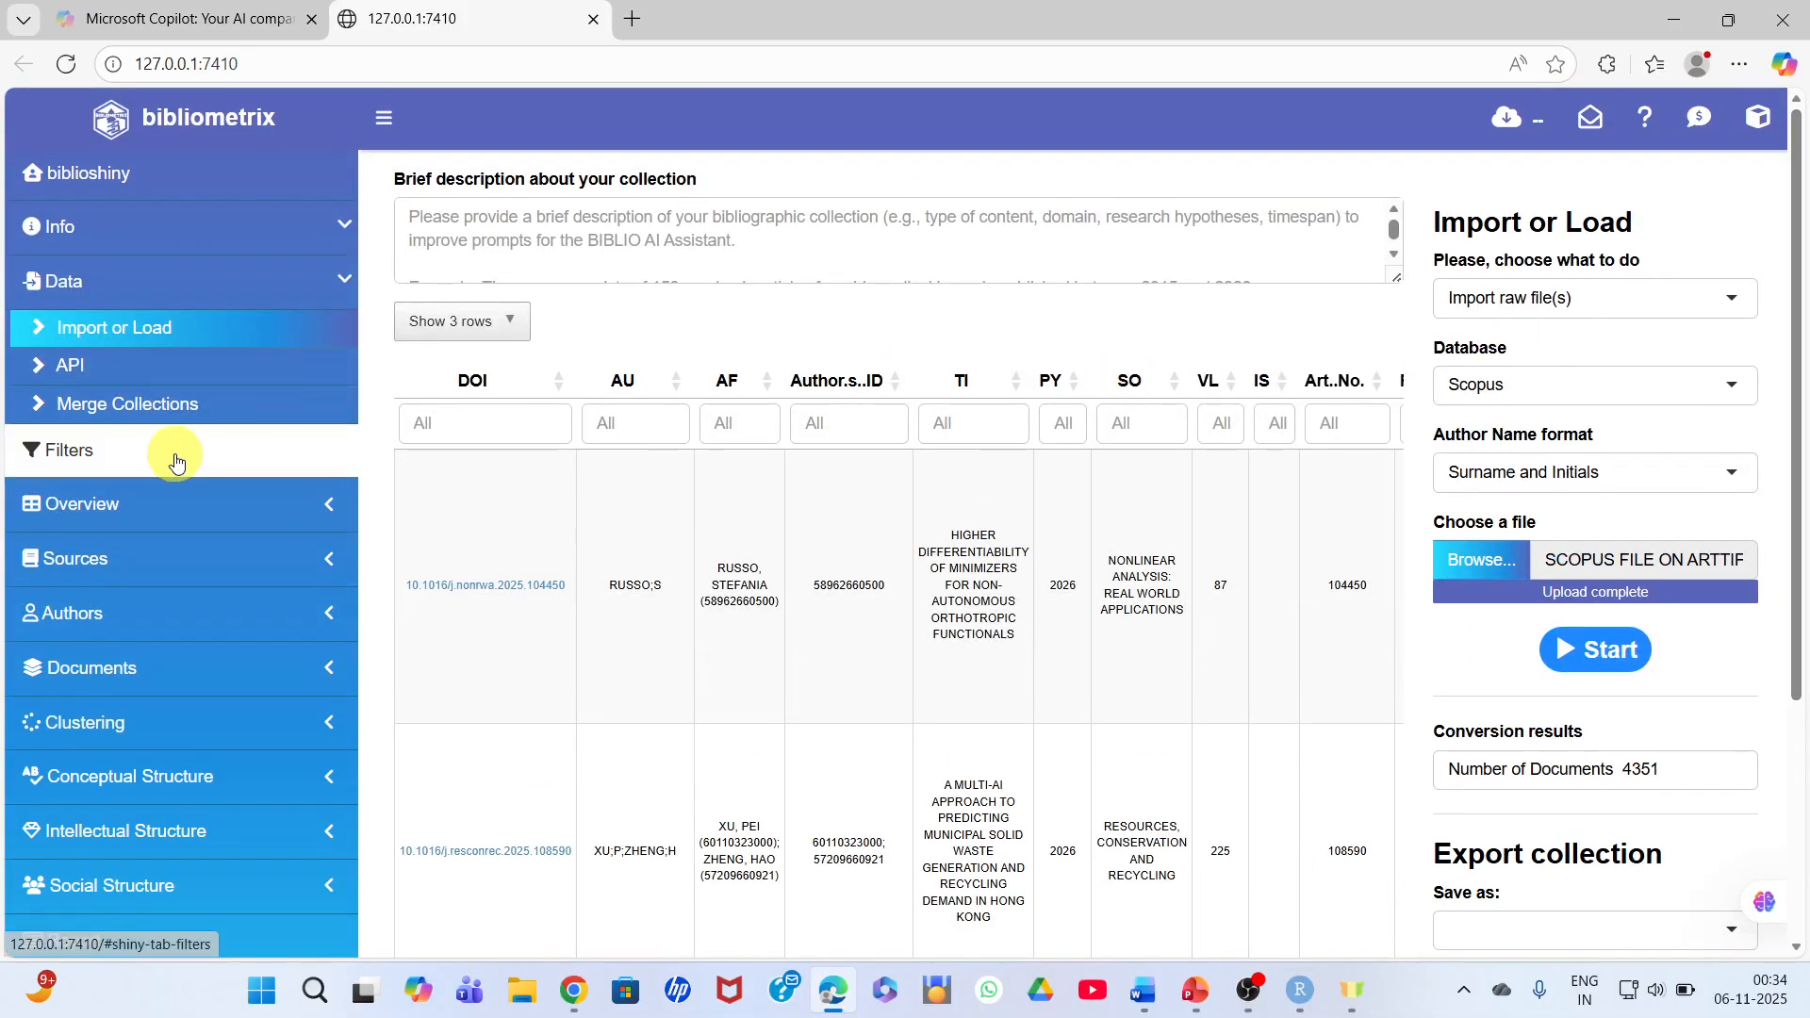
# - View the API and Merge Collections data pages, and open the collection's Filters page
pyautogui.click(120, 366)
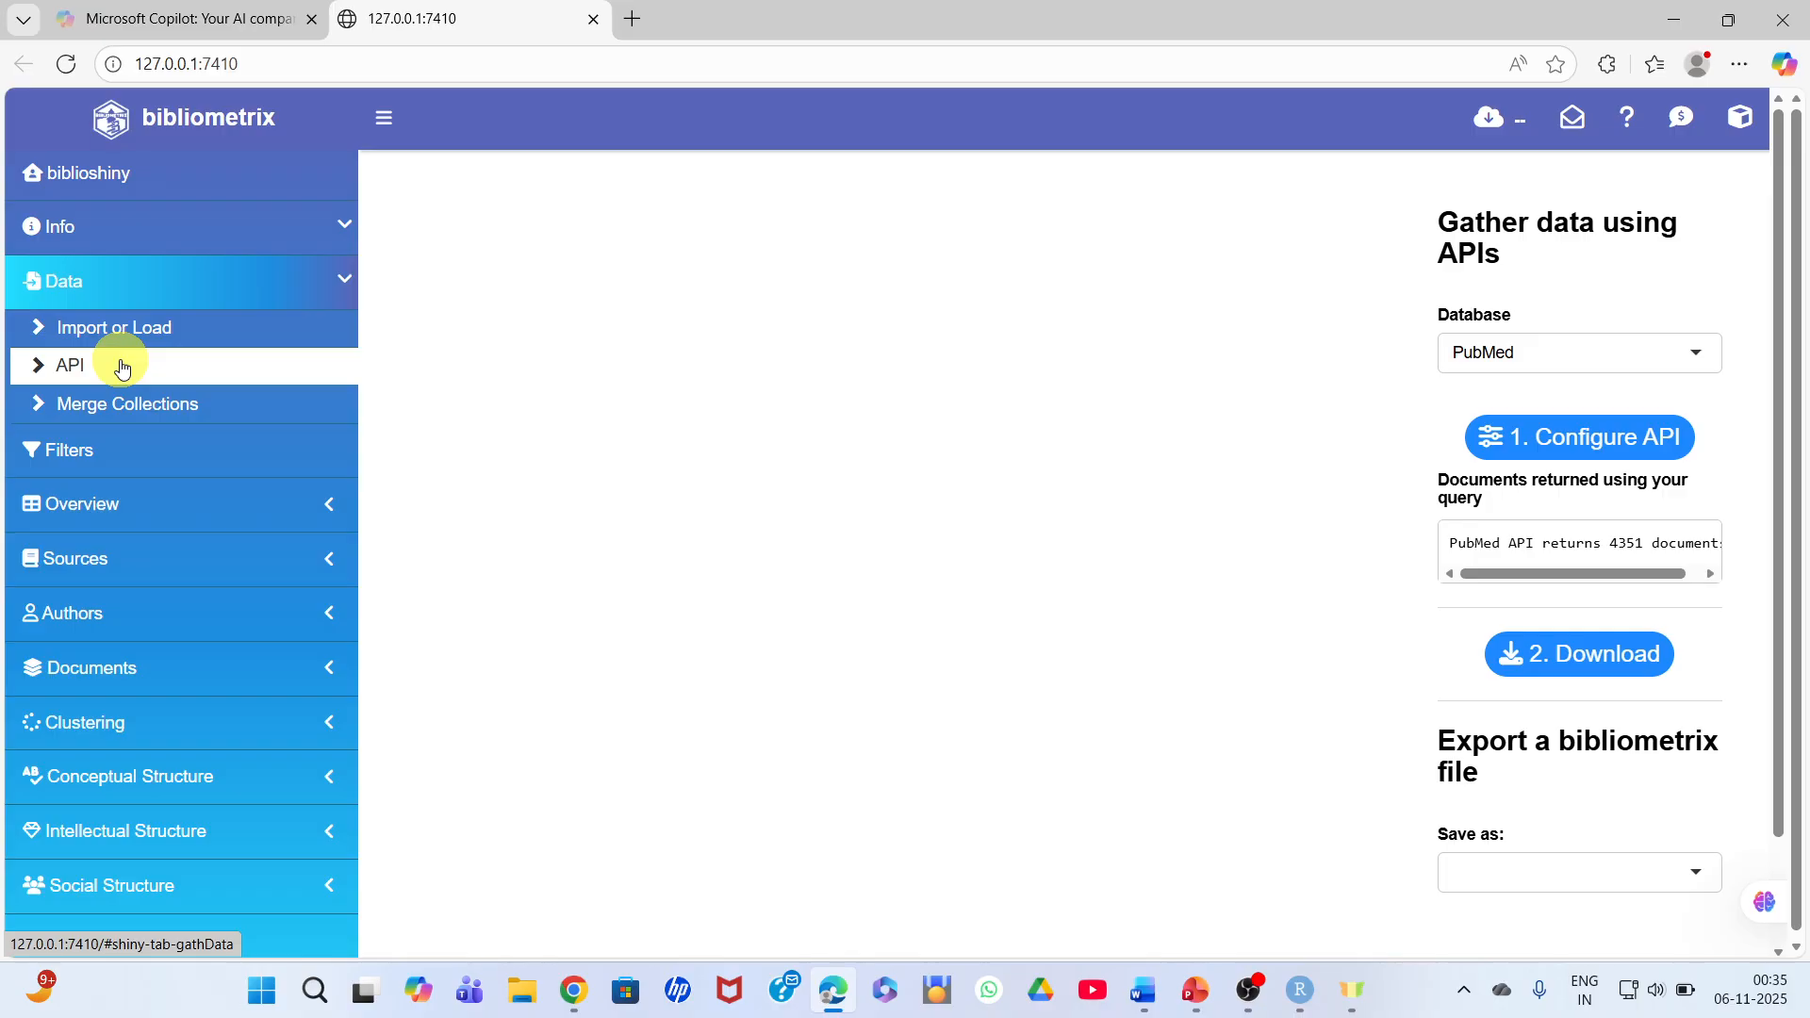
pyautogui.click(124, 408)
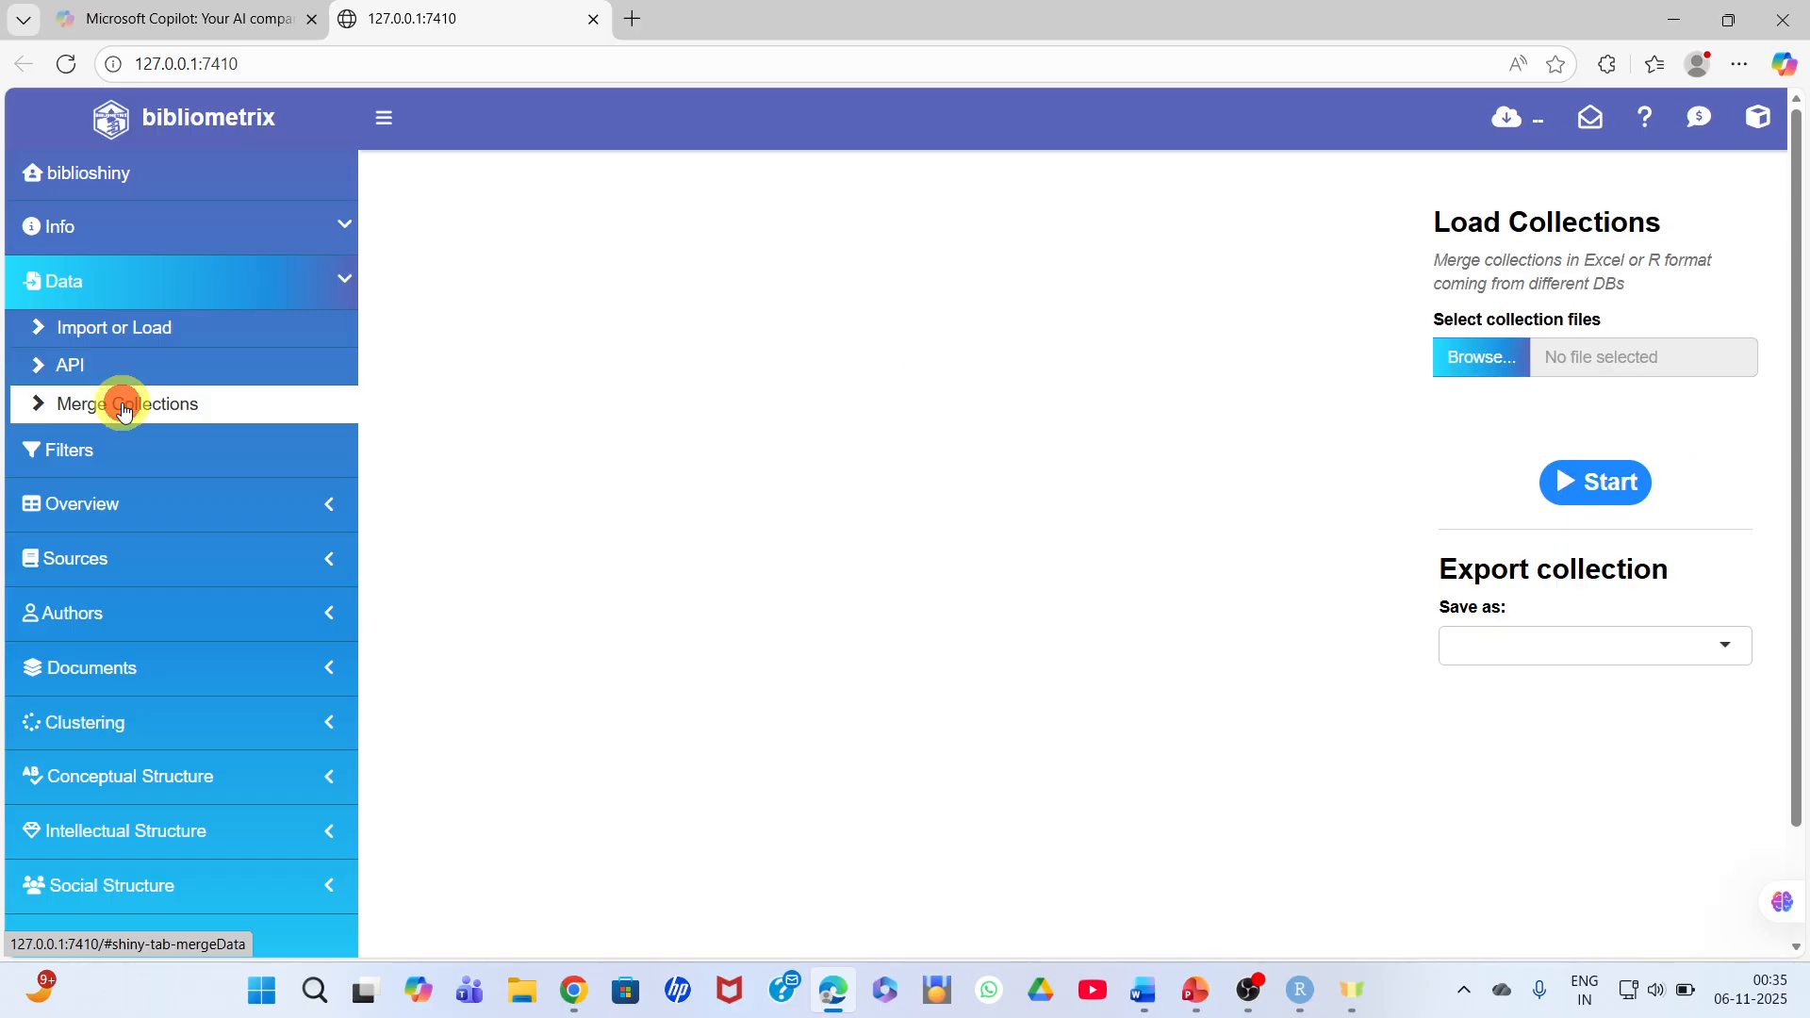
pyautogui.click(89, 456)
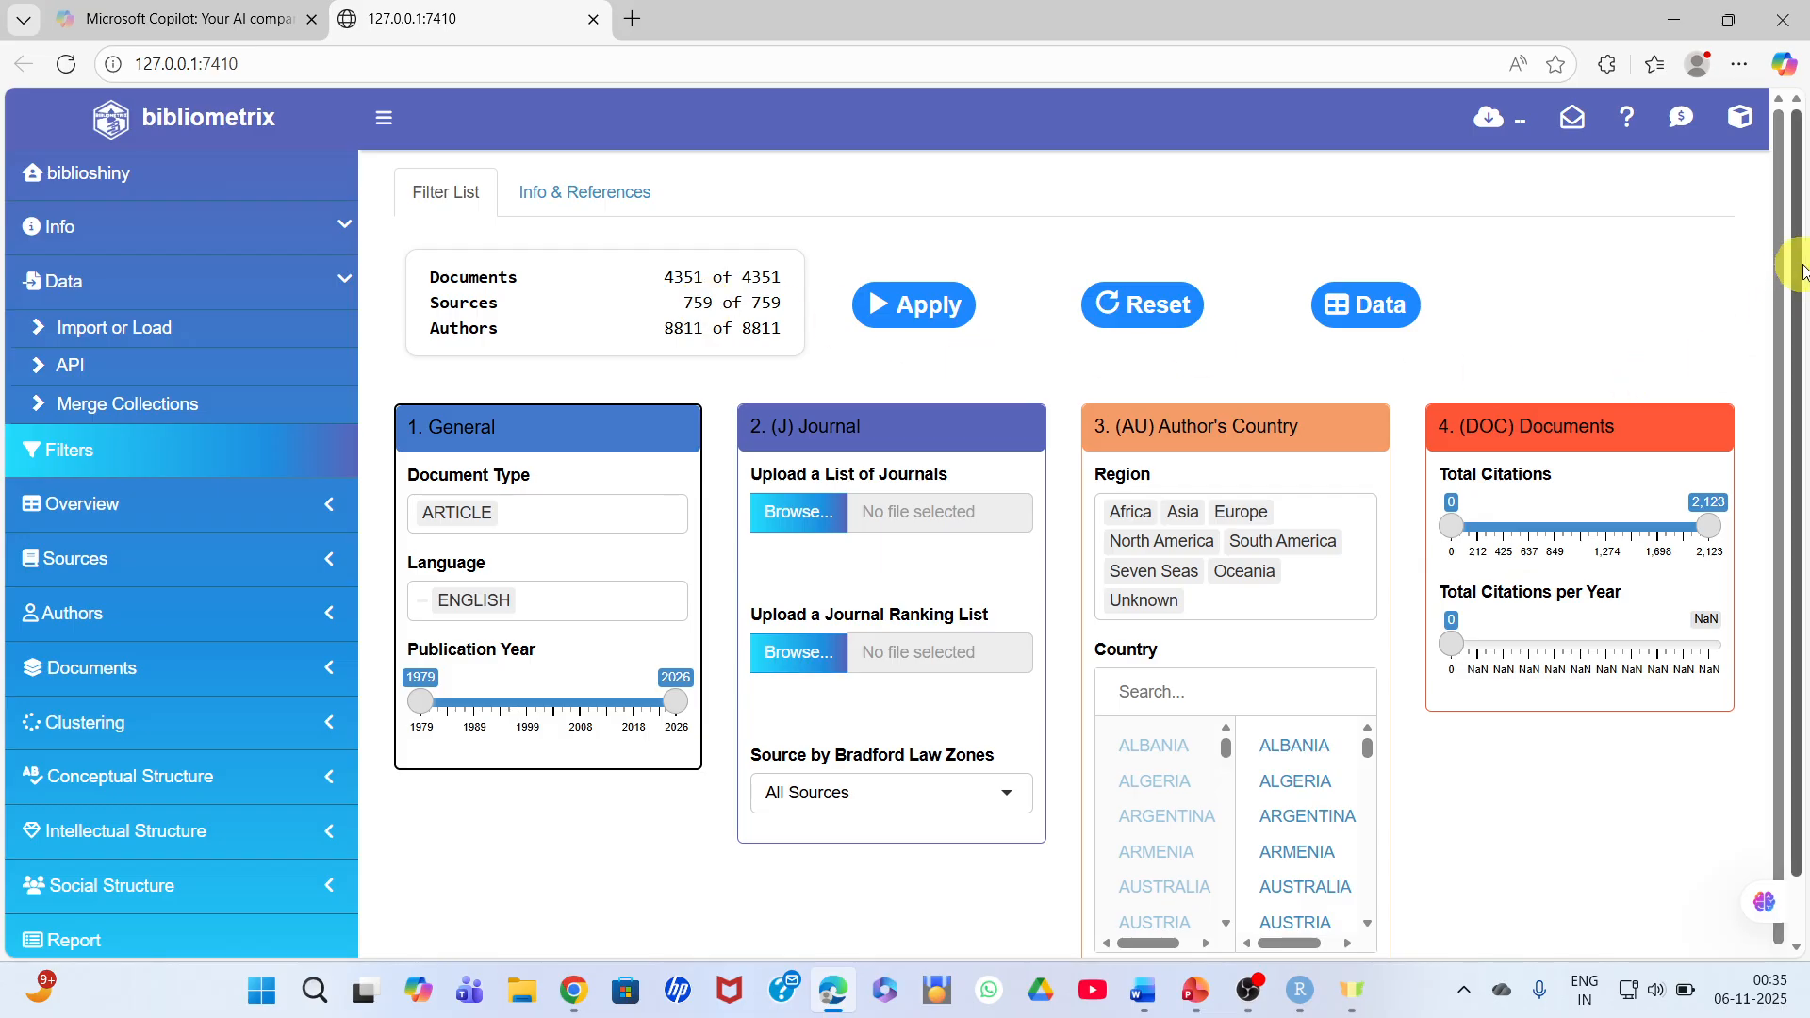
# - Try a publication year range of 2016 to 2026 in the general filters and restore the starting year to 1979
pyautogui.moveTo(1803, 270); pyautogui.dragTo(1804, 356)
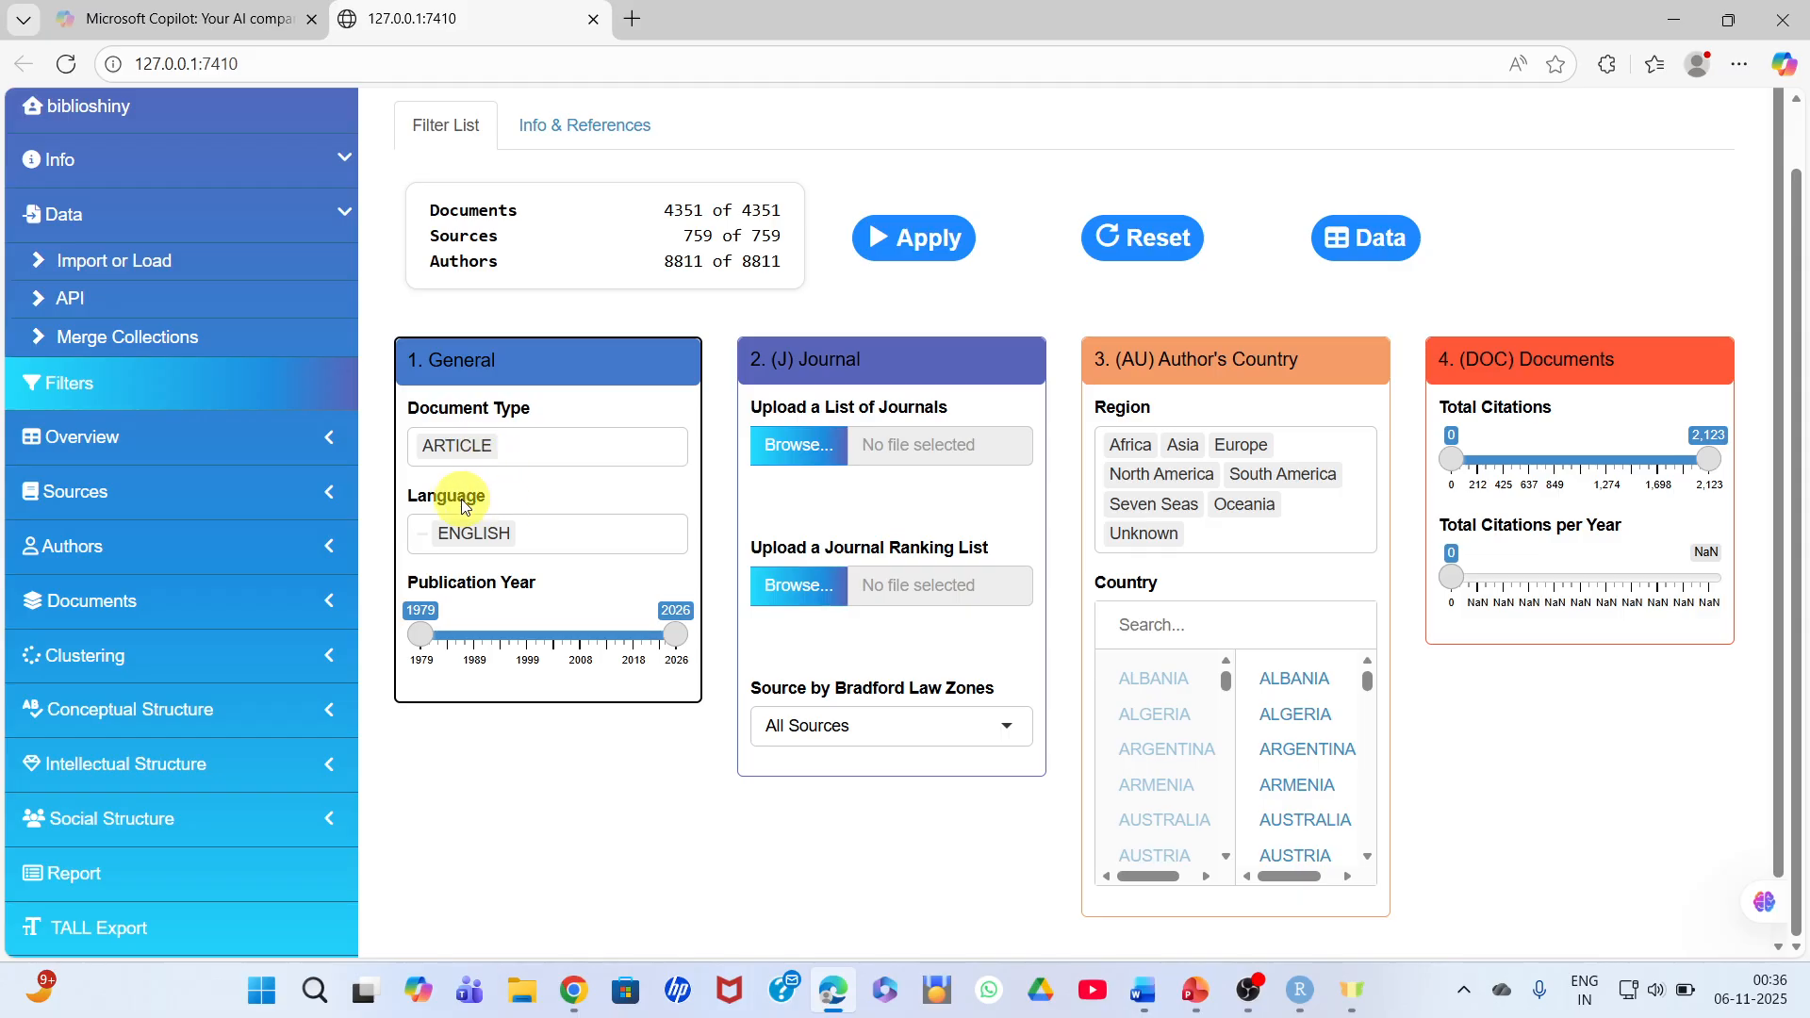
pyautogui.click(420, 641)
pyautogui.moveTo(420, 641); pyautogui.dragTo(612, 632)
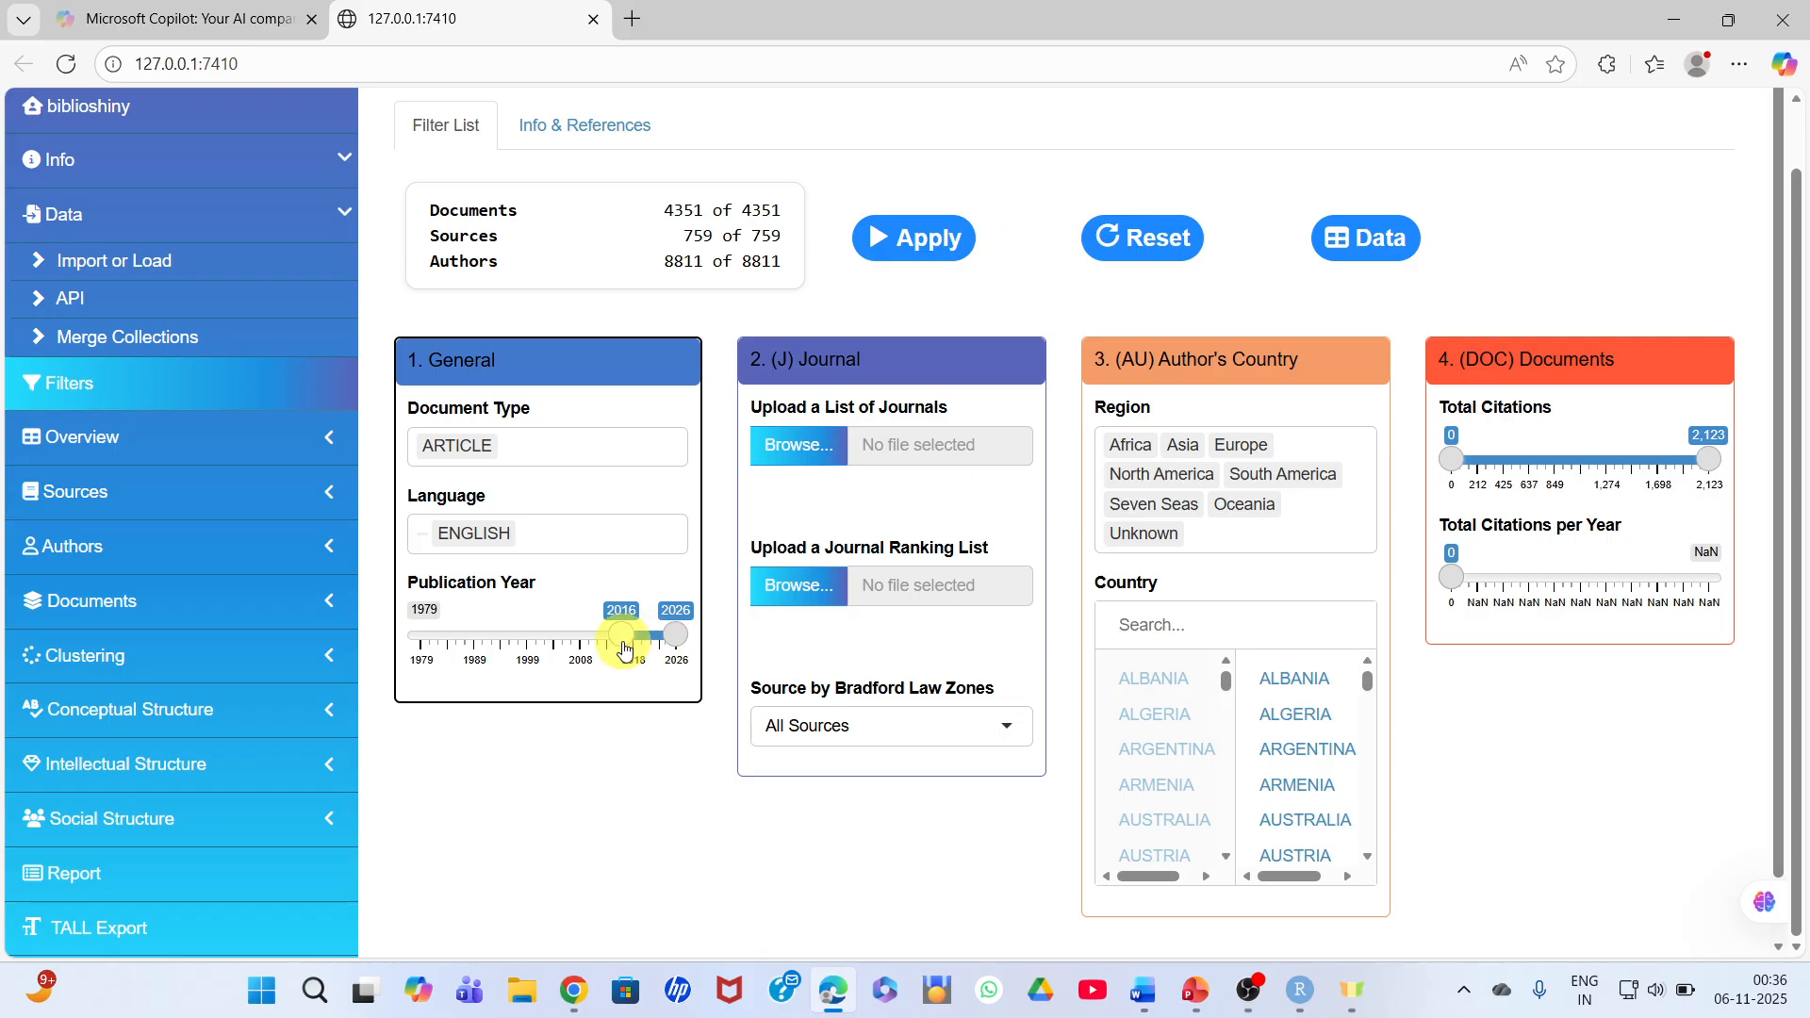
pyautogui.moveTo(623, 643); pyautogui.dragTo(415, 644)
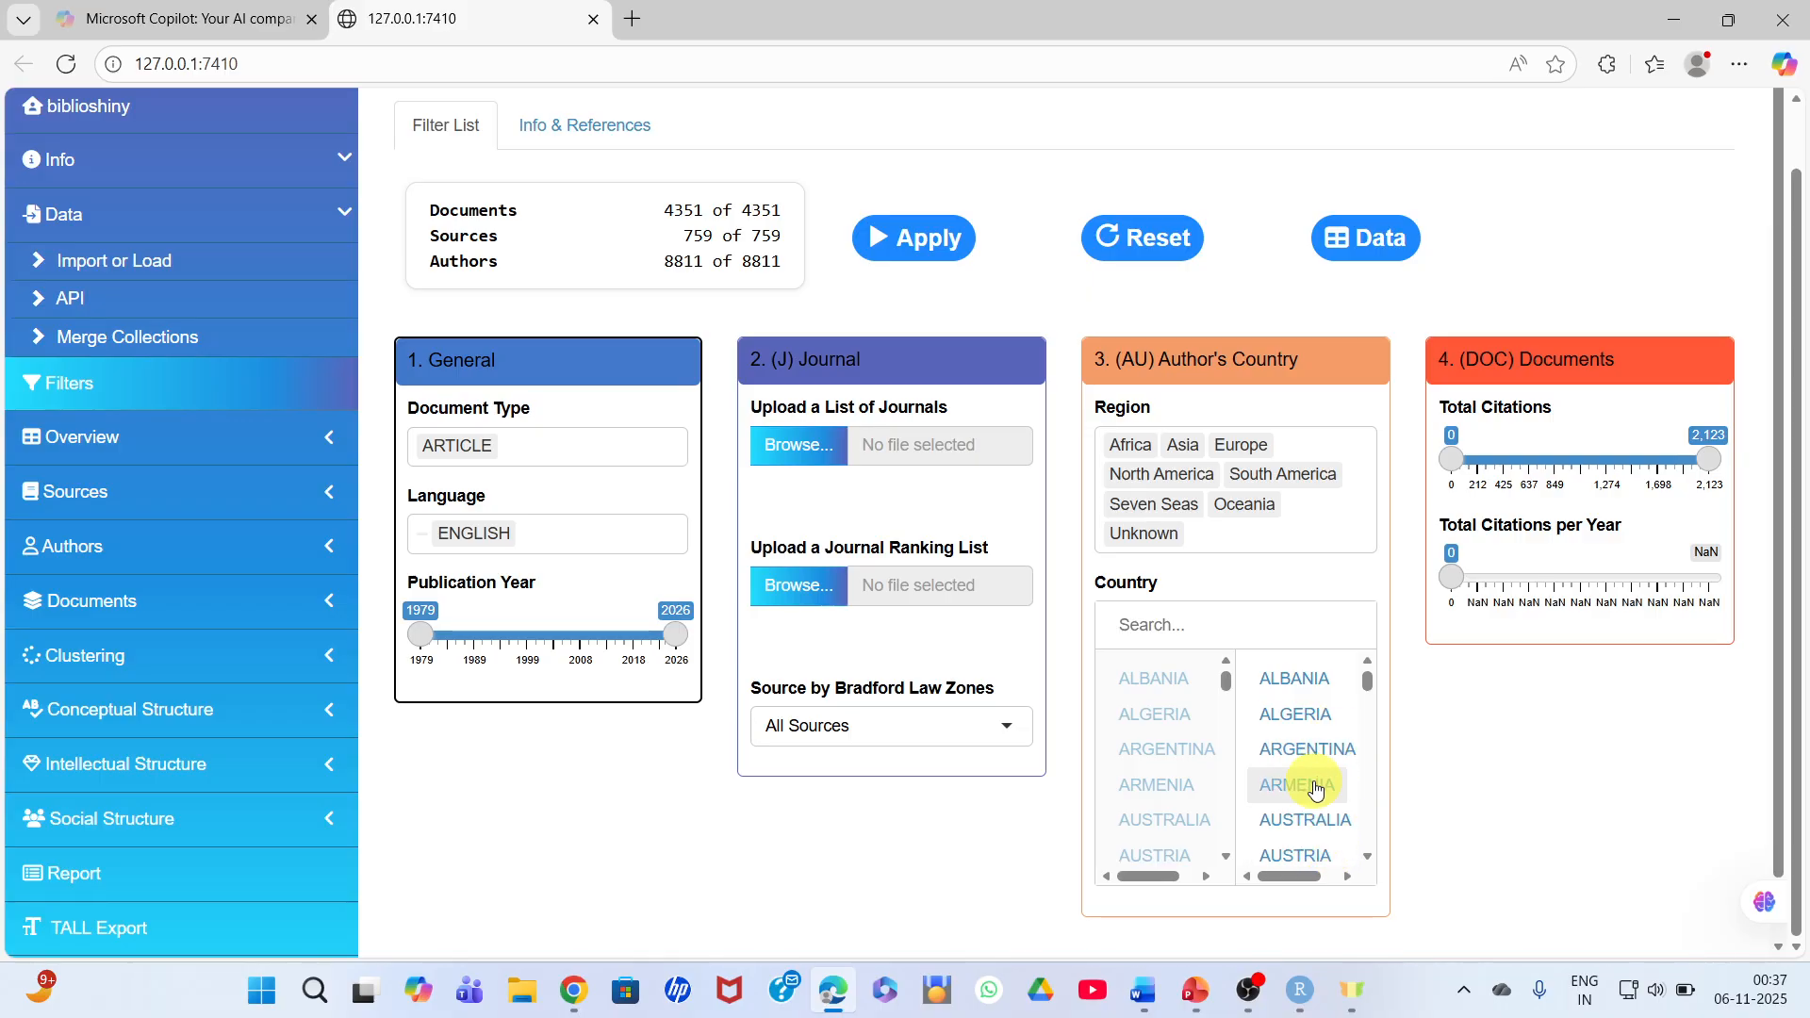
# - Apply the collection filters and keep All Sources selected for the Bradford Law zones
pyautogui.click(923, 238)
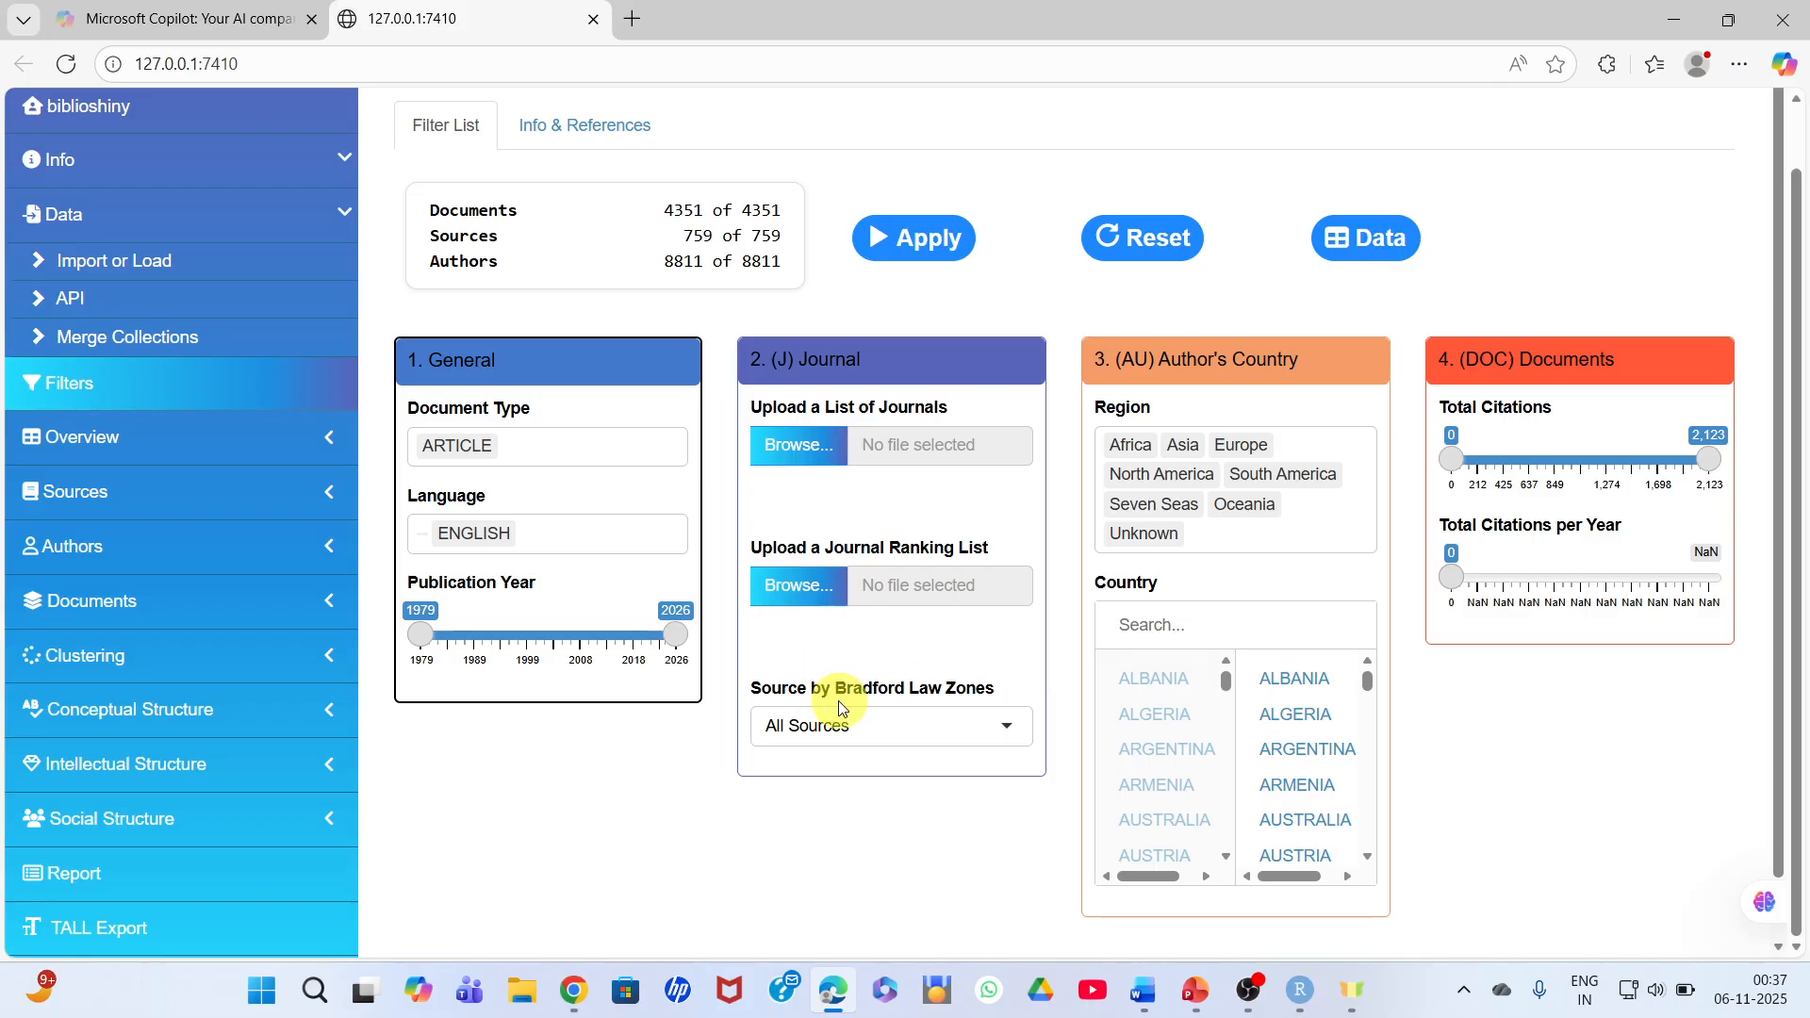
pyautogui.click(1009, 726)
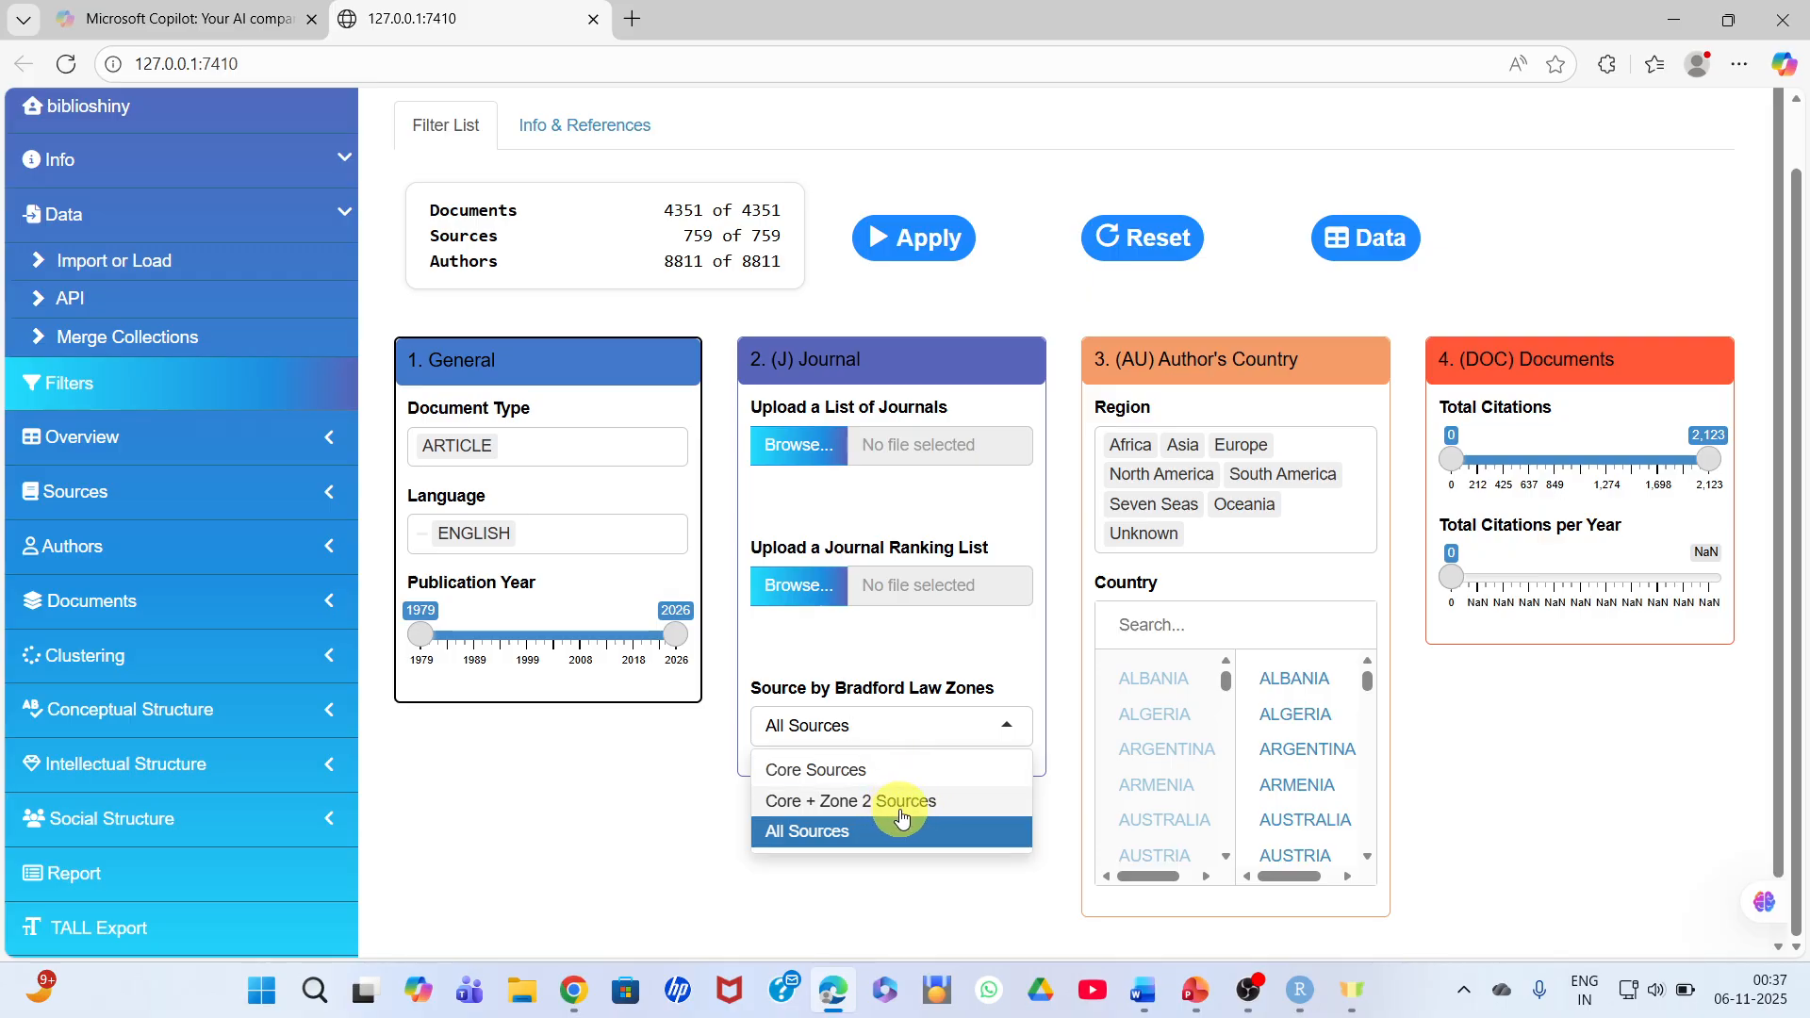
pyautogui.click(844, 832)
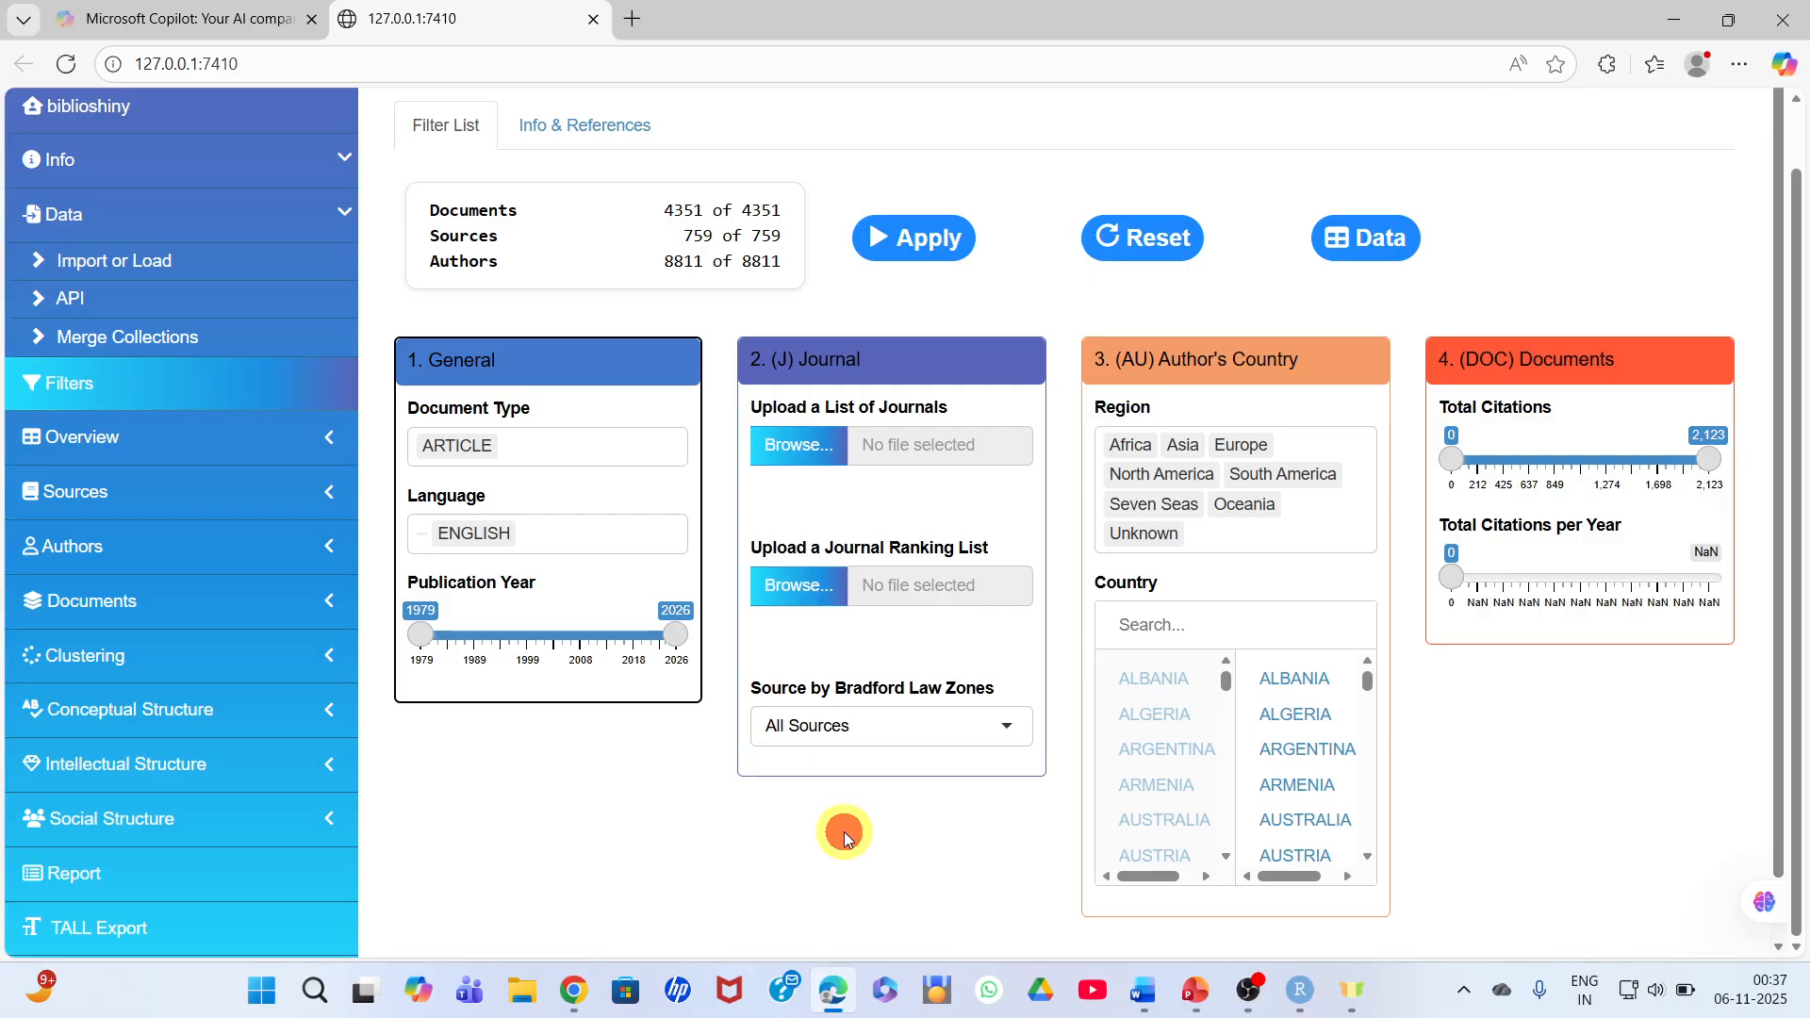